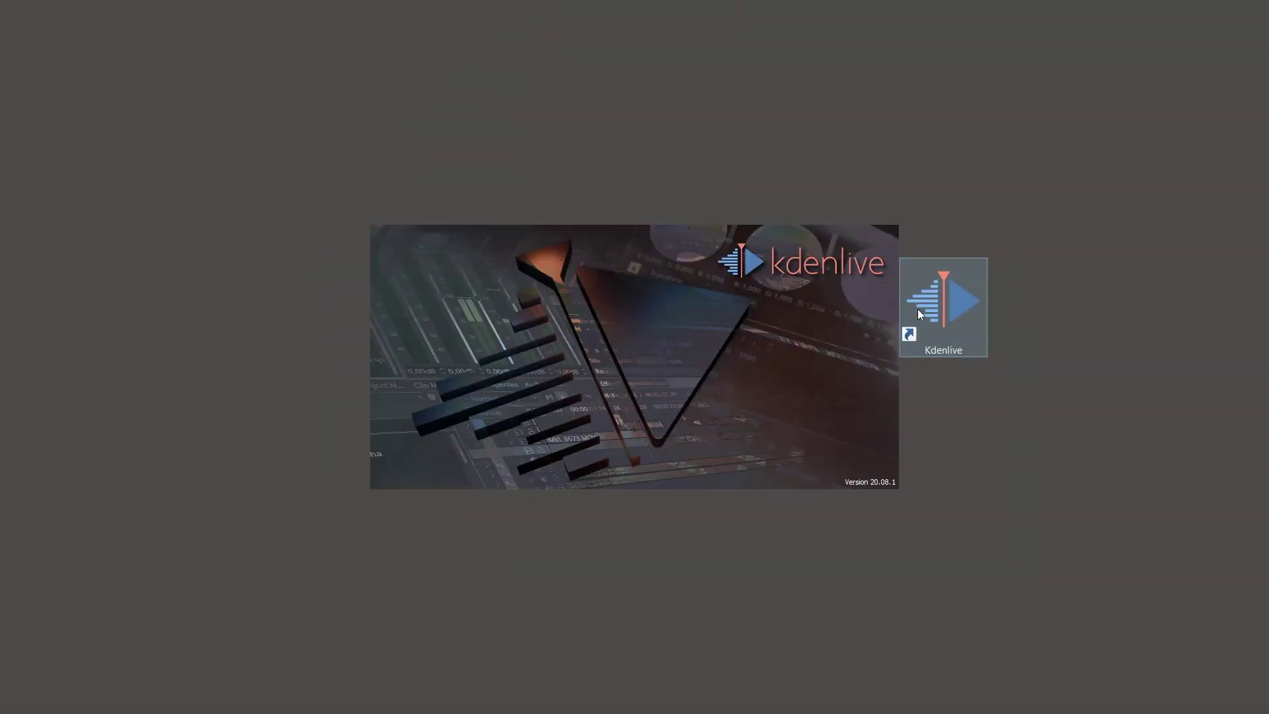
Step: Import whiteKdenlive.mp4 from the Sync\k folder into the project bin and switch the project to the clip's HD 720p 29.97 fps profile
{"action": "left_click_drag", "start_coordinate": [1268, 239], "coordinate": [1198, 239]}
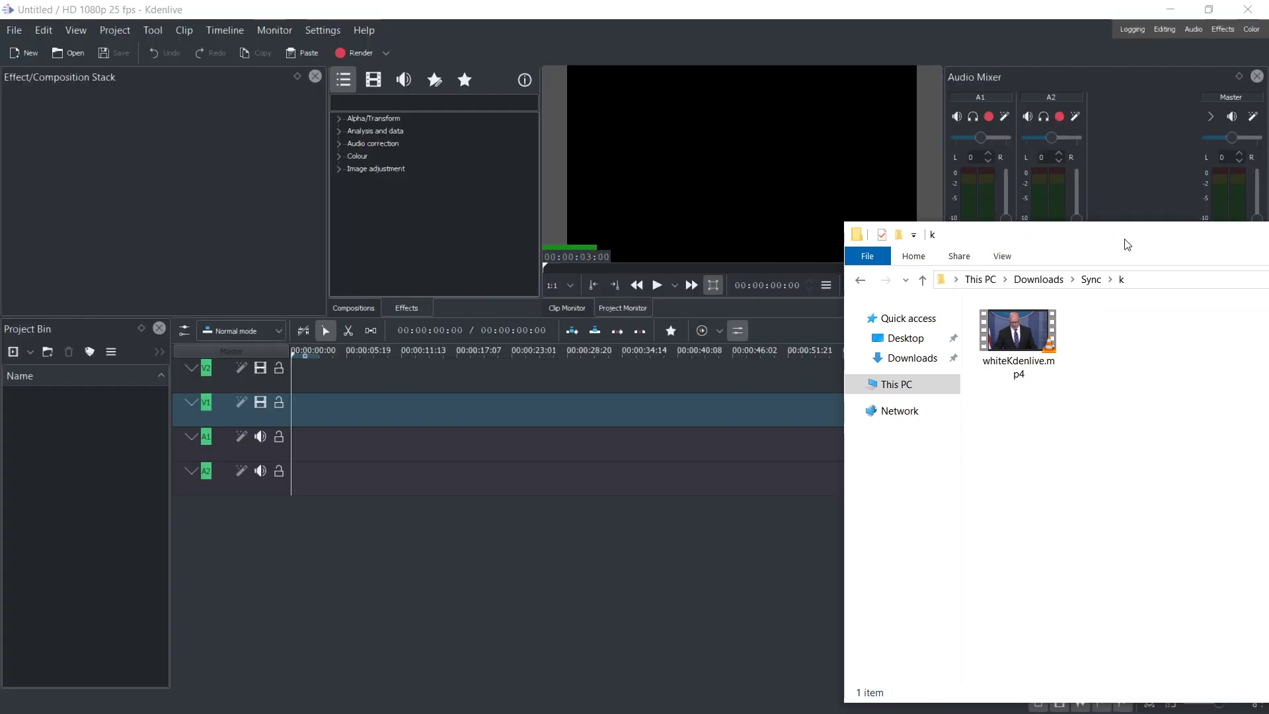
{"action": "left_click_drag", "start_coordinate": [1018, 334], "coordinate": [106, 449]}
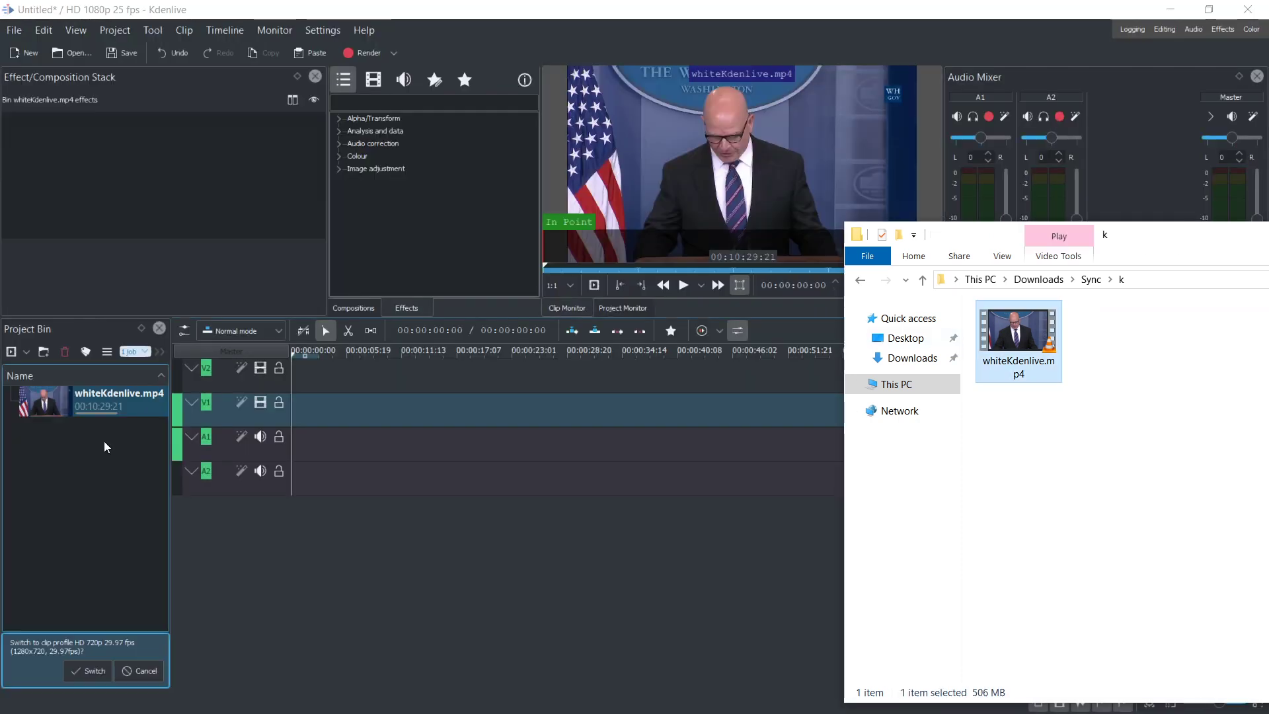
{"action": "left_click", "coordinate": [88, 670]}
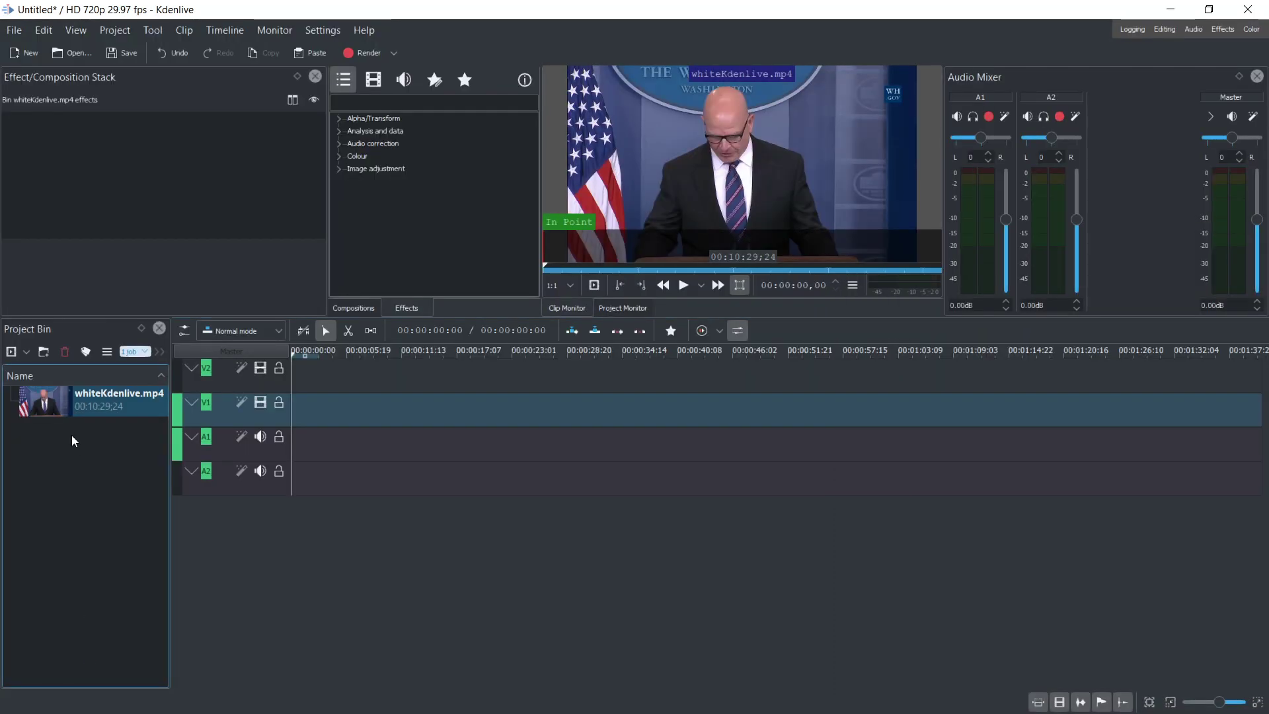
Step: Place whiteKdenlive.mp4 at the very start of the timeline, with its video on V1 and its audio on A1
{"action": "left_click", "coordinate": [39, 407]}
{"action": "left_click_drag", "start_coordinate": [39, 407], "coordinate": [306, 418]}
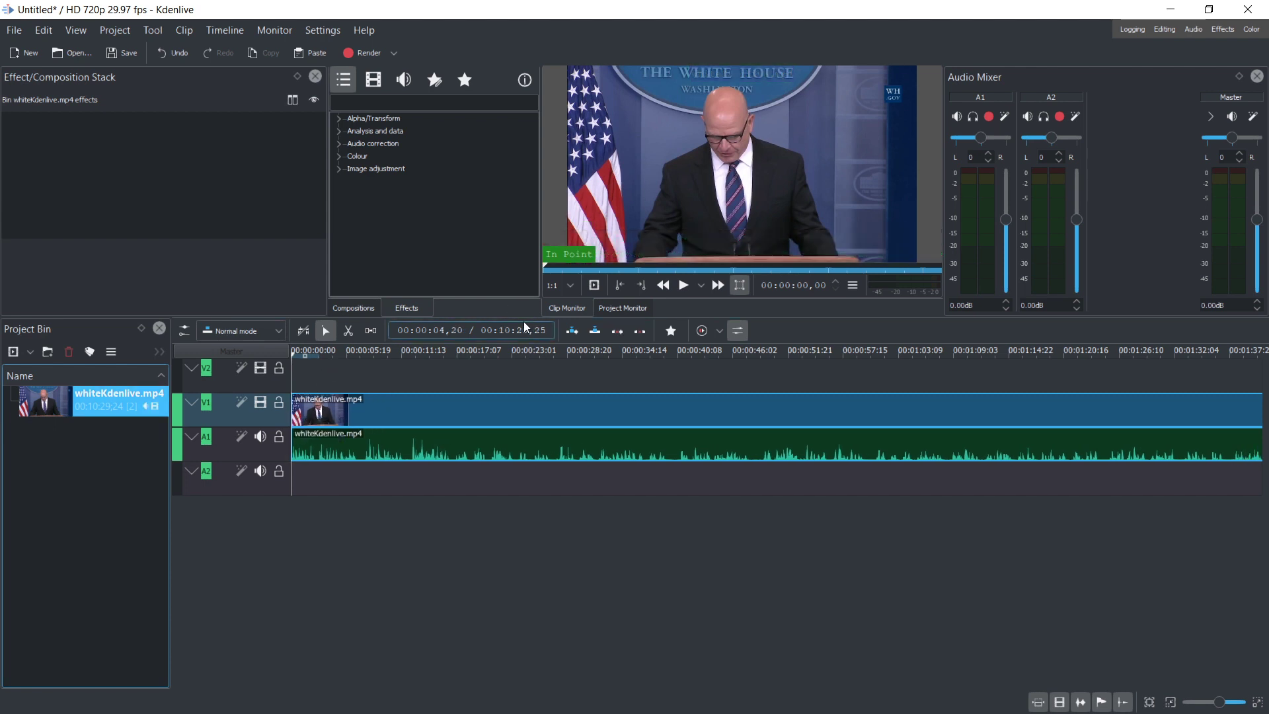
Step: Close the Audio Mixer, narrow the effect stack and effects list, and enlarge the monitor while briefly playing the clip
{"action": "left_click_drag", "start_coordinate": [523, 318], "coordinate": [474, 476]}
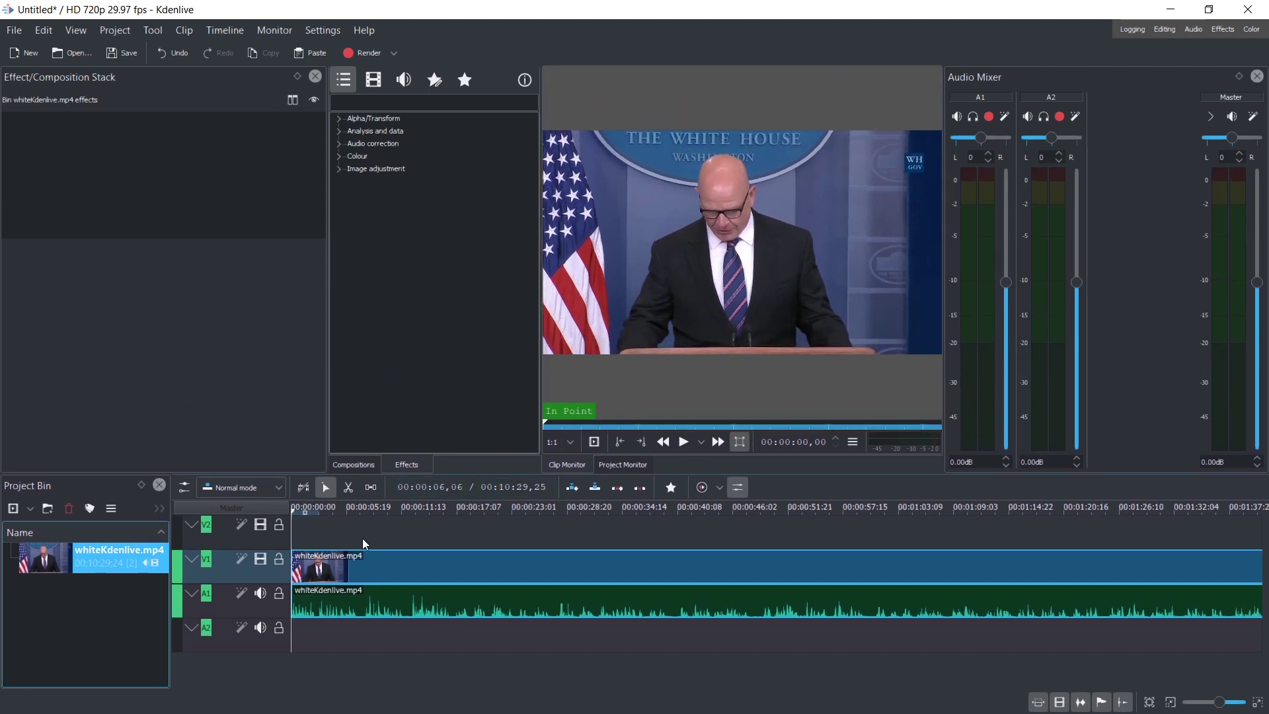
{"action": "key", "text": "space"}
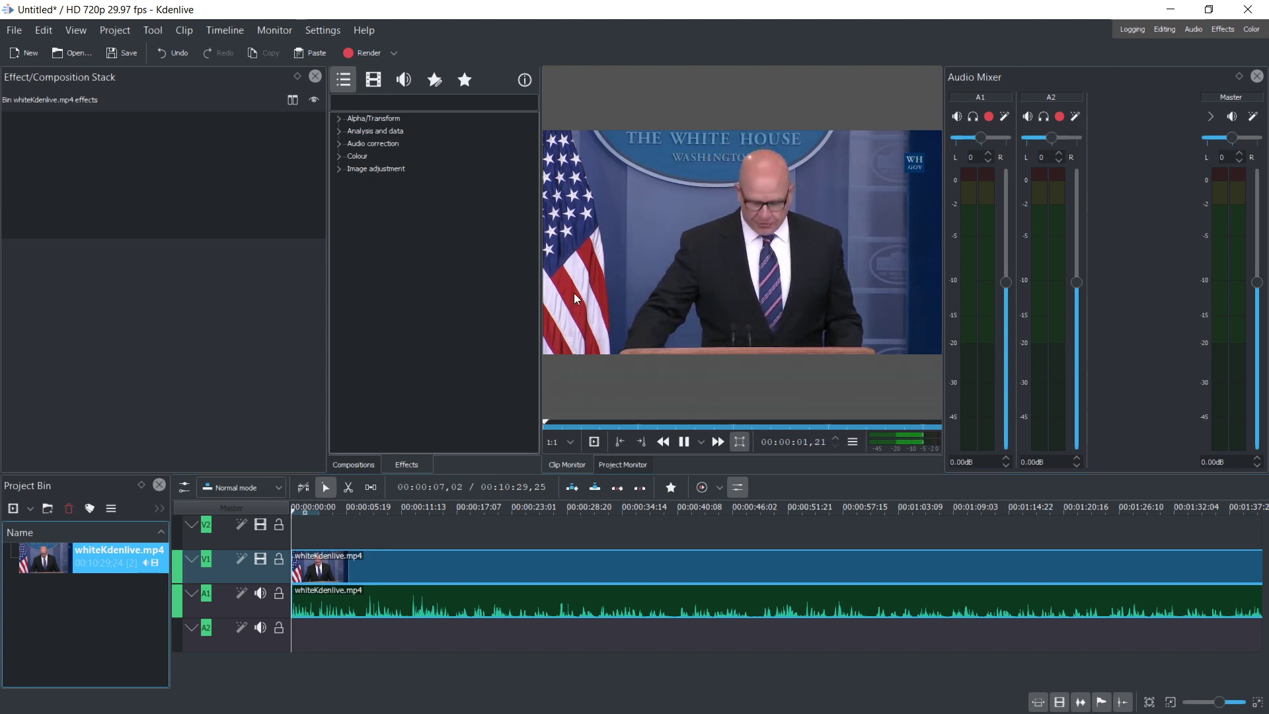
{"action": "left_click", "coordinate": [1258, 77]}
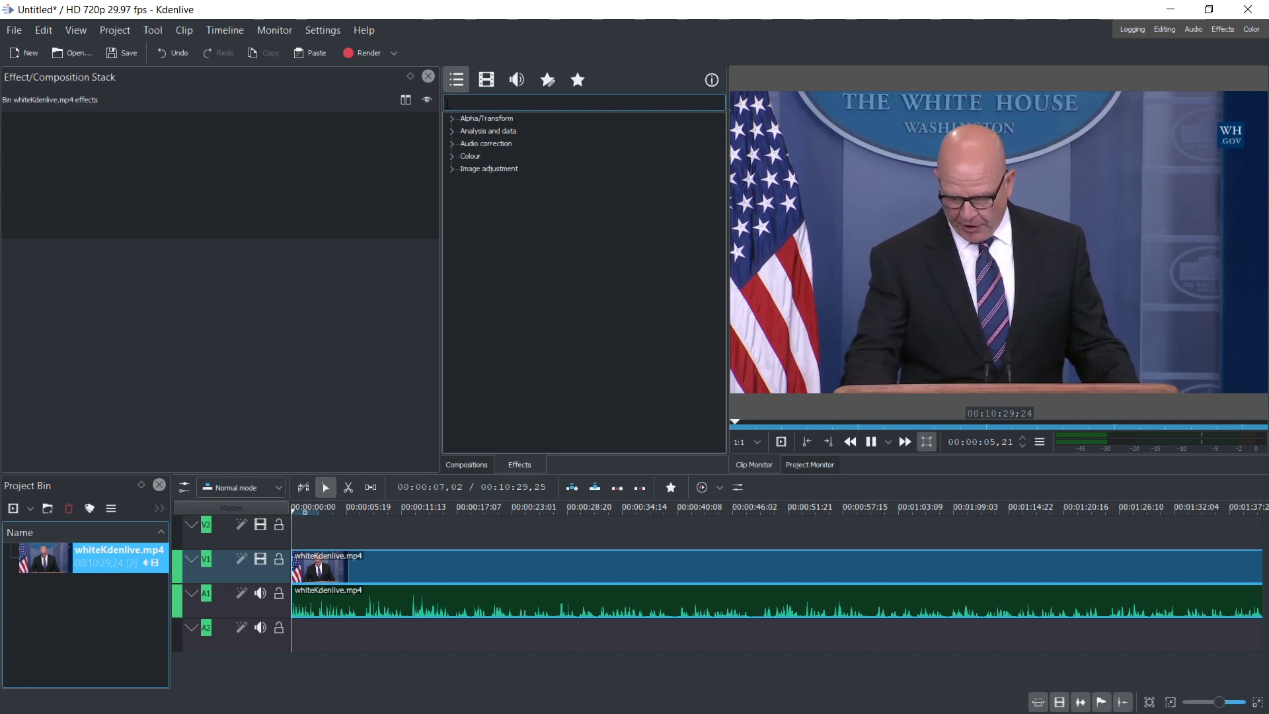
{"action": "key", "text": "space"}
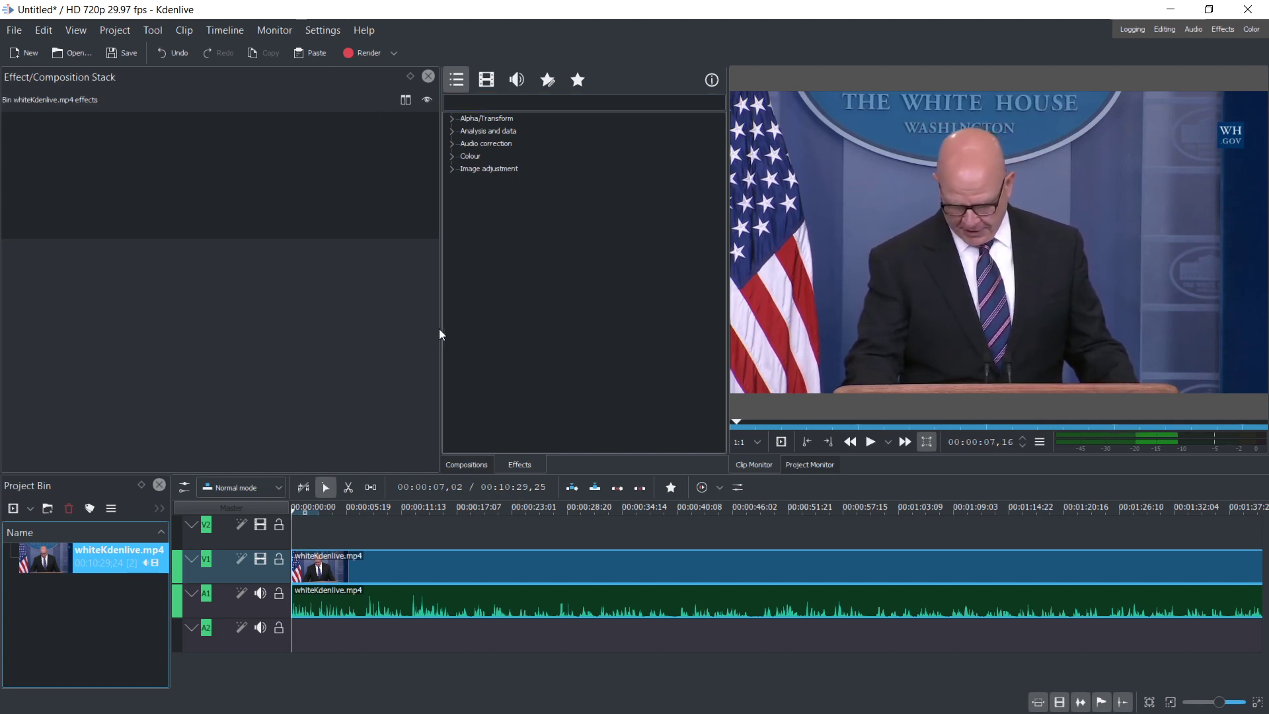
{"action": "left_click_drag", "start_coordinate": [442, 328], "coordinate": [204, 330]}
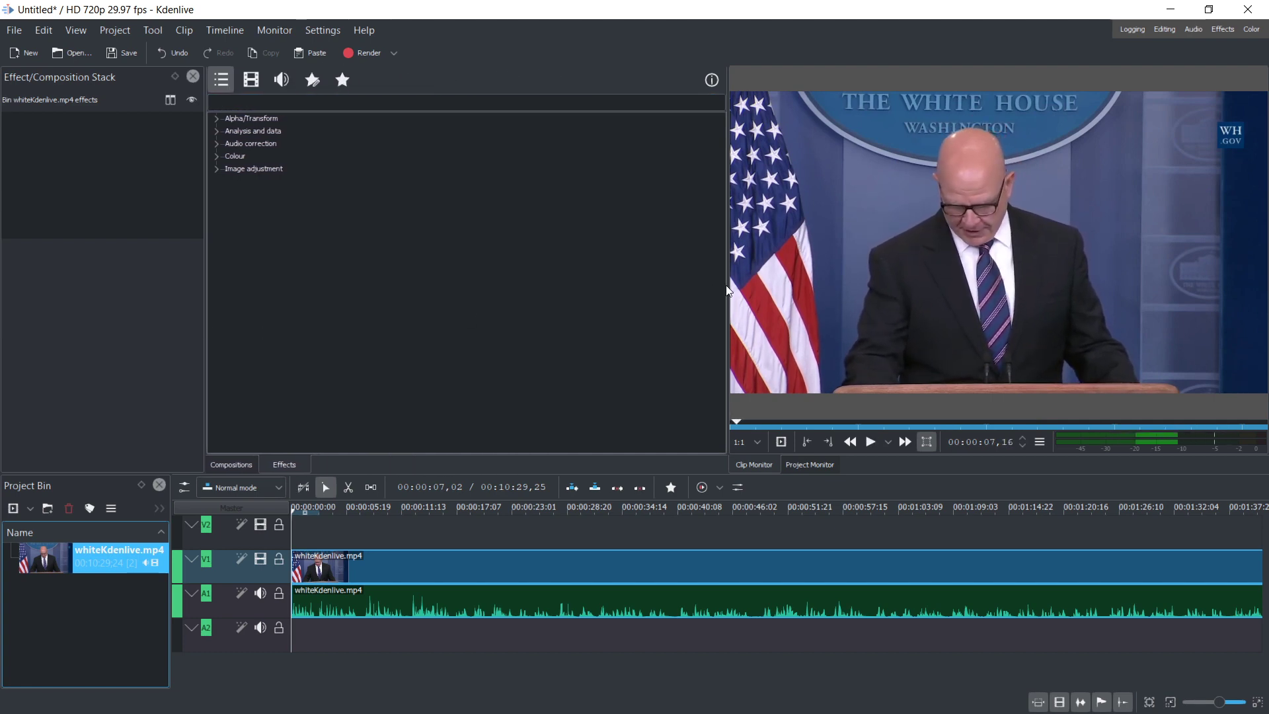
{"action": "left_click_drag", "start_coordinate": [728, 284], "coordinate": [443, 292]}
{"action": "left_click_drag", "start_coordinate": [543, 473], "coordinate": [559, 531]}
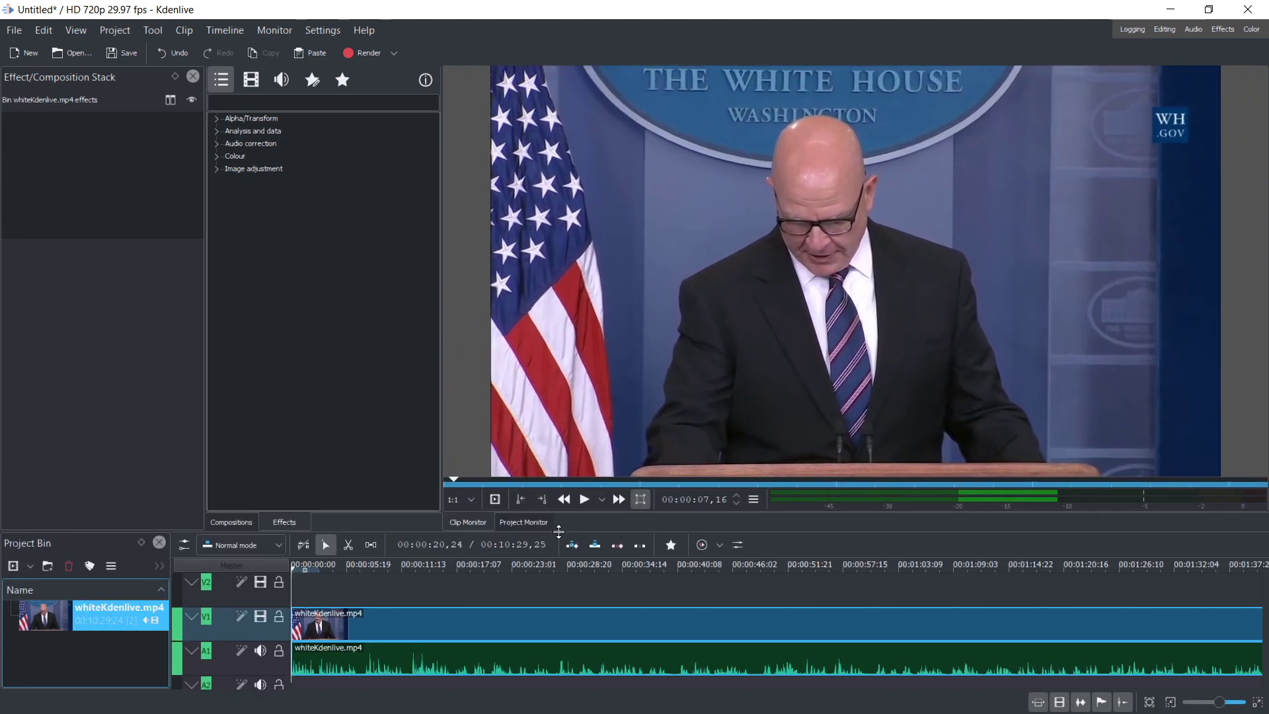
Step: Ungroup the timeline clip so its V1 video and A1 audio can be selected separately
{"action": "left_click_drag", "start_coordinate": [332, 497], "coordinate": [562, 539]}
{"action": "left_click_drag", "start_coordinate": [524, 595], "coordinate": [448, 595]}
{"action": "right_click", "coordinate": [635, 558]}
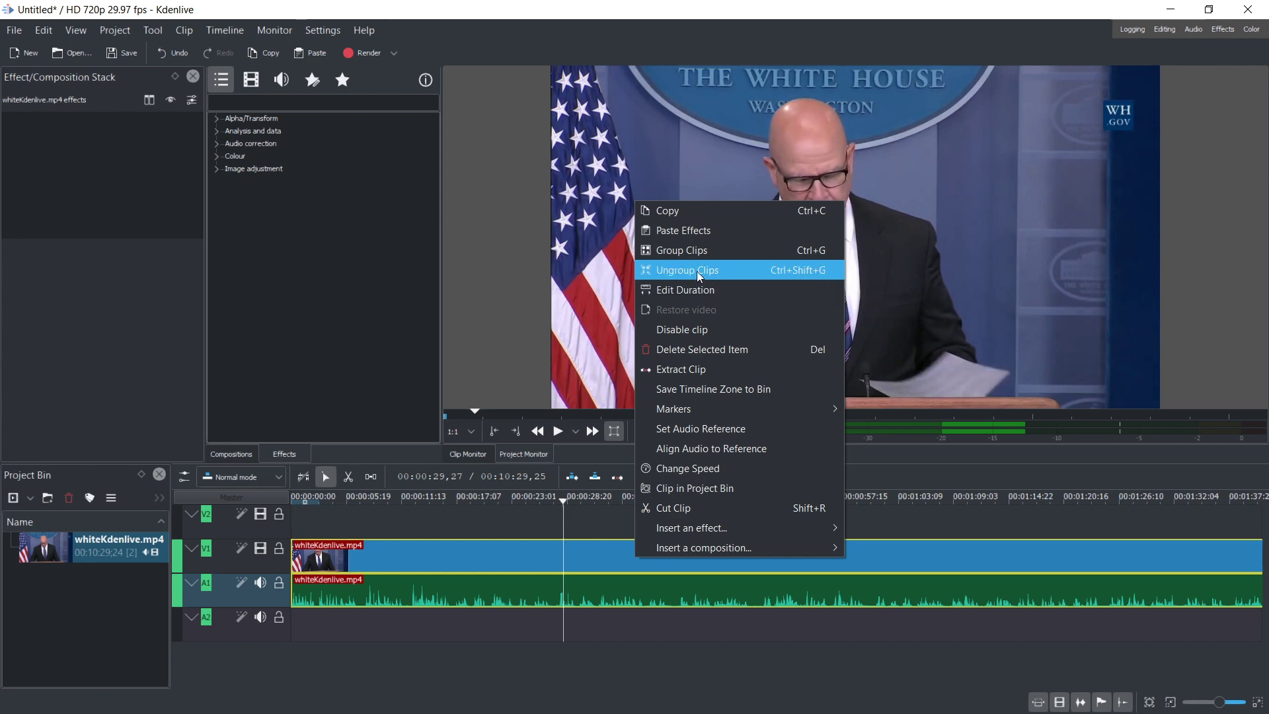
{"action": "left_click", "coordinate": [422, 584]}
{"action": "left_click", "coordinate": [469, 561]}
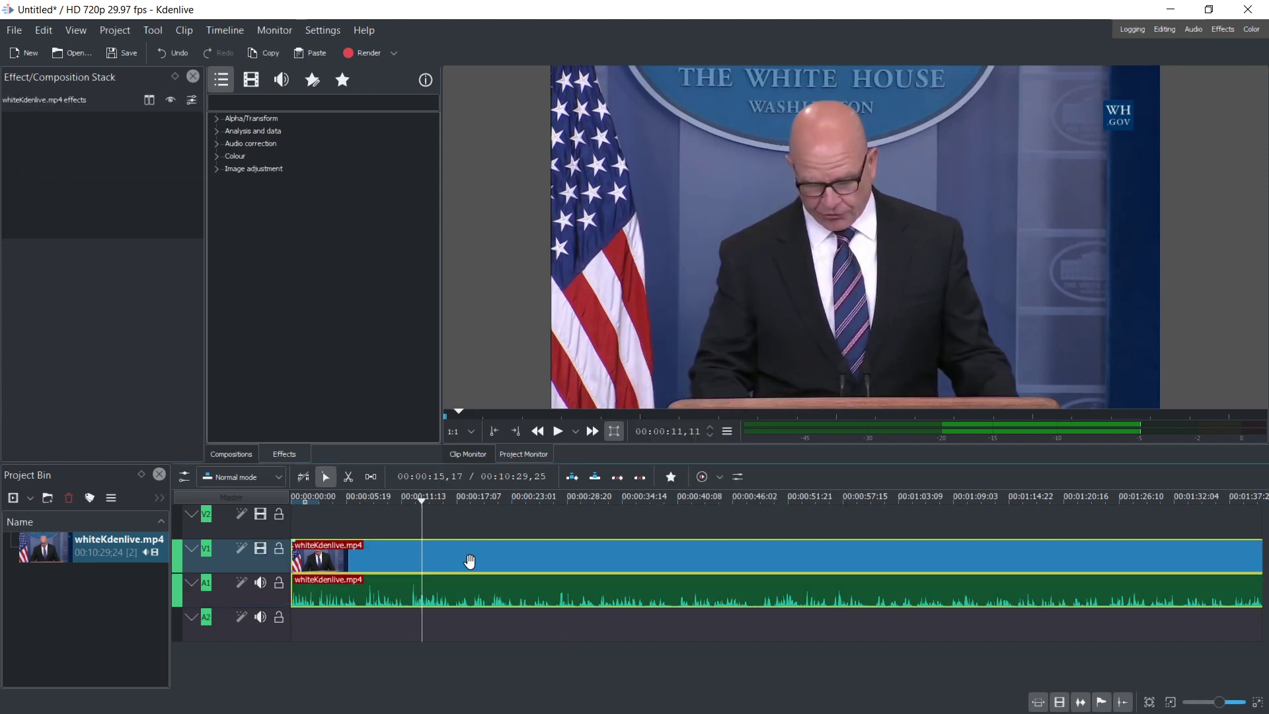
Step: Shift only the V1 video about 8 seconds later, play it against the unmoved audio, and return it to the timeline start
{"action": "left_click", "coordinate": [469, 561], "text": "ctrl"}
{"action": "left_click_drag", "start_coordinate": [467, 564], "coordinate": [521, 561]}
{"action": "key", "text": "space"}
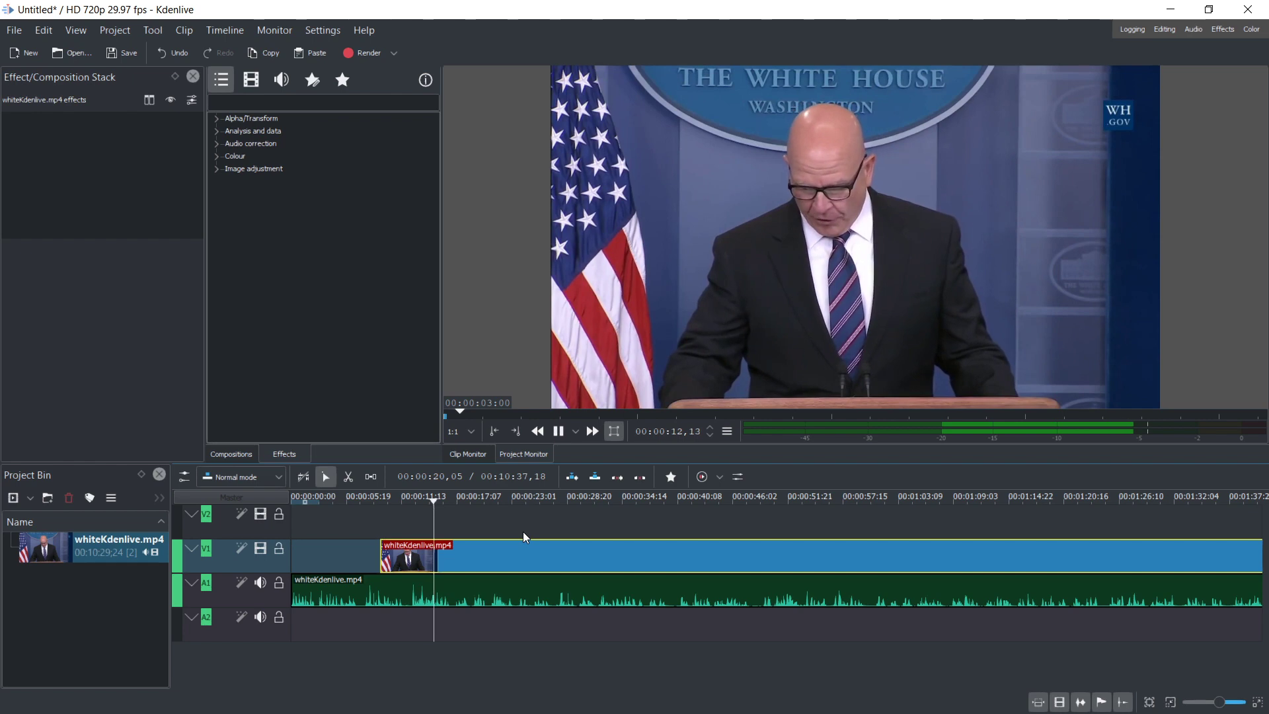
{"action": "left_click_drag", "start_coordinate": [532, 553], "coordinate": [383, 552]}
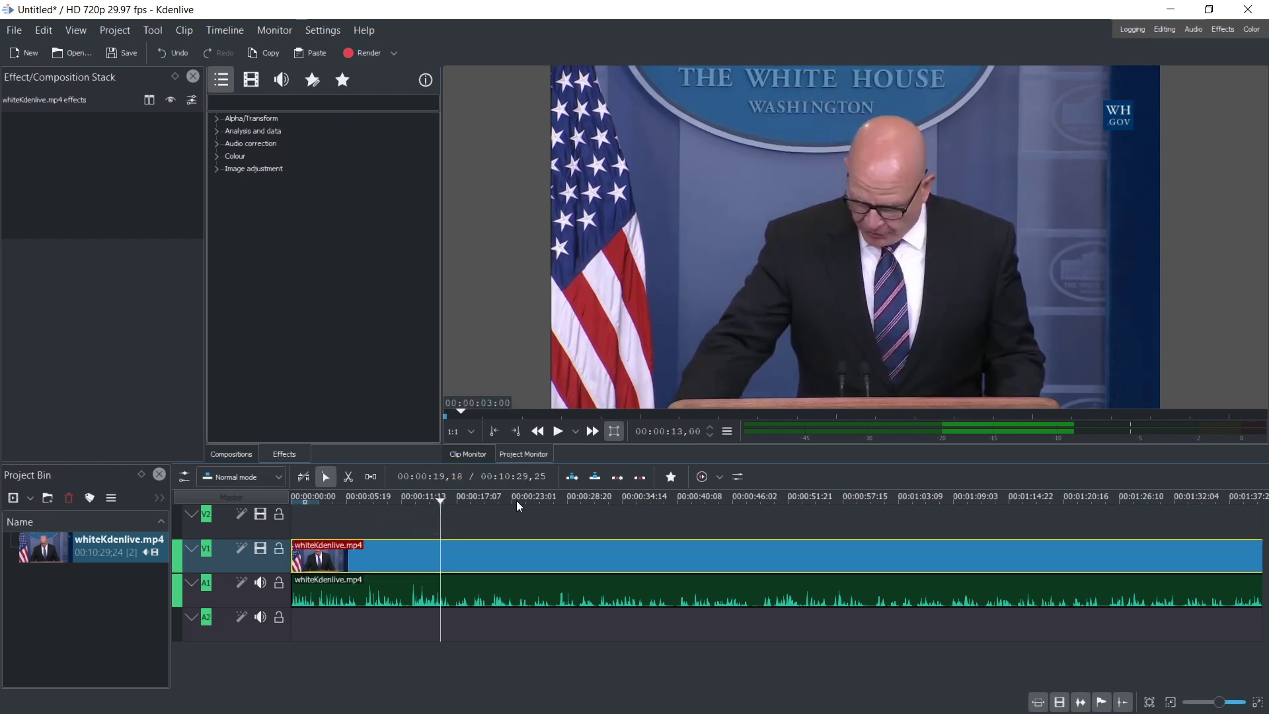
Step: Play the clip briefly from about 00:00:10,20, where the A1 waveform has a spike
{"action": "left_click", "coordinate": [394, 501]}
{"action": "left_click", "coordinate": [414, 502]}
{"action": "key", "text": "space"}
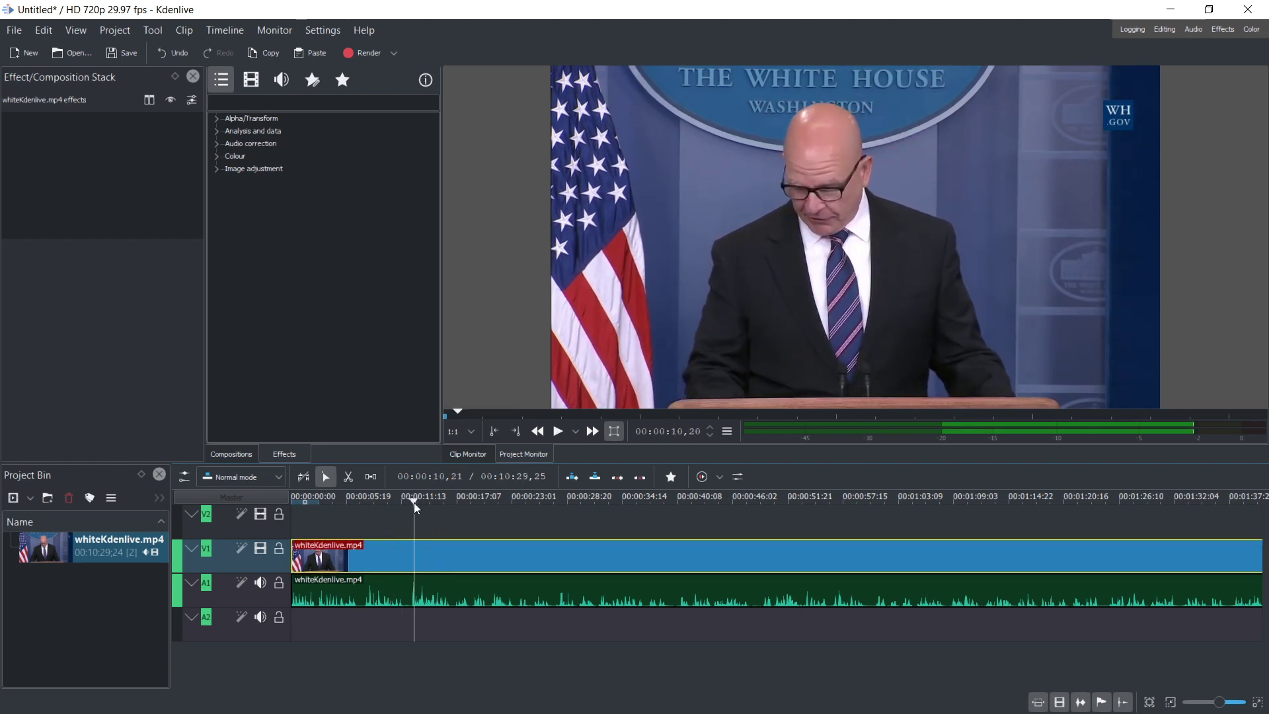
{"action": "key", "text": "space"}
Step: Increase the height of audio track A1 to roughly three times, with the whole clip in view
{"action": "scroll", "coordinate": [414, 550], "scroll_direction": "down", "scroll_amount": 3}
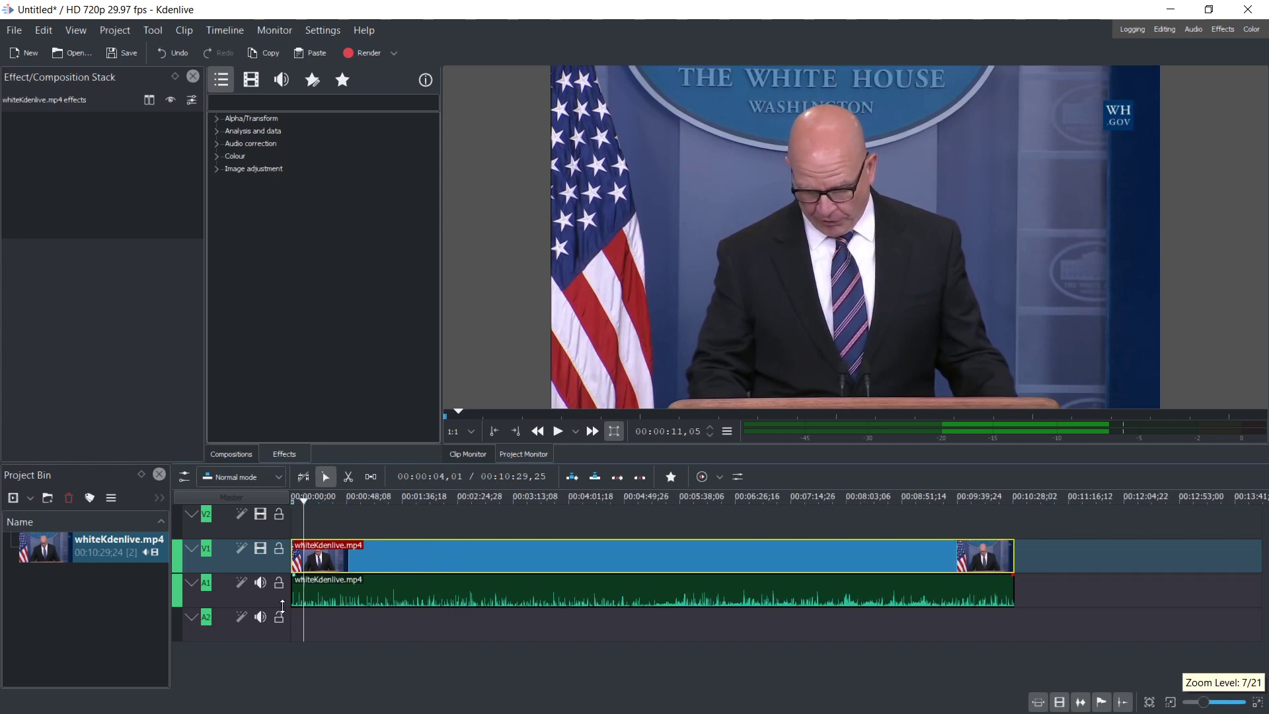
{"action": "left_click_drag", "start_coordinate": [270, 605], "coordinate": [275, 664]}
Step: Scrub through the clip and play the passage around 00:01:27, comparing the speech with the peaks in the A1 waveform
{"action": "left_click_drag", "start_coordinate": [418, 503], "coordinate": [664, 509]}
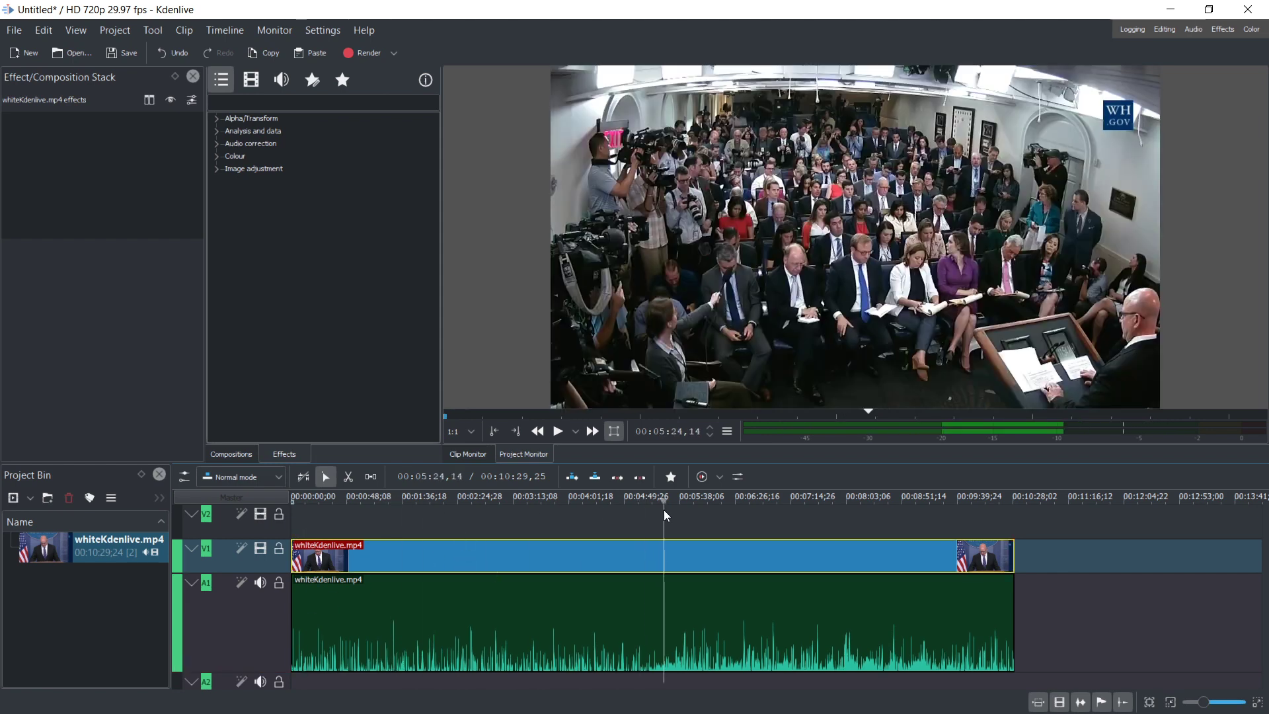
{"action": "left_click", "coordinate": [389, 497]}
{"action": "scroll", "coordinate": [402, 634], "scroll_direction": "up", "scroll_amount": 4}
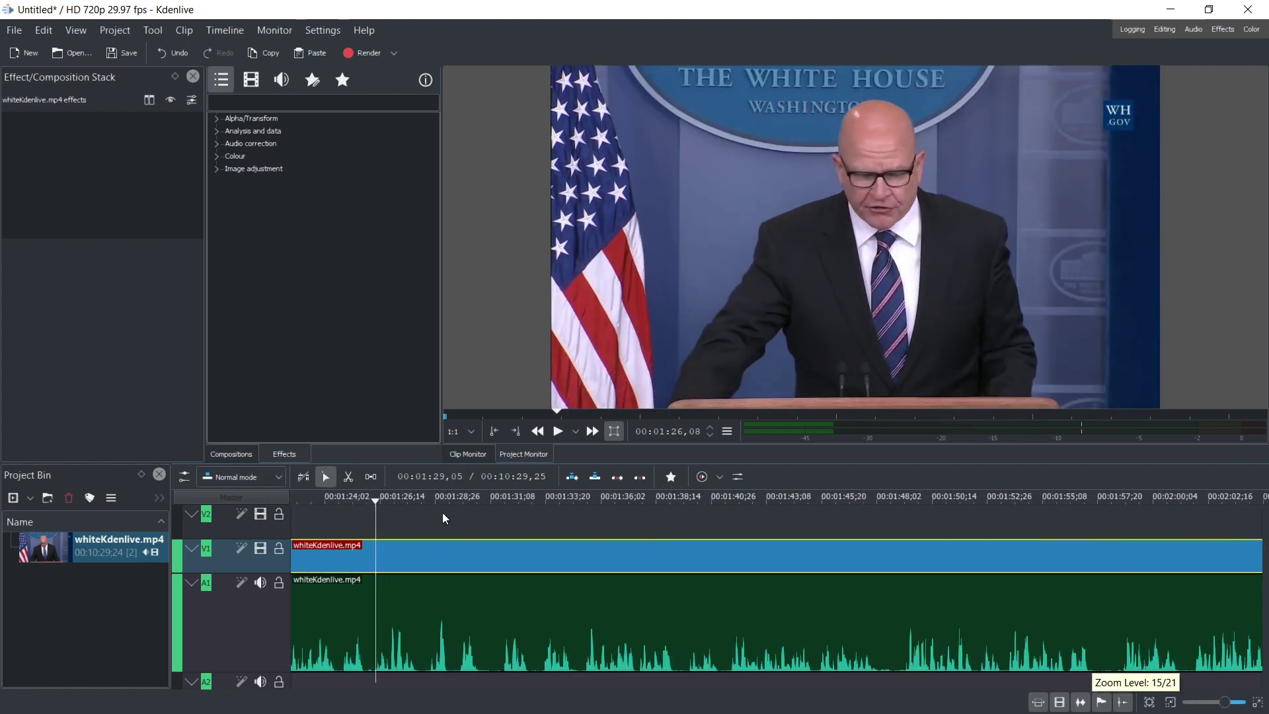
{"action": "left_click", "coordinate": [422, 495]}
{"action": "key", "text": "space"}
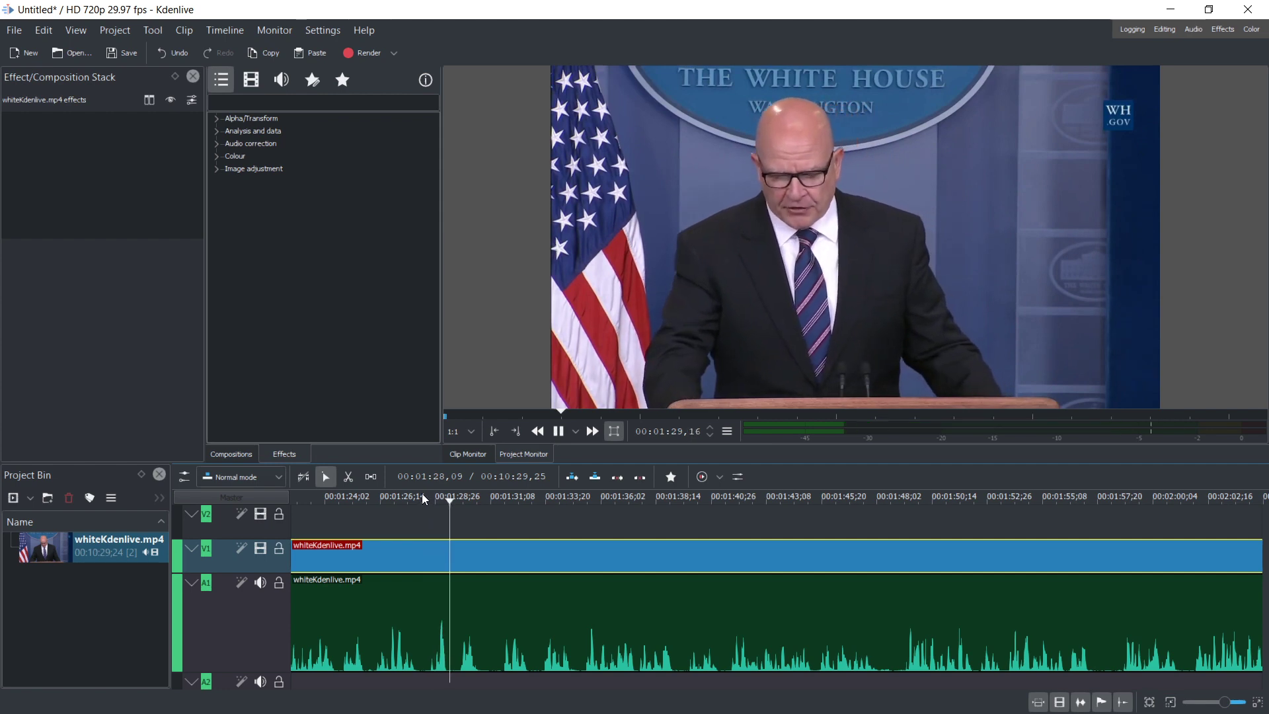
{"action": "left_click", "coordinate": [421, 493]}
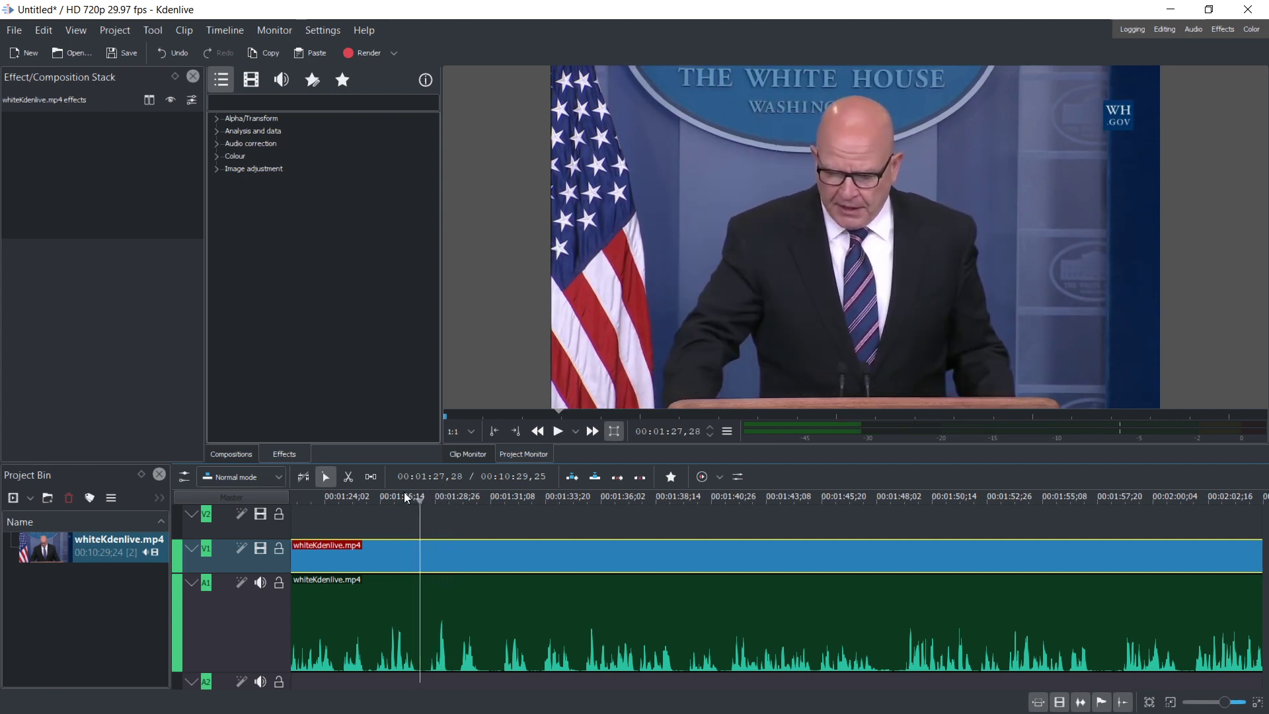
{"action": "left_click", "coordinate": [401, 496]}
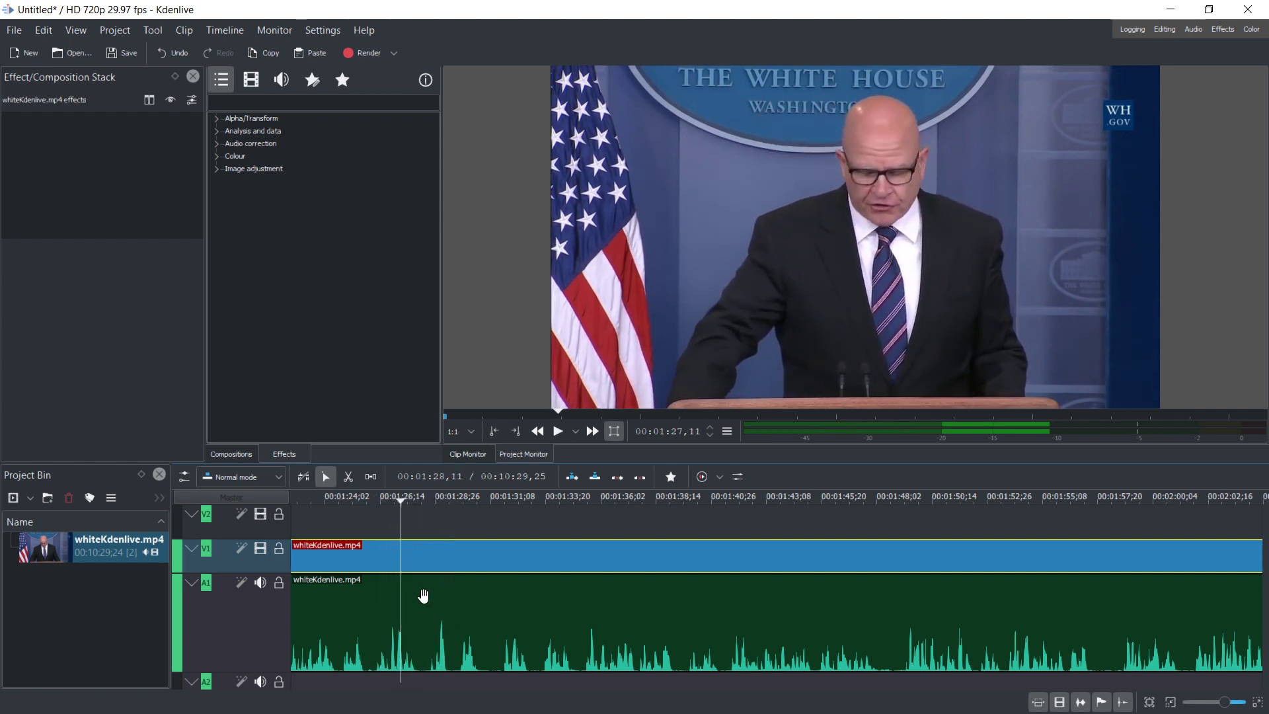
Step: Play the passage between about 00:05:10 and 00:05:23 and compare its sound with the A1 waveform
{"action": "scroll", "coordinate": [424, 592], "scroll_direction": "down", "scroll_amount": 6}
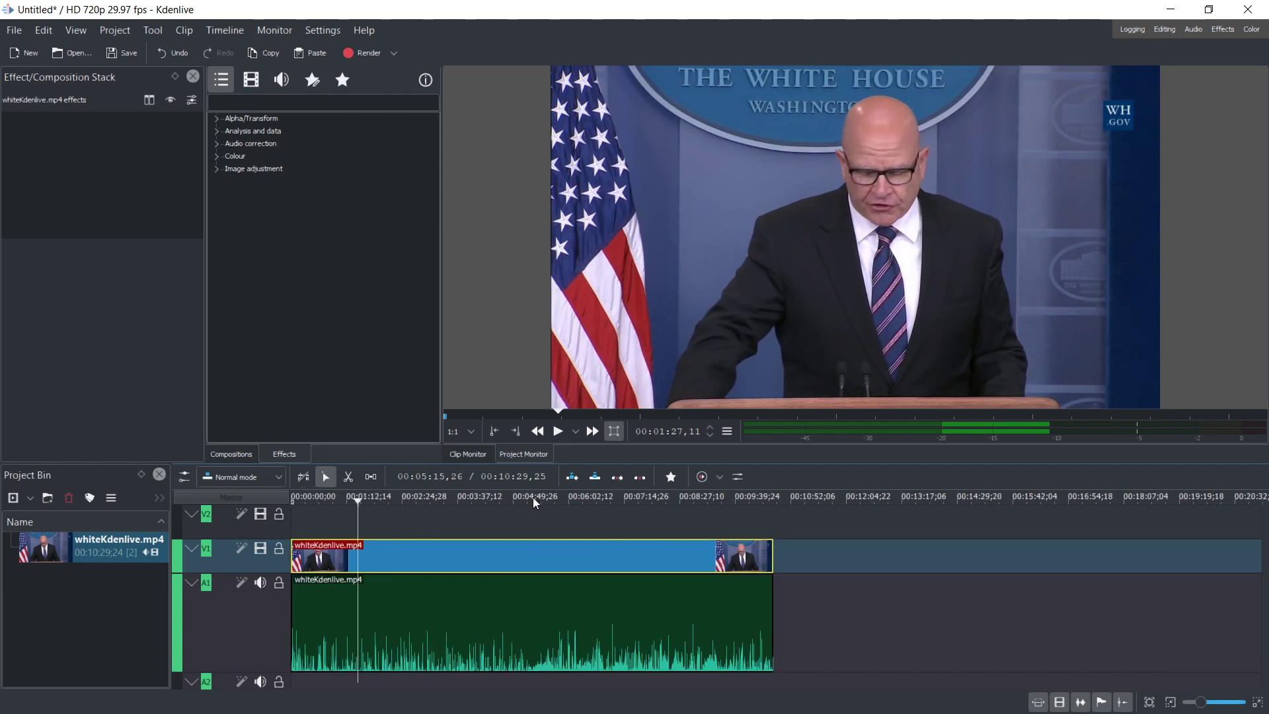
{"action": "left_click_drag", "start_coordinate": [531, 497], "coordinate": [534, 498]}
{"action": "scroll", "coordinate": [573, 632], "scroll_direction": "up", "scroll_amount": 5}
{"action": "scroll", "coordinate": [489, 629], "scroll_direction": "up", "scroll_amount": 4}
{"action": "key", "text": "space"}
{"action": "left_click_drag", "start_coordinate": [877, 503], "coordinate": [831, 521]}
{"action": "key", "text": "space"}
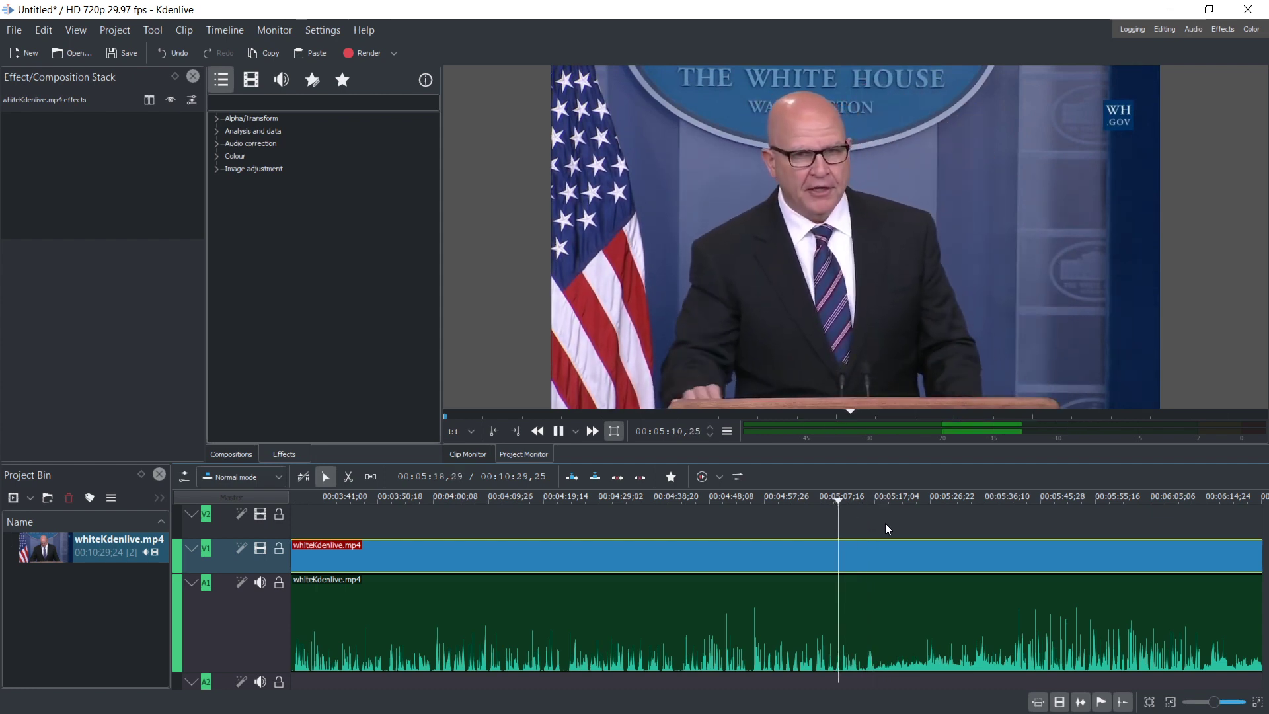
{"action": "left_click", "coordinate": [898, 499]}
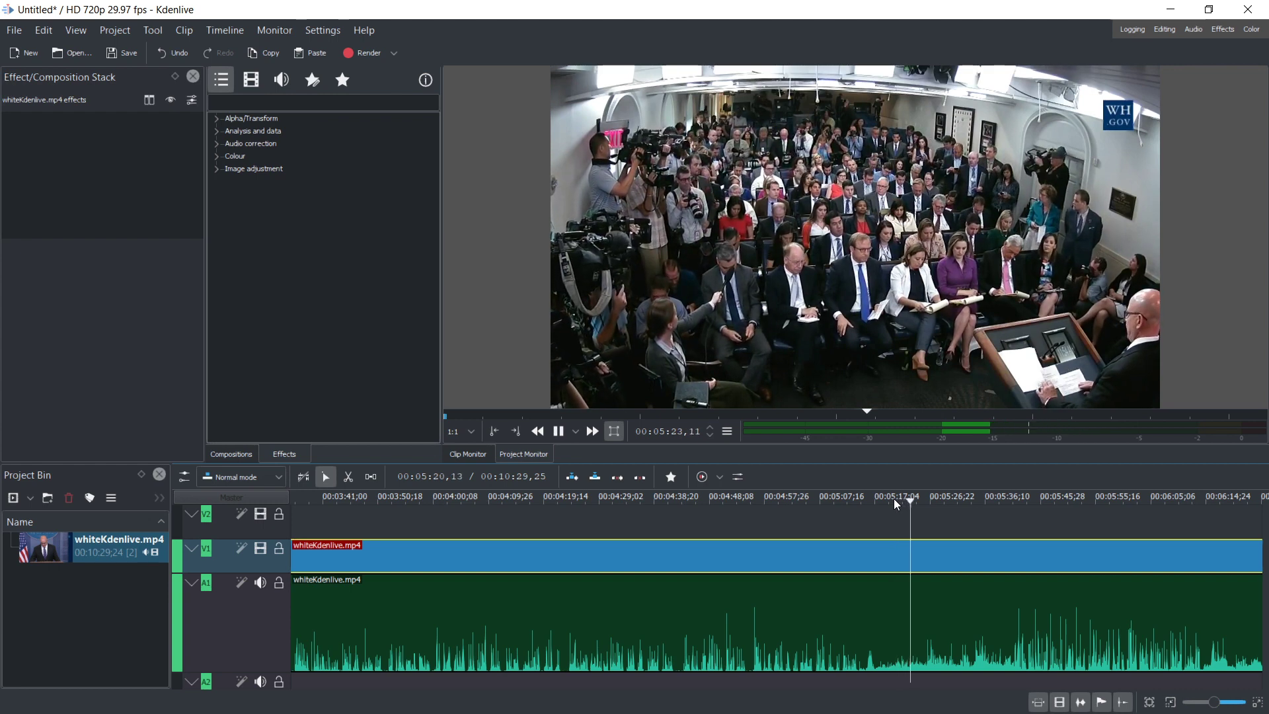
{"action": "left_click_drag", "start_coordinate": [879, 498], "coordinate": [861, 501]}
{"action": "key", "text": "space"}
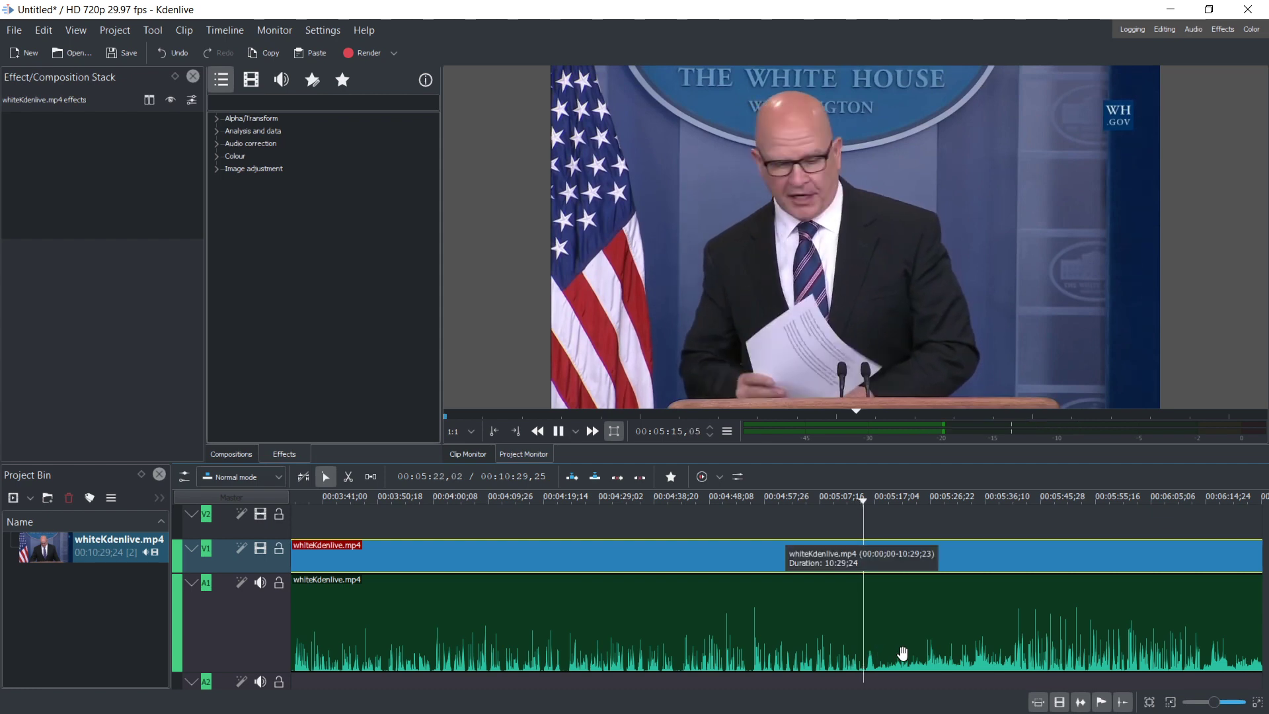
{"action": "left_click", "coordinate": [843, 501]}
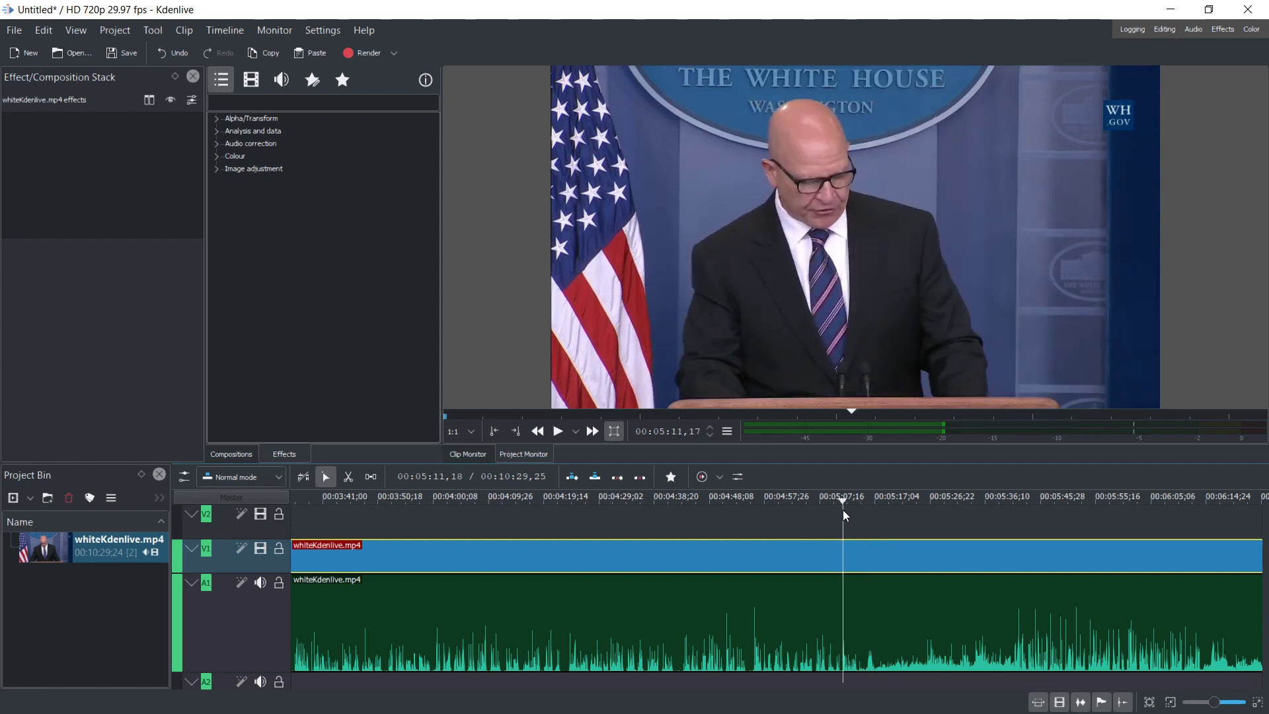
Step: Replay the passage from about 00:05:12 in close view and park the playhead at 00:05:15,22, just before the waveform rises
{"action": "scroll", "coordinate": [879, 610], "scroll_direction": "up", "scroll_amount": 3, "text": "ctrl"}
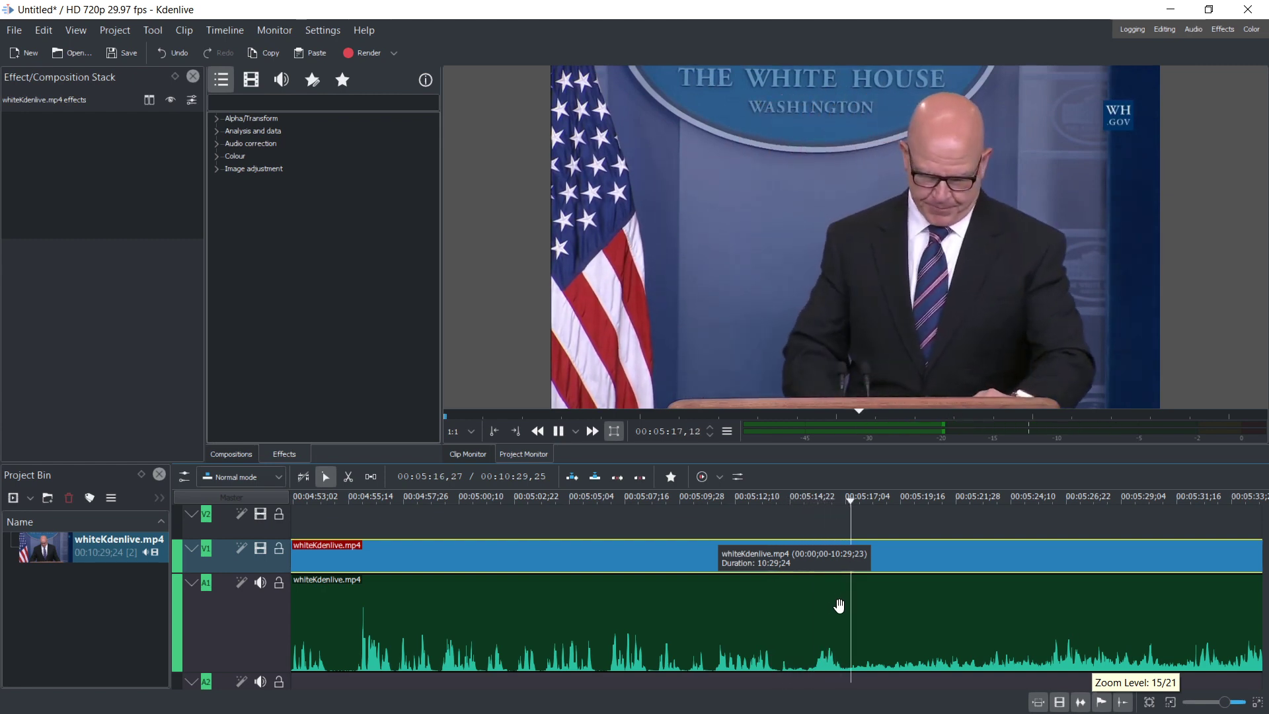
{"action": "left_click", "coordinate": [751, 495]}
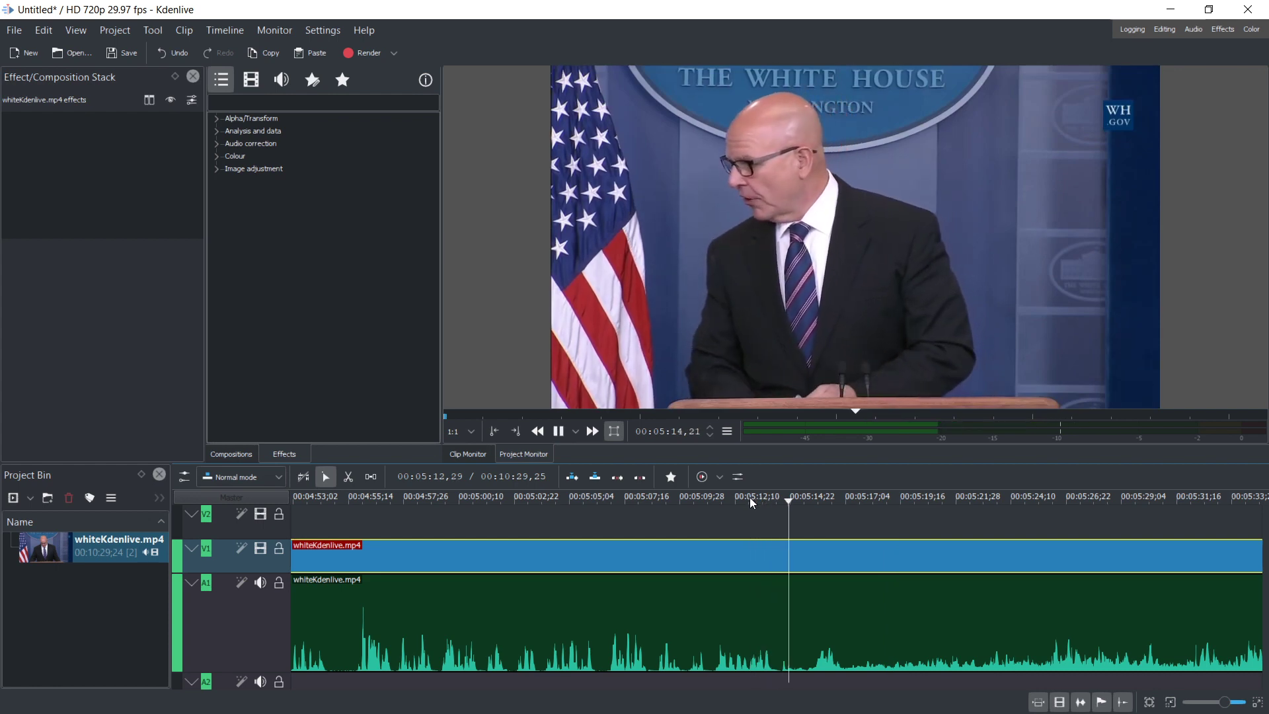
{"action": "key", "text": "space"}
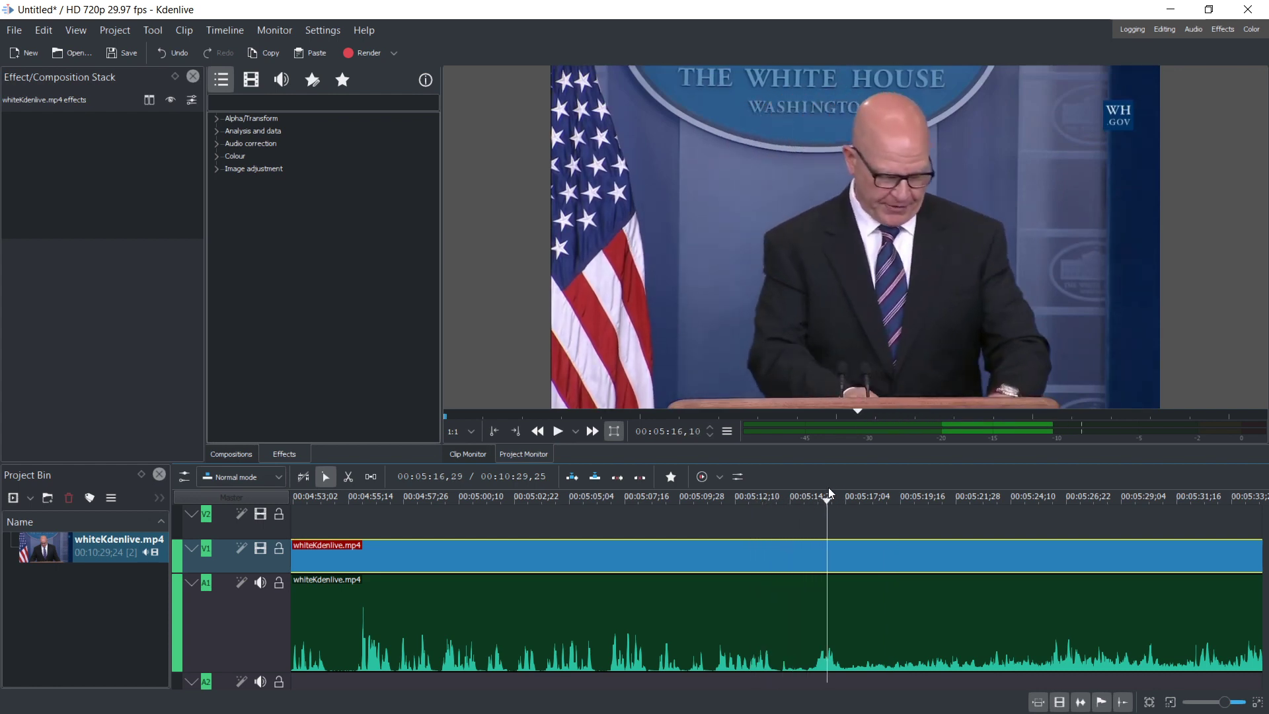
{"action": "left_click", "coordinate": [822, 495]}
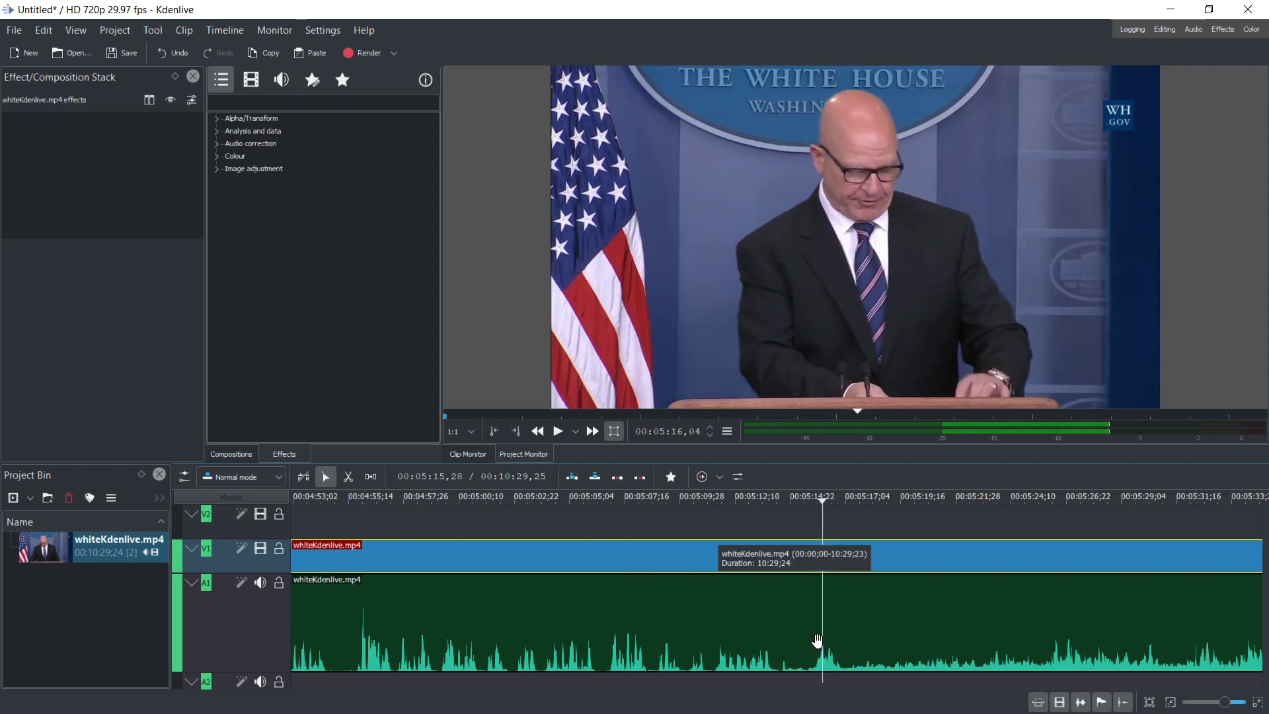
{"action": "mouse_move", "coordinate": [808, 494]}
{"action": "left_mouse_down"}
{"action": "mouse_move", "coordinate": [924, 503]}
{"action": "mouse_move", "coordinate": [814, 504]}
{"action": "left_mouse_up"}
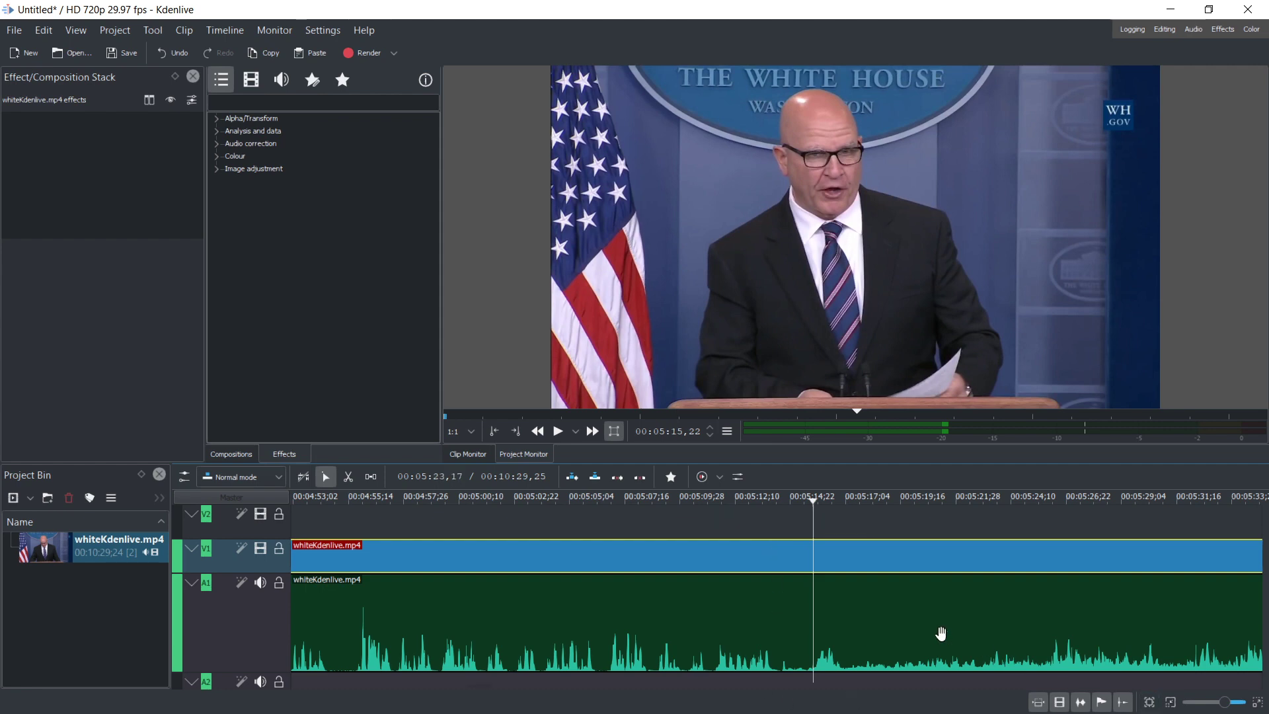
Step: Select the clip's video and audio together and move both about 33 seconds later on the timeline
{"action": "scroll", "coordinate": [678, 590], "scroll_direction": "down", "scroll_amount": 3}
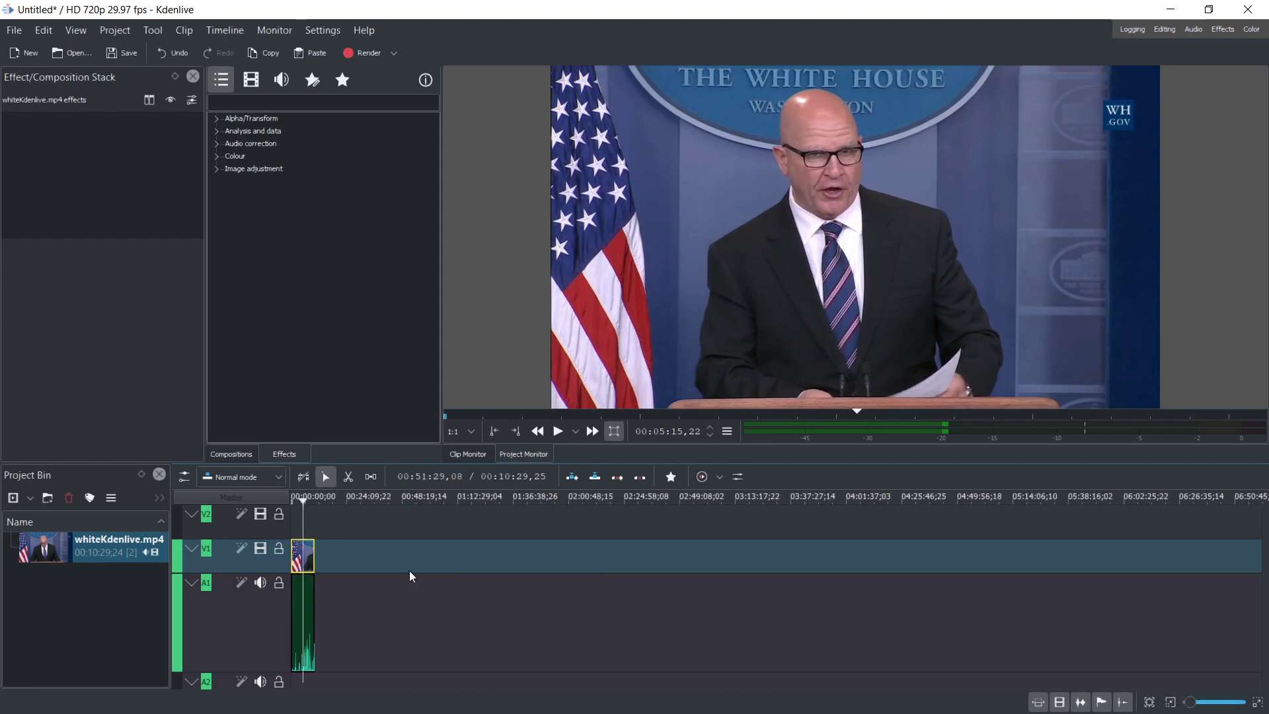
{"action": "scroll", "coordinate": [407, 574], "scroll_direction": "up", "scroll_amount": 5}
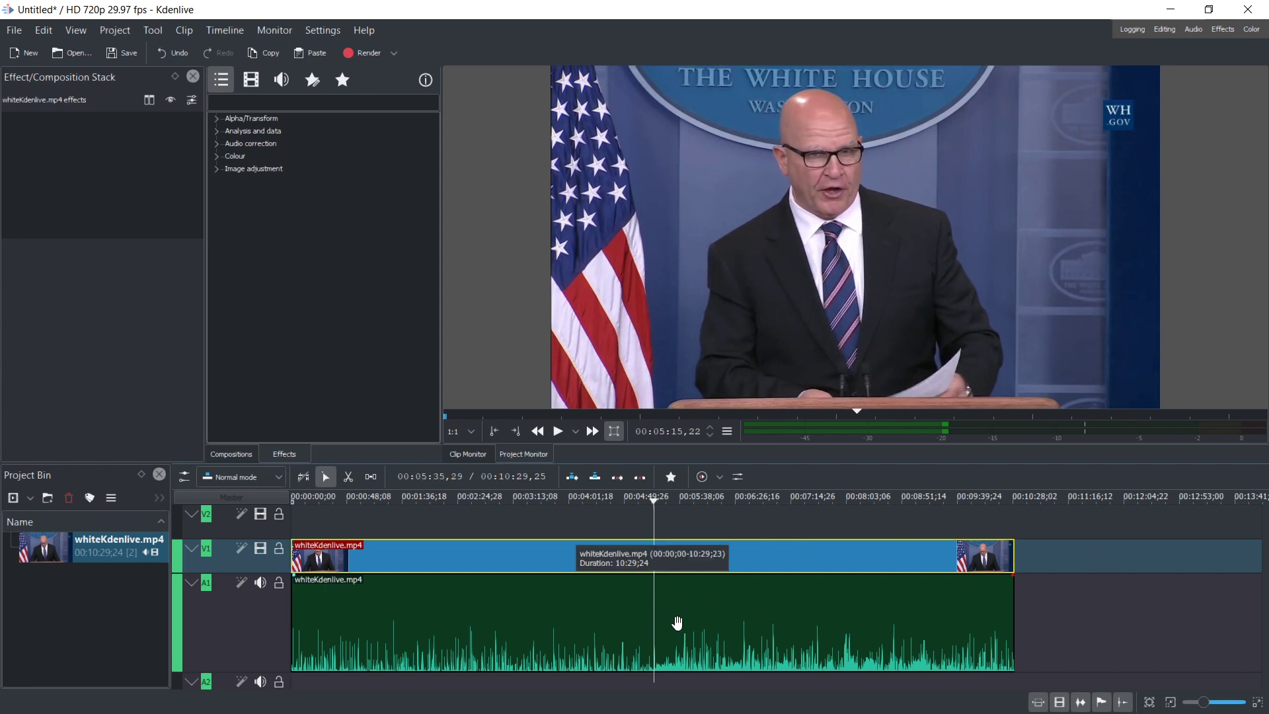
{"action": "left_click", "coordinate": [702, 576]}
{"action": "left_click_drag", "start_coordinate": [1052, 555], "coordinate": [760, 608]}
{"action": "left_click_drag", "start_coordinate": [513, 548], "coordinate": [551, 547]}
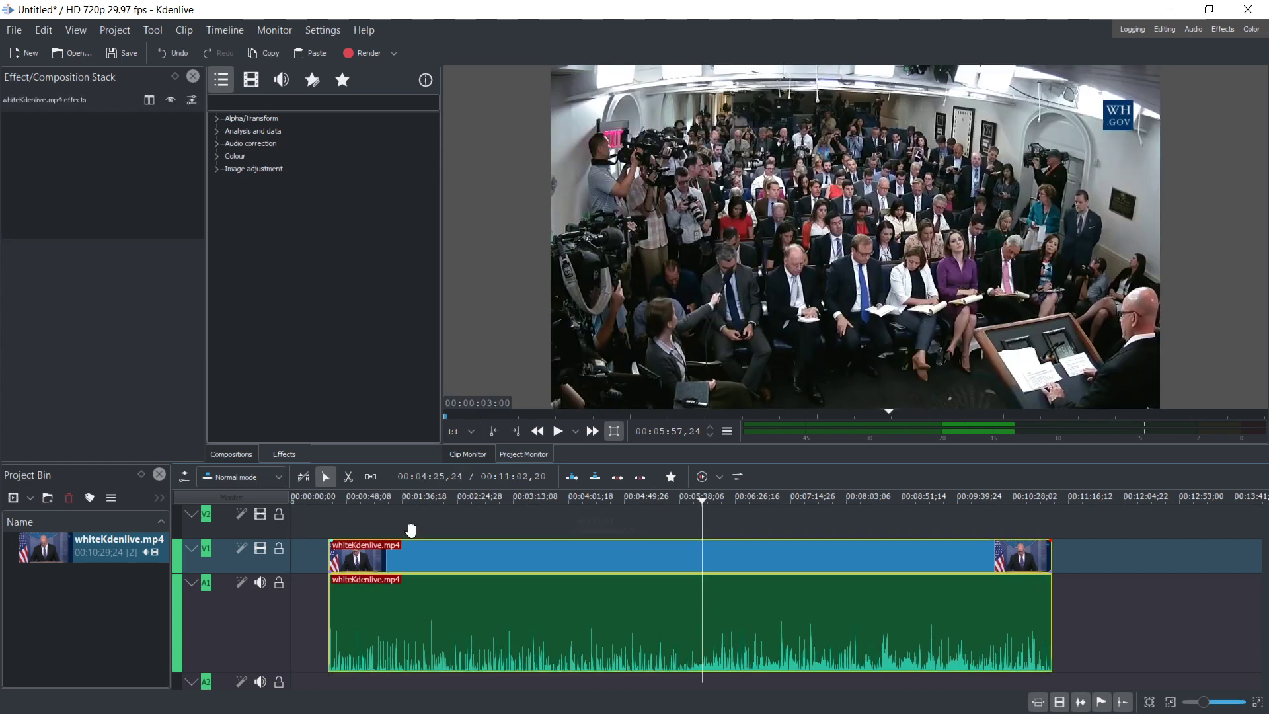
Step: Scrub to about 00:06:46 and play the passage to 00:06:48, comparing the speech with the A1 waveform
{"action": "left_click_drag", "start_coordinate": [316, 501], "coordinate": [777, 544]}
{"action": "scroll", "coordinate": [773, 620], "scroll_direction": "up", "scroll_amount": 4, "text": "ctrl"}
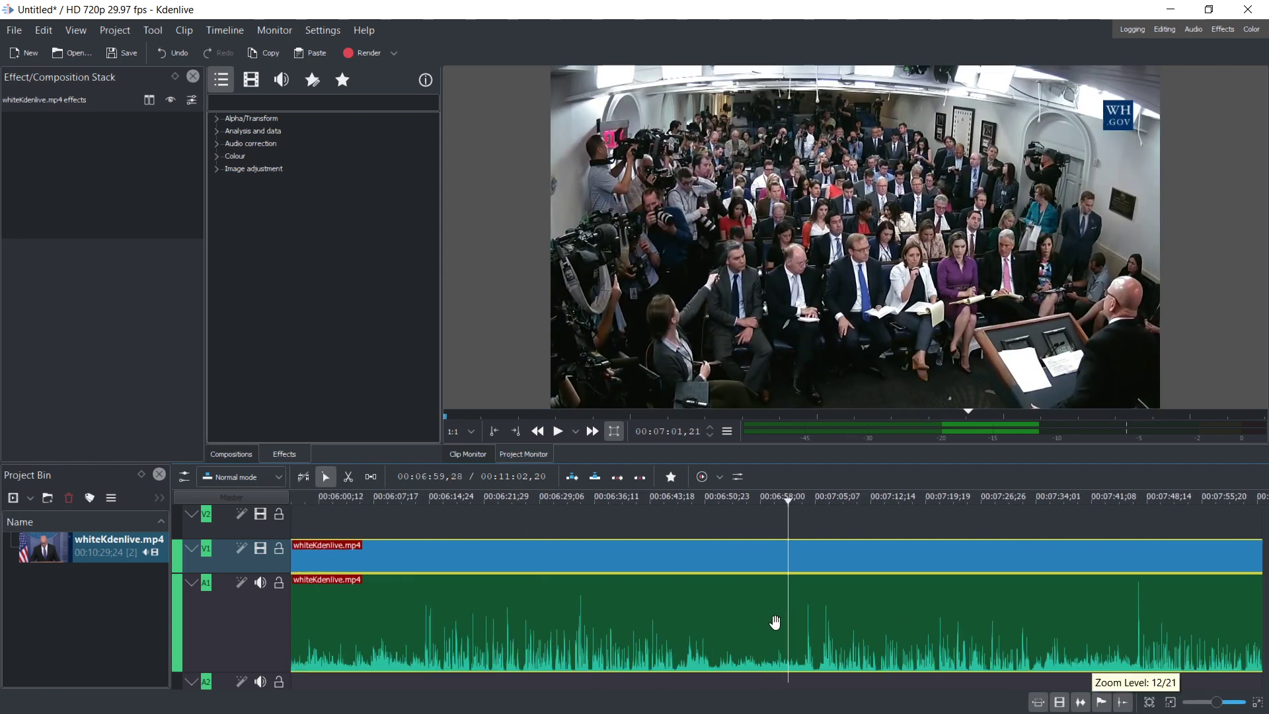
{"action": "scroll", "coordinate": [783, 582], "scroll_direction": "down", "scroll_amount": 2, "text": "ctrl"}
{"action": "left_click_drag", "start_coordinate": [675, 500], "coordinate": [604, 507]}
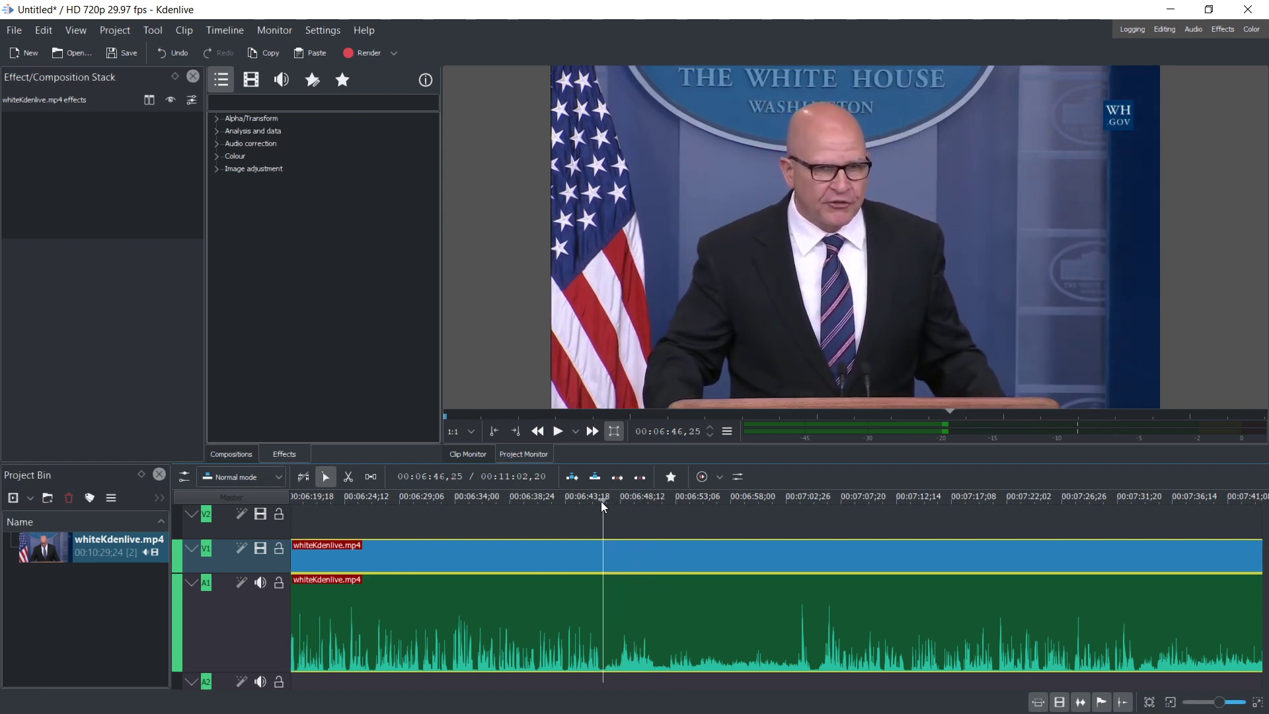
{"action": "key", "text": "space"}
{"action": "scroll", "coordinate": [595, 569], "scroll_direction": "up", "scroll_amount": 4, "text": "ctrl"}
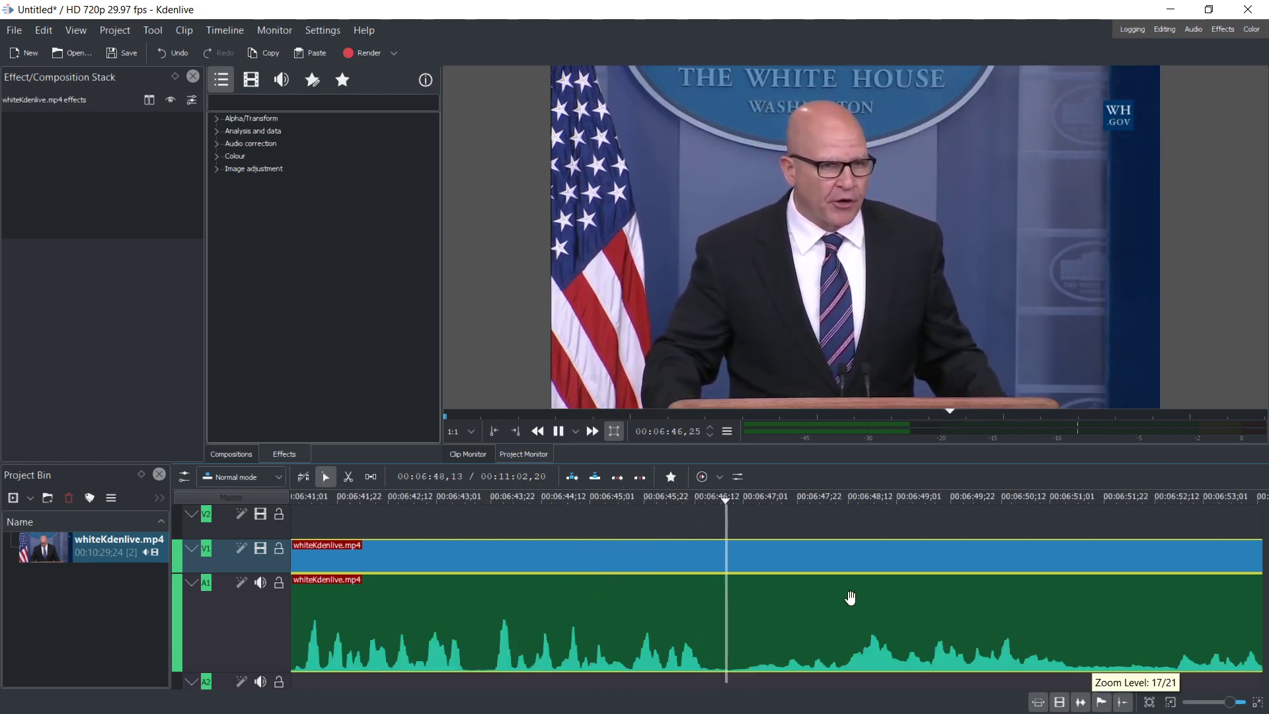
{"action": "key", "text": "space"}
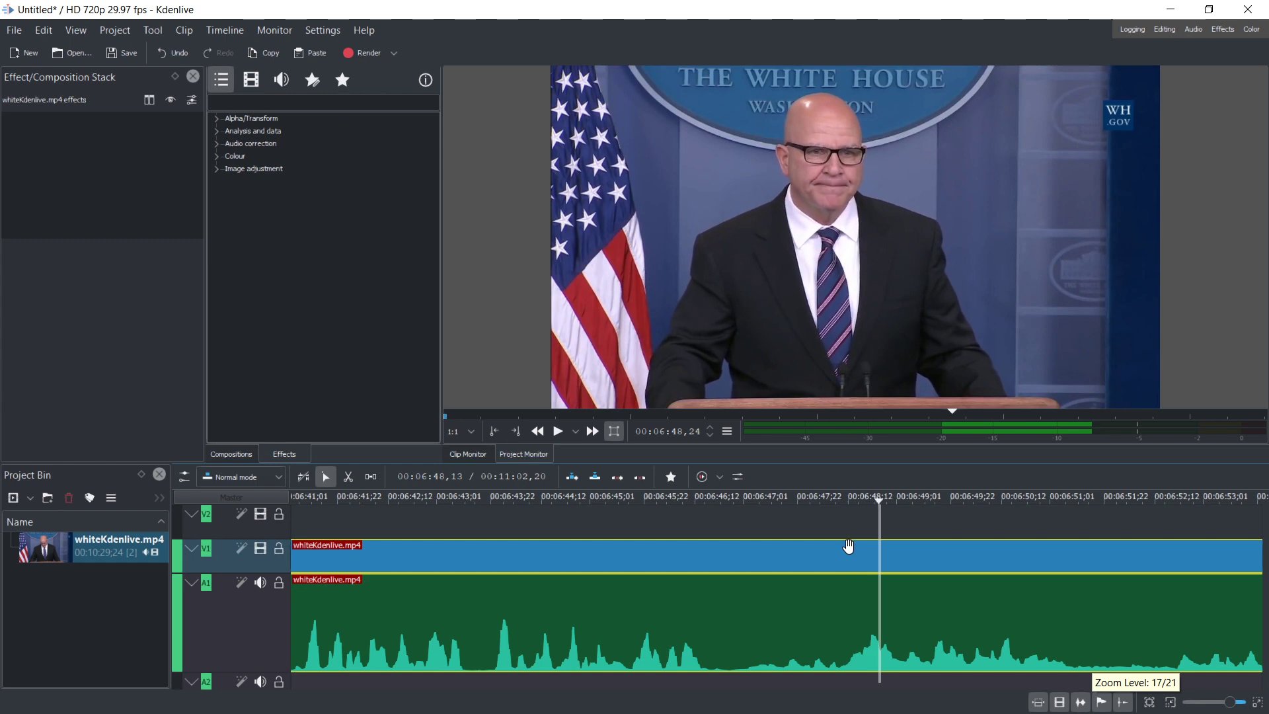
Step: Park the playhead at 00:06:48,09, just before the A1 waveform rises
{"action": "left_click", "coordinate": [836, 496]}
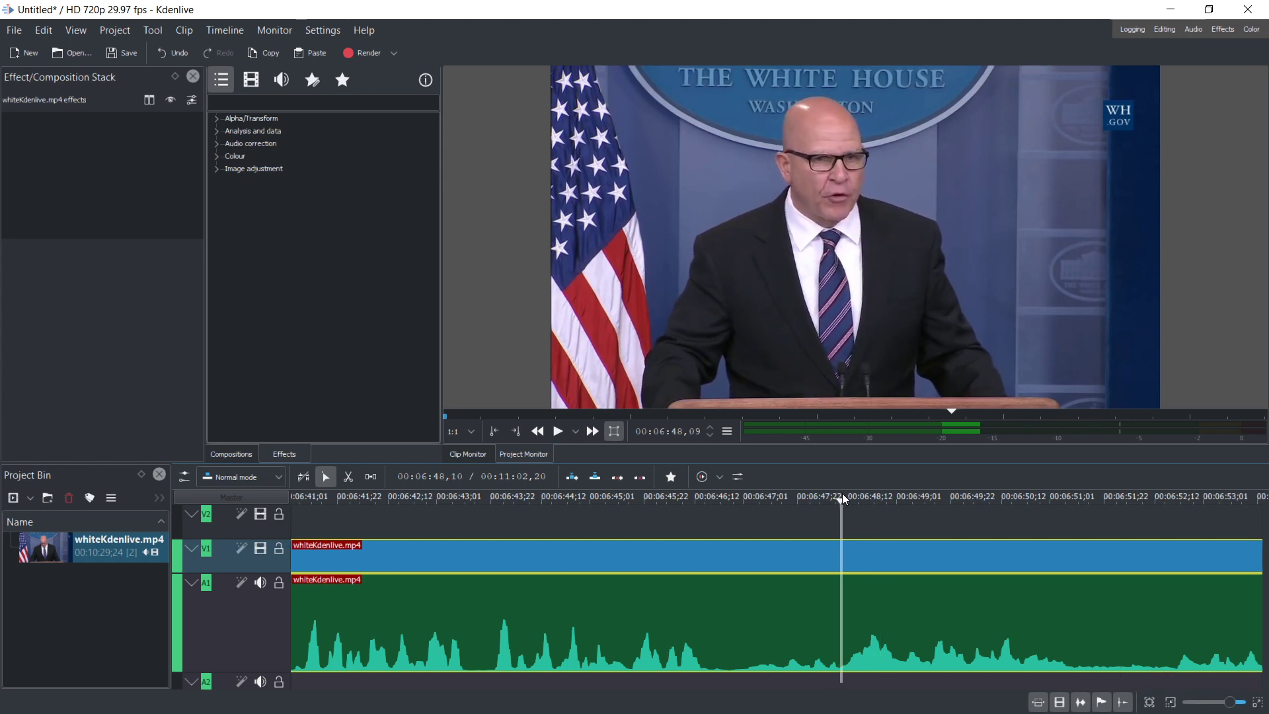
{"action": "left_click", "coordinate": [888, 533]}
{"action": "scroll", "coordinate": [869, 537], "scroll_direction": "up", "scroll_amount": 2, "text": "ctrl"}
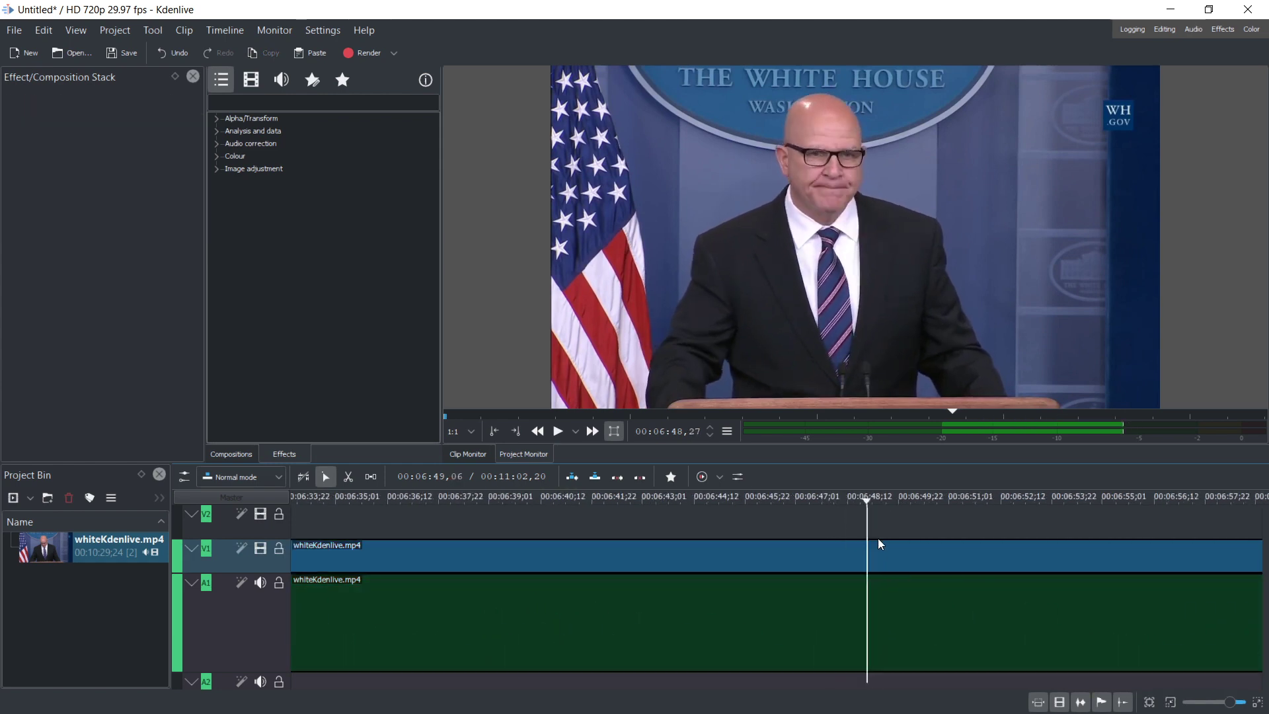
{"action": "left_click_drag", "start_coordinate": [711, 498], "coordinate": [711, 589]}
Step: Try shifting the V1 video earlier and later on its own, leaving the A1 audio in place
{"action": "scroll", "coordinate": [711, 589], "scroll_direction": "down", "scroll_amount": 5, "text": "ctrl"}
{"action": "left_click_drag", "start_coordinate": [808, 555], "coordinate": [608, 554]}
{"action": "scroll", "coordinate": [785, 558], "scroll_direction": "down", "scroll_amount": 2}
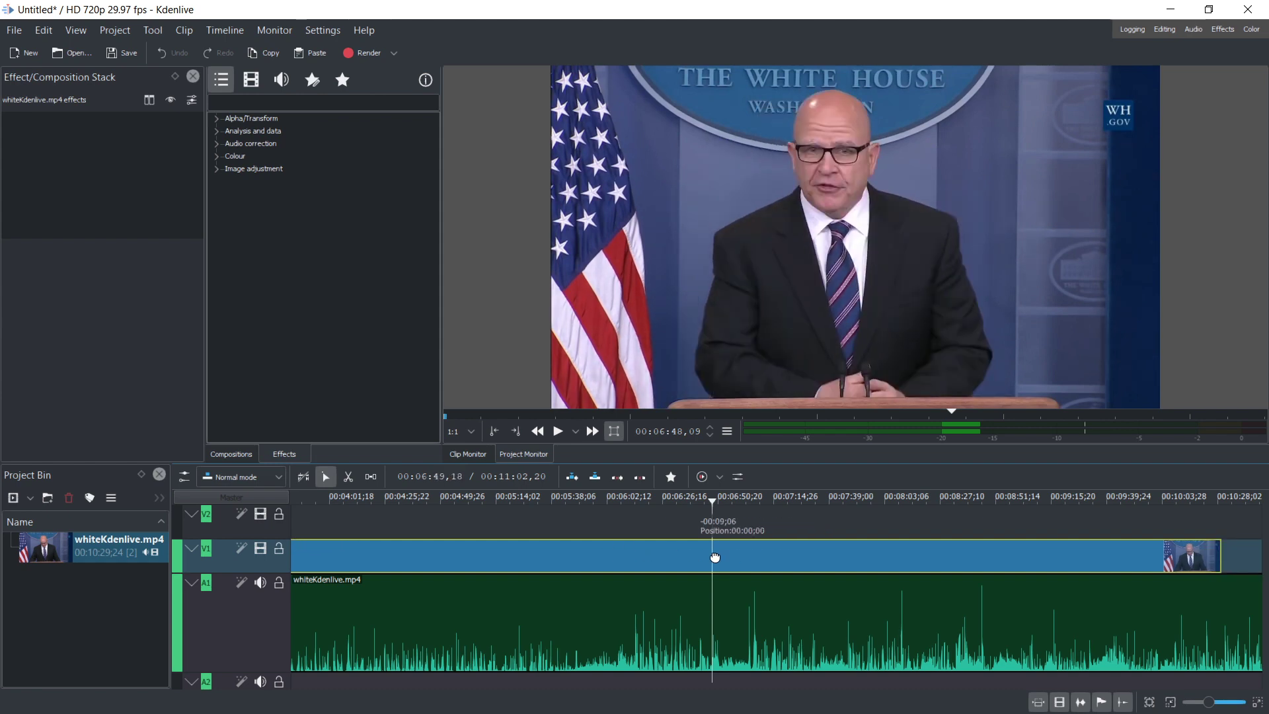
{"action": "left_click_drag", "start_coordinate": [715, 557], "coordinate": [871, 557]}
{"action": "left_click_drag", "start_coordinate": [959, 562], "coordinate": [859, 538]}
{"action": "scroll", "coordinate": [768, 539], "scroll_direction": "down", "scroll_amount": 2}
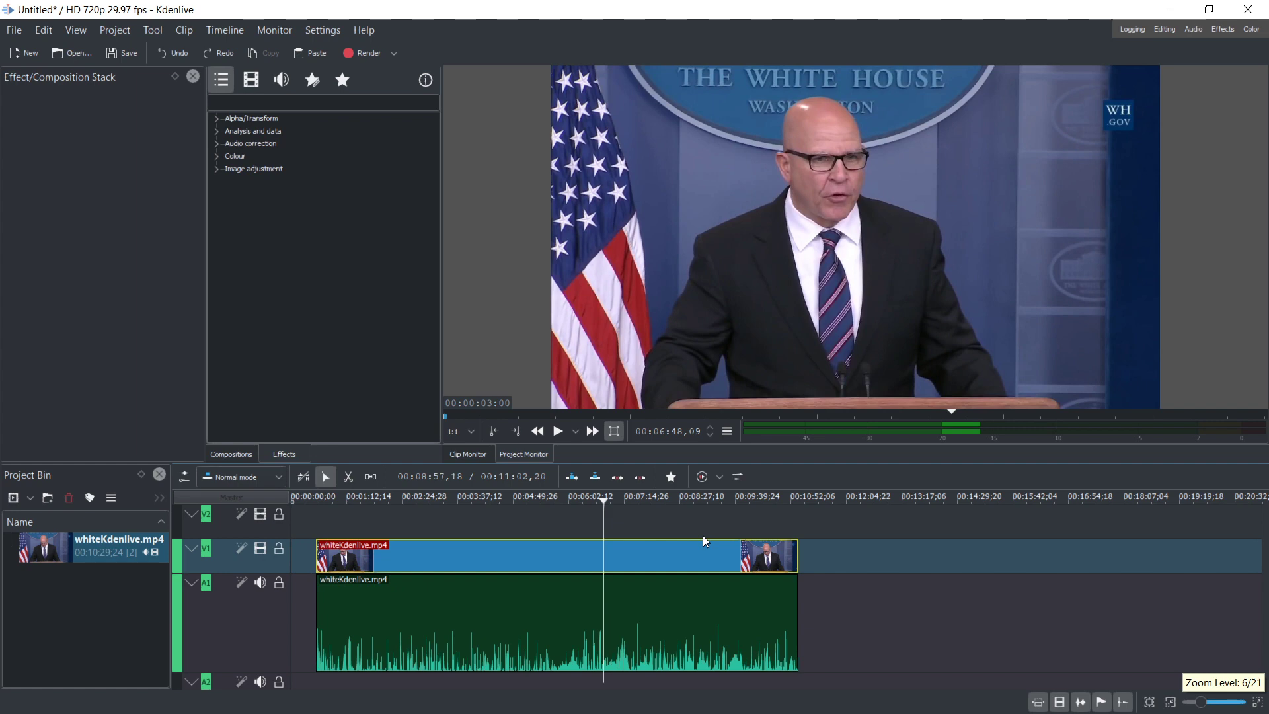
Step: Try nudging the V1 video slightly earlier against the A1 audio, using the passage around 00:06:48 as reference
{"action": "scroll", "coordinate": [647, 561], "scroll_direction": "up", "scroll_amount": 4}
{"action": "scroll", "coordinate": [647, 561], "scroll_direction": "up", "scroll_amount": 8}
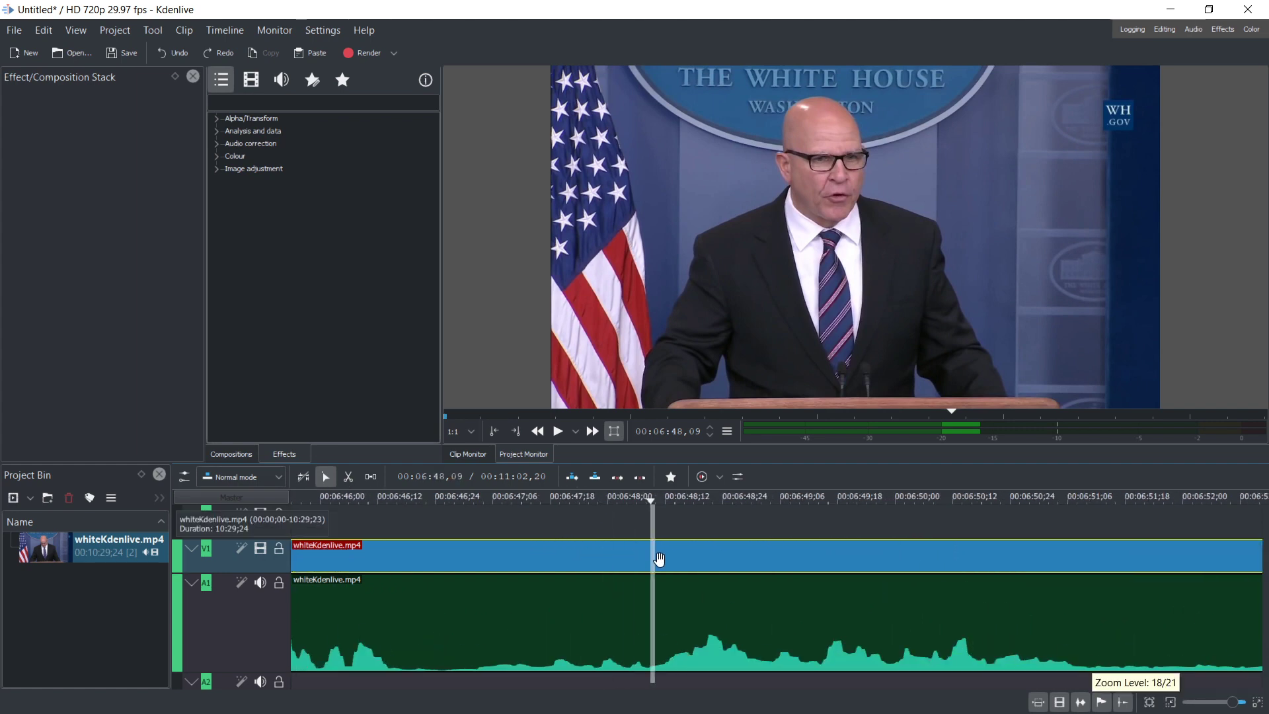
{"action": "scroll", "coordinate": [721, 561], "scroll_direction": "down", "scroll_amount": 15}
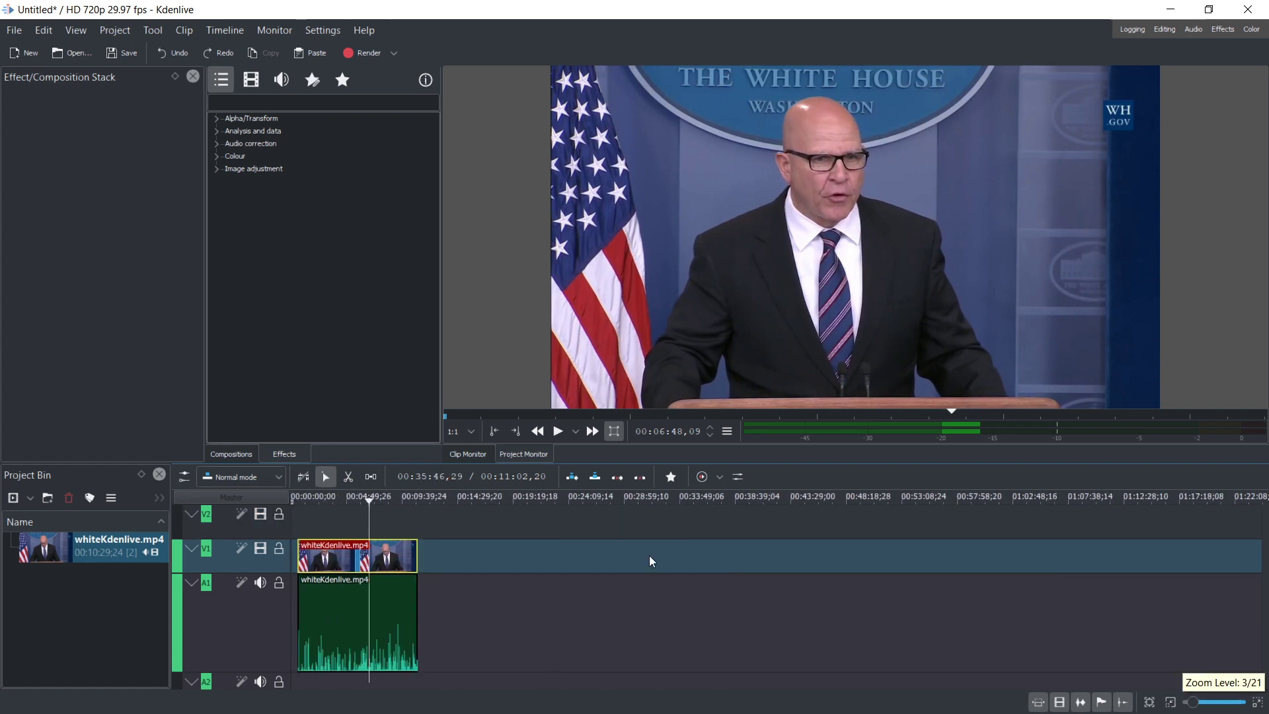
{"action": "scroll", "coordinate": [321, 527], "scroll_direction": "up", "scroll_amount": 7}
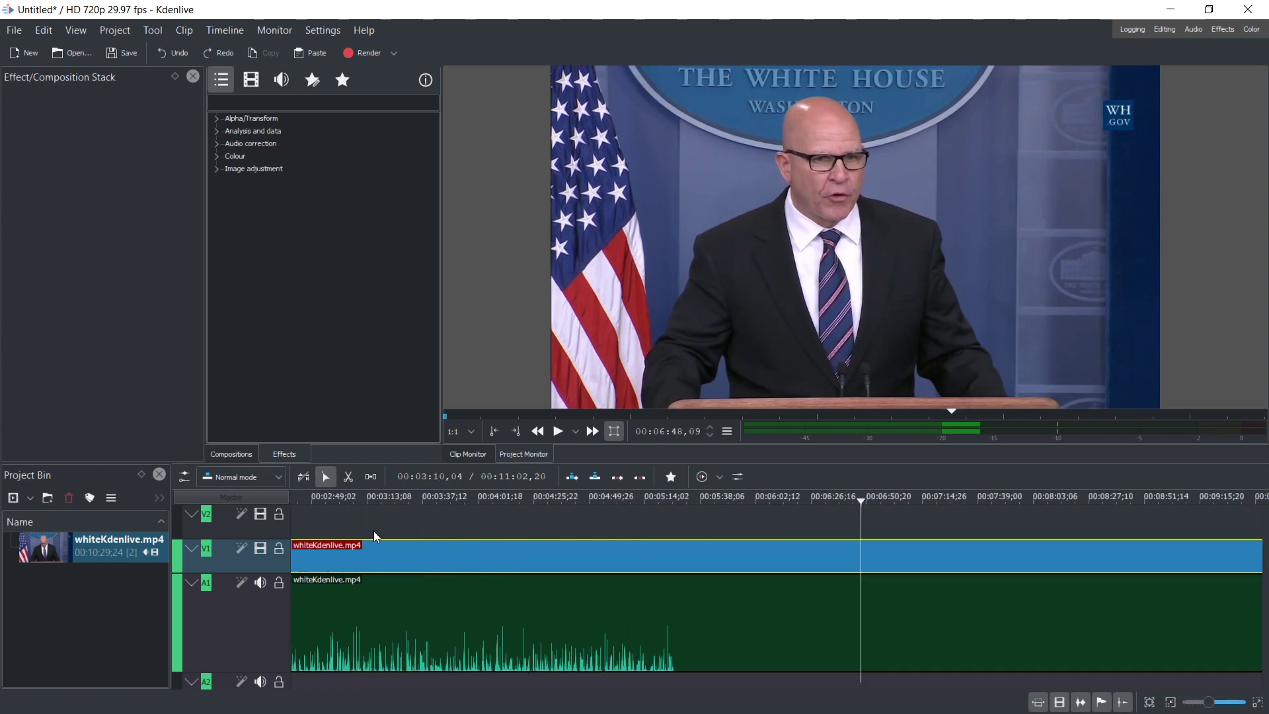
{"action": "left_click", "coordinate": [714, 564]}
{"action": "left_click_drag", "start_coordinate": [713, 563], "coordinate": [680, 561]}
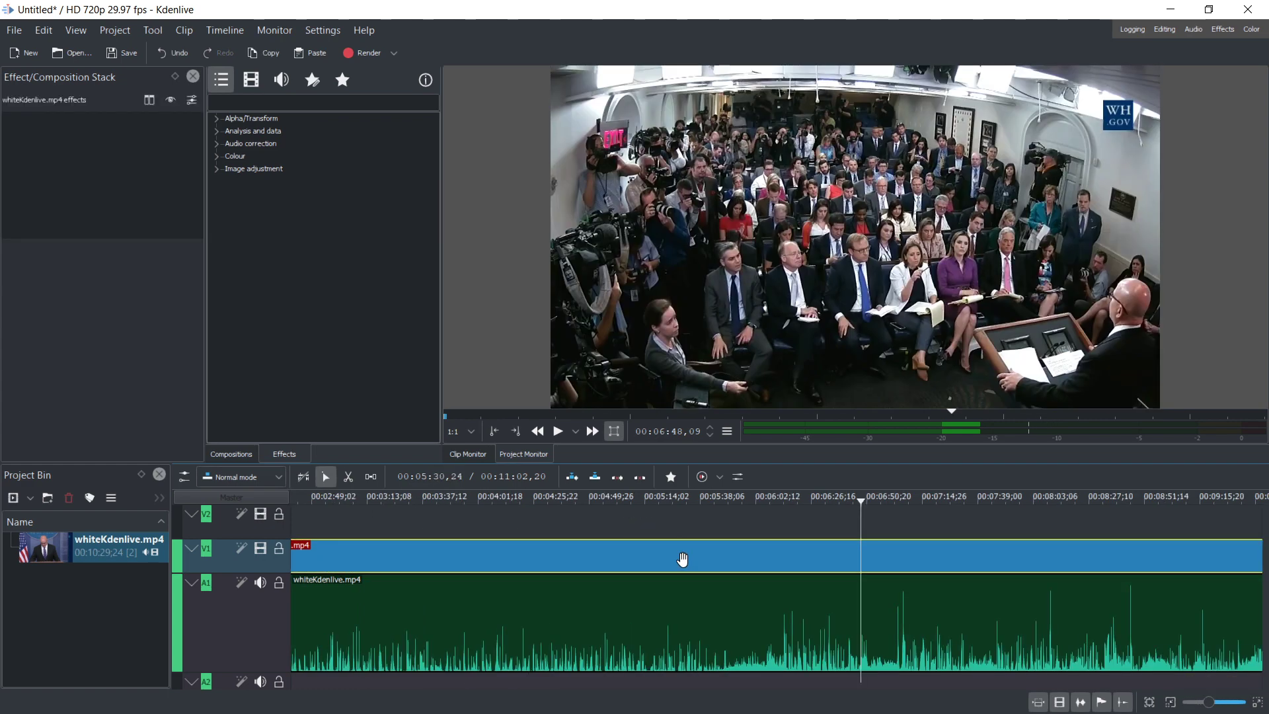
Step: Split the clip's A1 audio and its V1 video at the playhead position 00:06:48,09
{"action": "scroll", "coordinate": [859, 567], "scroll_direction": "up", "scroll_amount": 3}
{"action": "scroll", "coordinate": [869, 567], "scroll_direction": "up", "scroll_amount": 3}
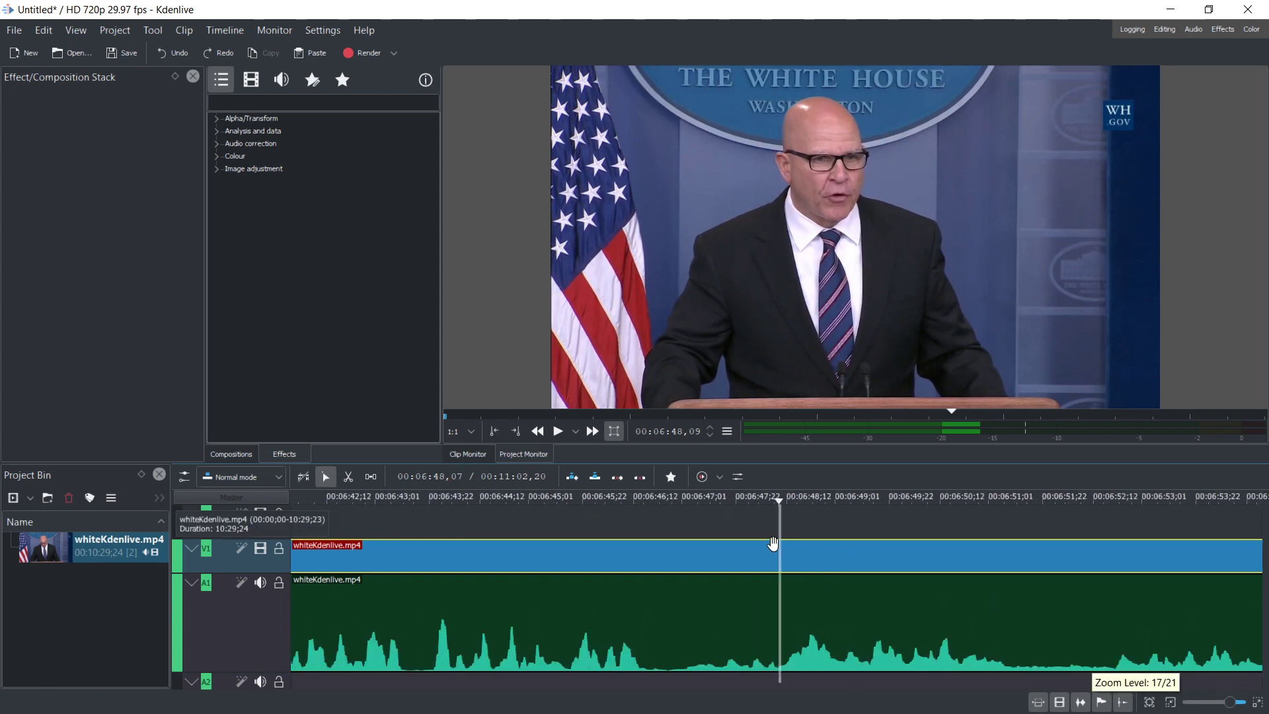
{"action": "scroll", "coordinate": [775, 546], "scroll_direction": "down", "scroll_amount": 5}
{"action": "scroll", "coordinate": [767, 580], "scroll_direction": "up", "scroll_amount": 2}
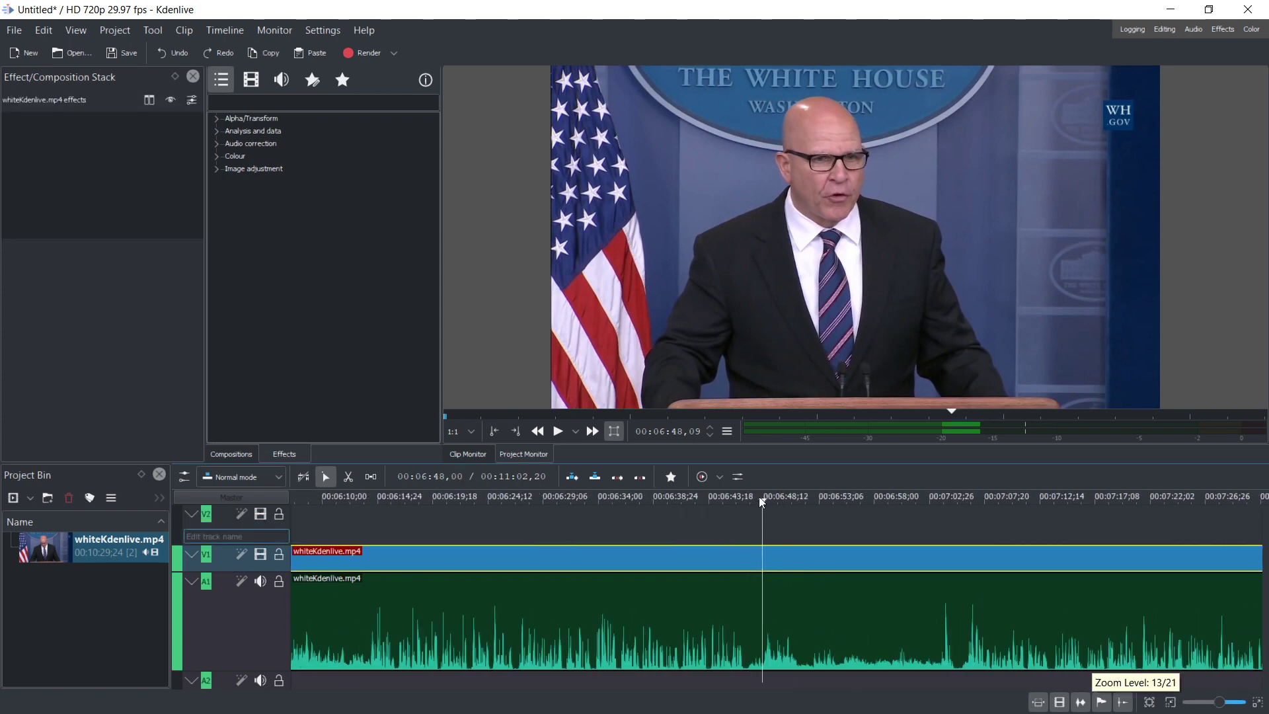
{"action": "left_click", "coordinate": [760, 589]}
{"action": "scroll", "coordinate": [822, 628], "scroll_direction": "up", "scroll_amount": 2}
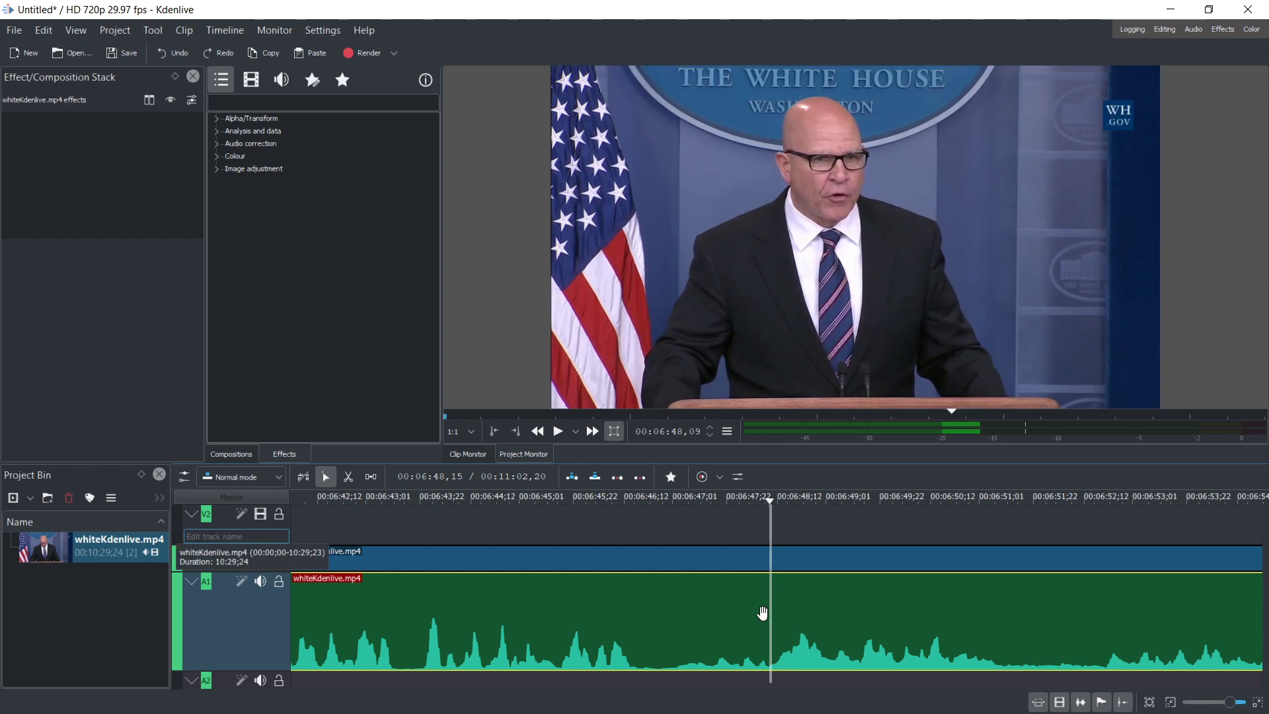
{"action": "key", "text": "shift+r"}
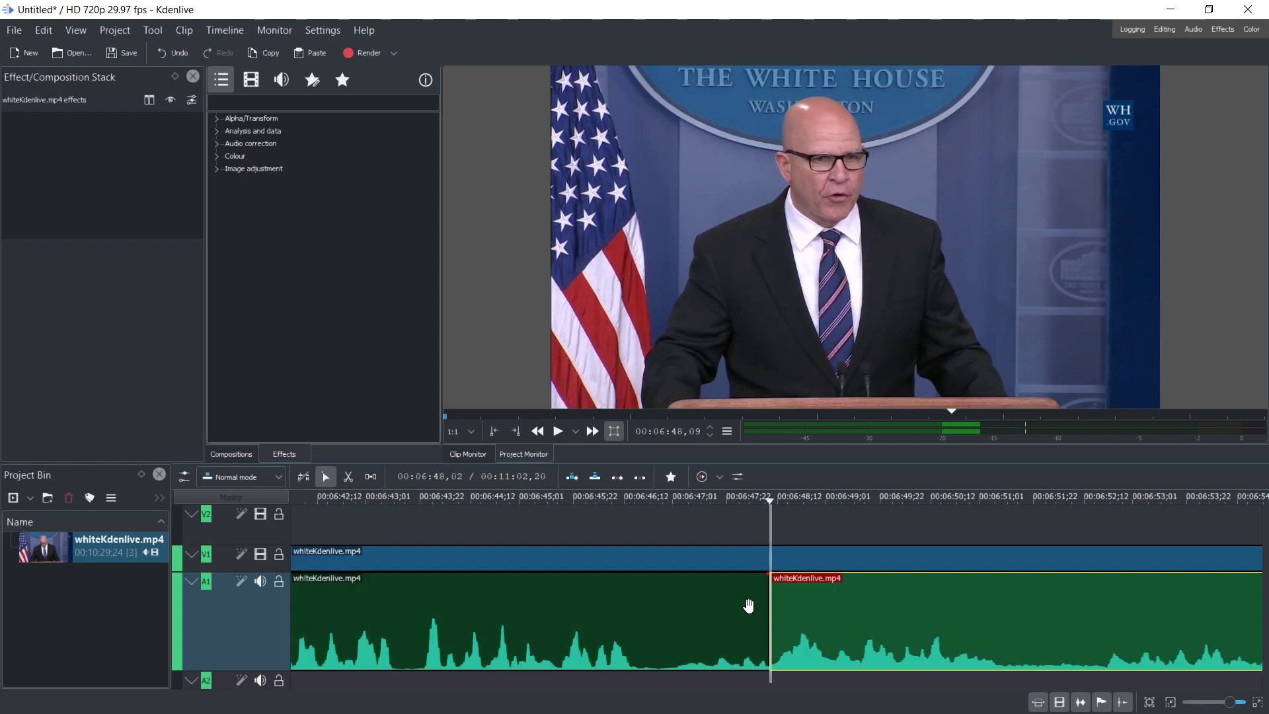
{"action": "left_click", "coordinate": [797, 554]}
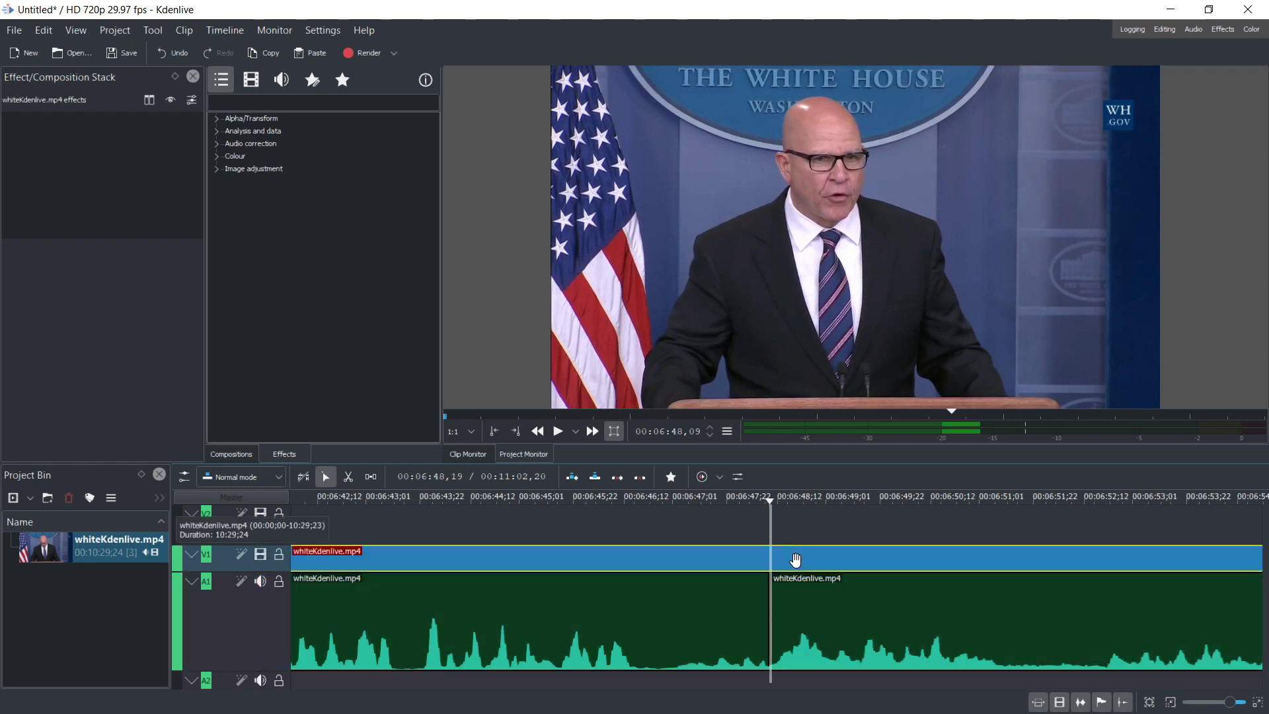
{"action": "key", "text": "shift+r"}
Step: Split the V1 video again at 00:06:58,08, where the picture shows the audience
{"action": "scroll", "coordinate": [728, 562], "scroll_direction": "down", "scroll_amount": 1}
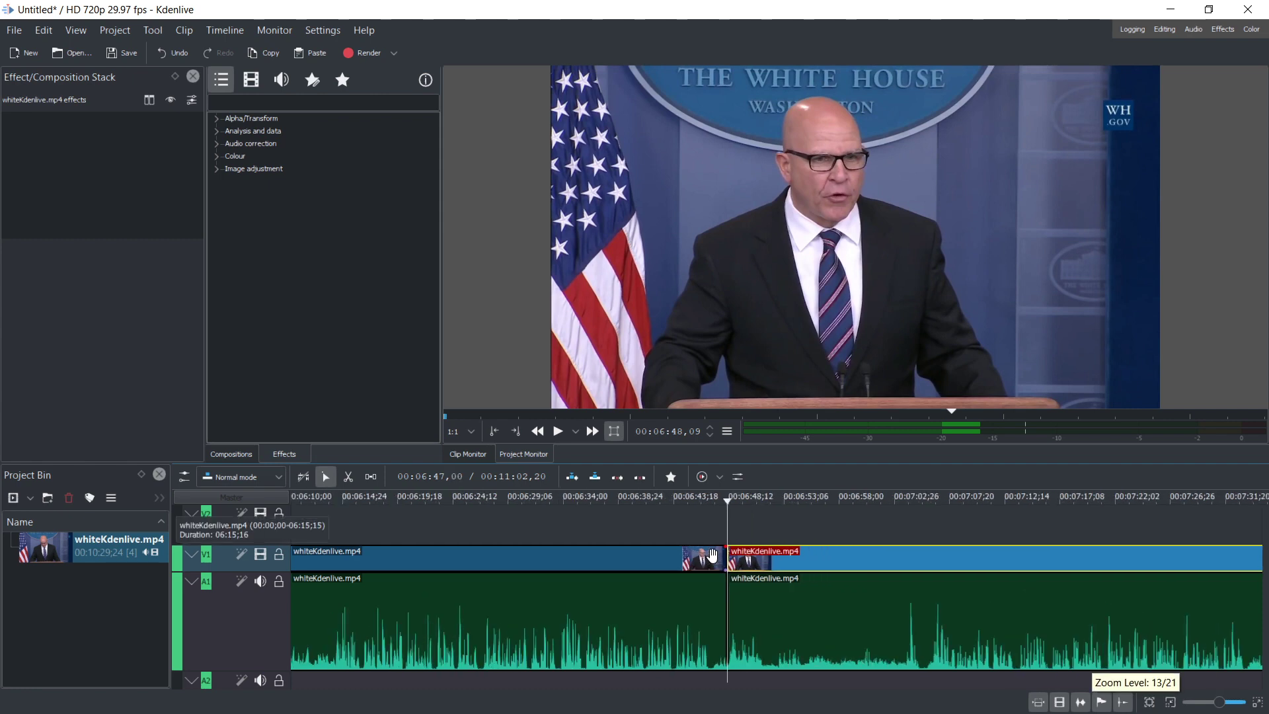
{"action": "left_click_drag", "start_coordinate": [731, 496], "coordinate": [830, 506]}
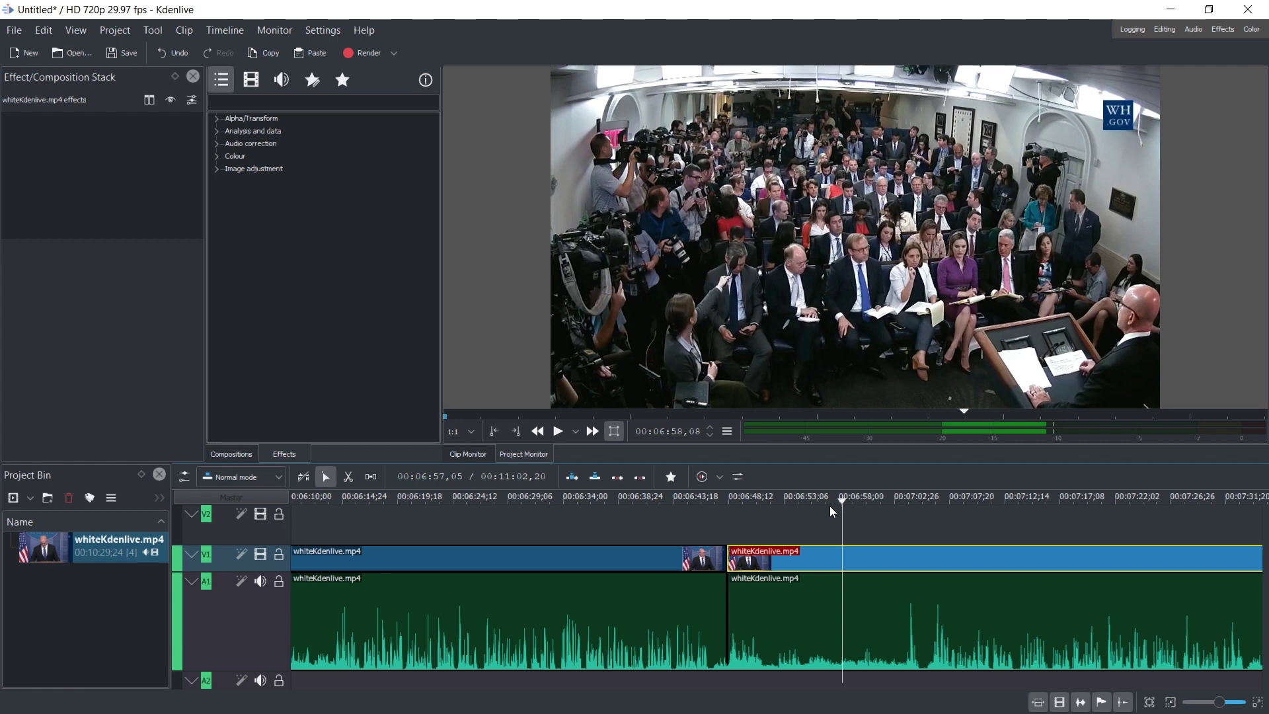
{"action": "key", "text": "shift+r"}
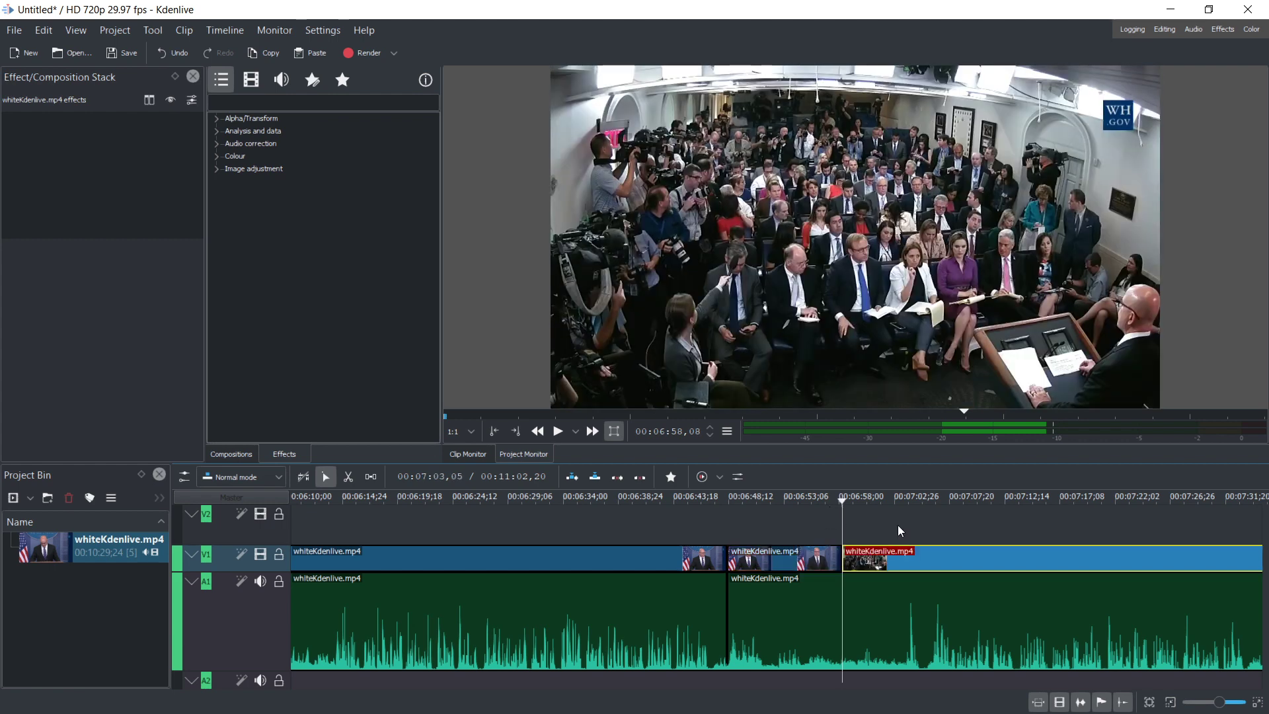
Step: Select all three V1 video pieces and move them about 10 seconds earlier, so the audience shot starts at the audio cut
{"action": "left_click", "coordinate": [865, 536]}
{"action": "left_click_drag", "start_coordinate": [915, 525], "coordinate": [688, 560]}
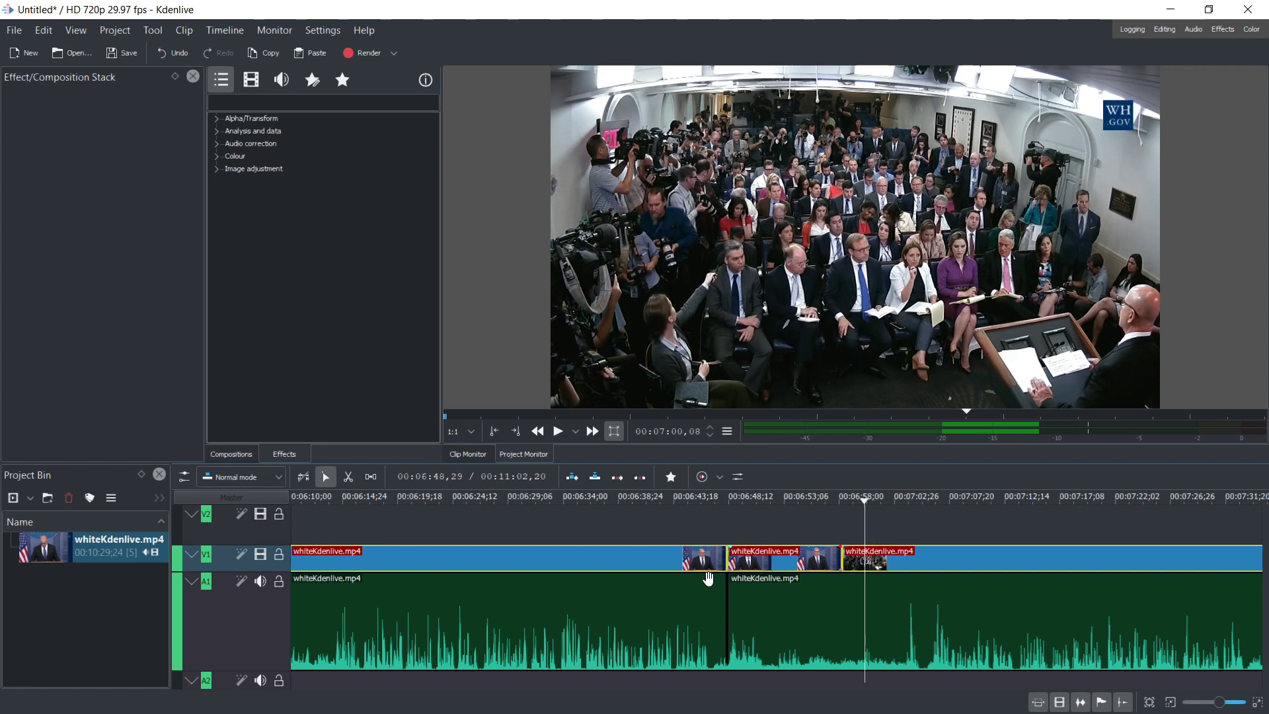
{"action": "left_click_drag", "start_coordinate": [872, 547], "coordinate": [729, 518]}
Step: Play the passage leading up to the audio cut at 00:06:48,09 and check the picture against the sound
{"action": "left_click", "coordinate": [677, 501]}
{"action": "key", "text": "space"}
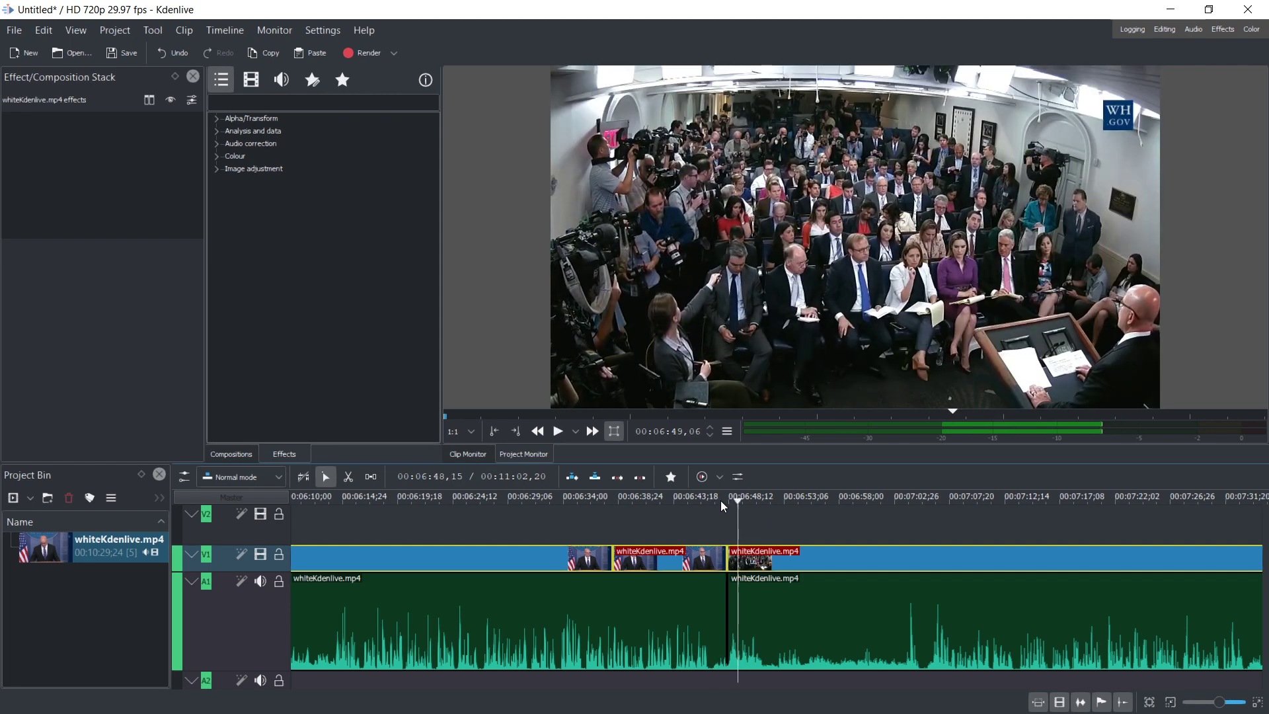
{"action": "left_click", "coordinate": [689, 500]}
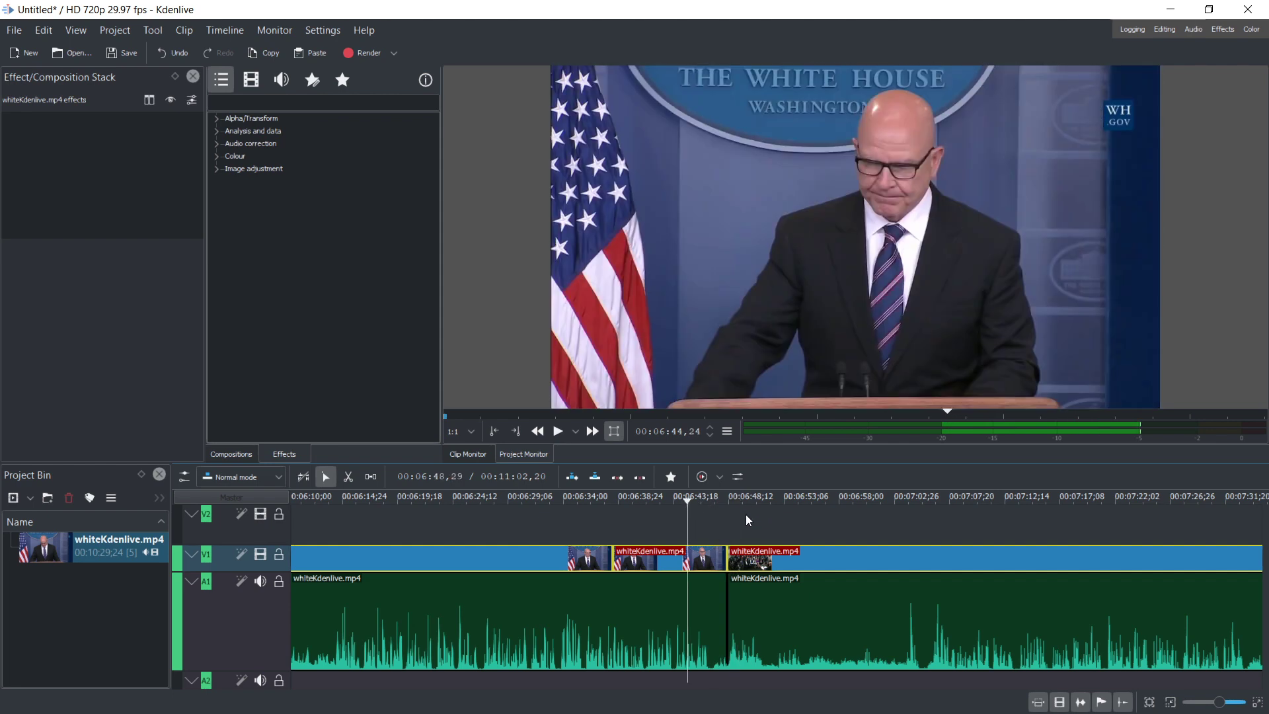
{"action": "scroll", "coordinate": [741, 529], "scroll_direction": "up", "scroll_amount": 2}
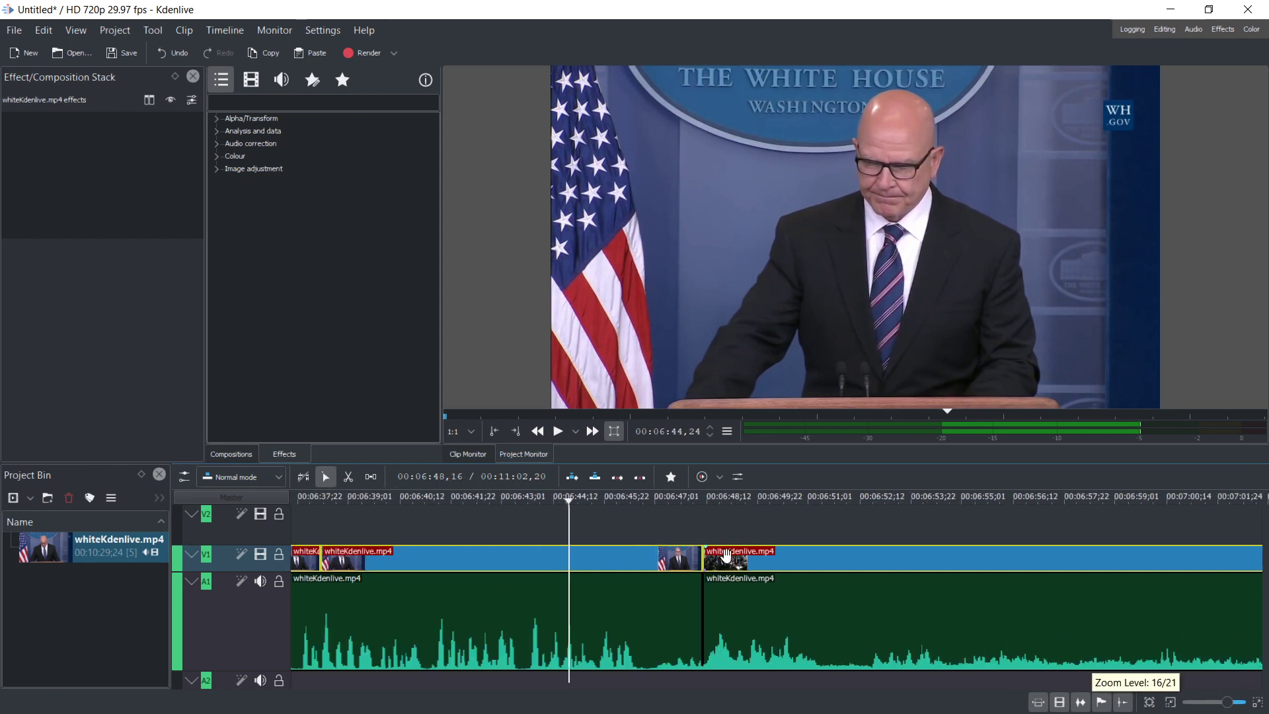
Step: Replay the passage from about 00:06:45 in close view and compare the speaker's picture with the A1 peaks
{"action": "left_click_drag", "start_coordinate": [702, 500], "coordinate": [593, 499]}
{"action": "key", "text": "space"}
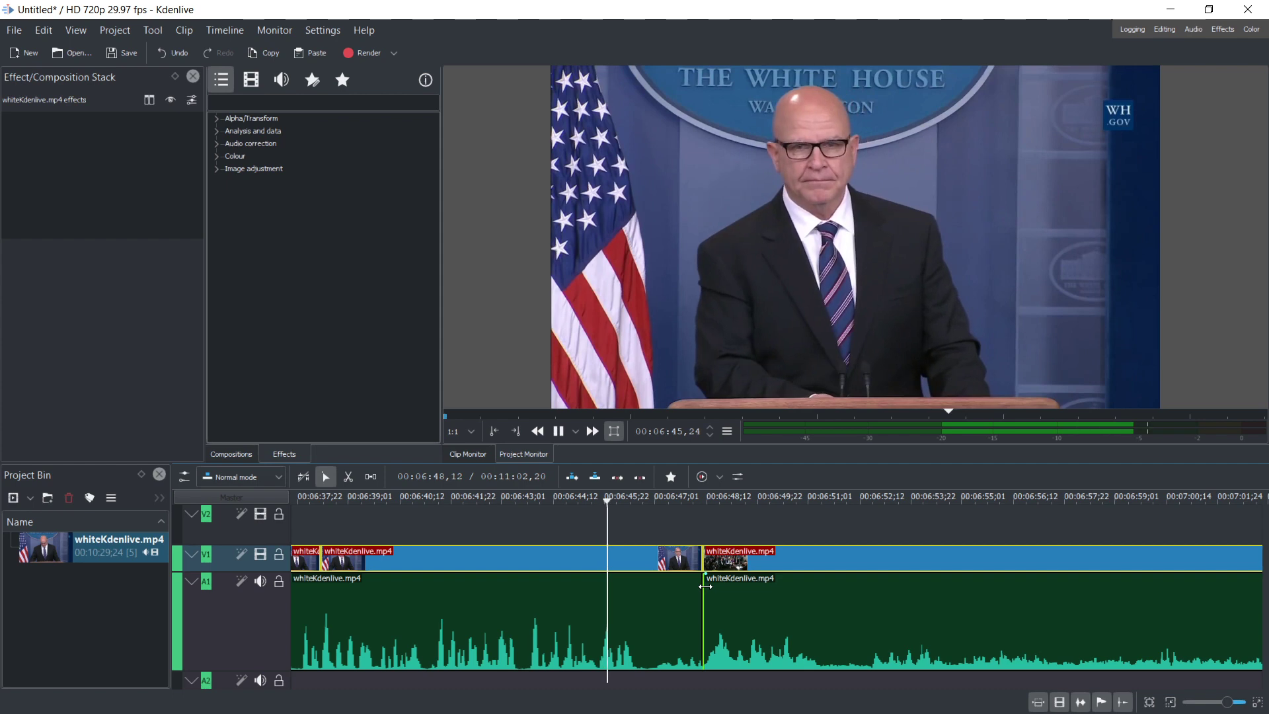
{"action": "key", "text": "space"}
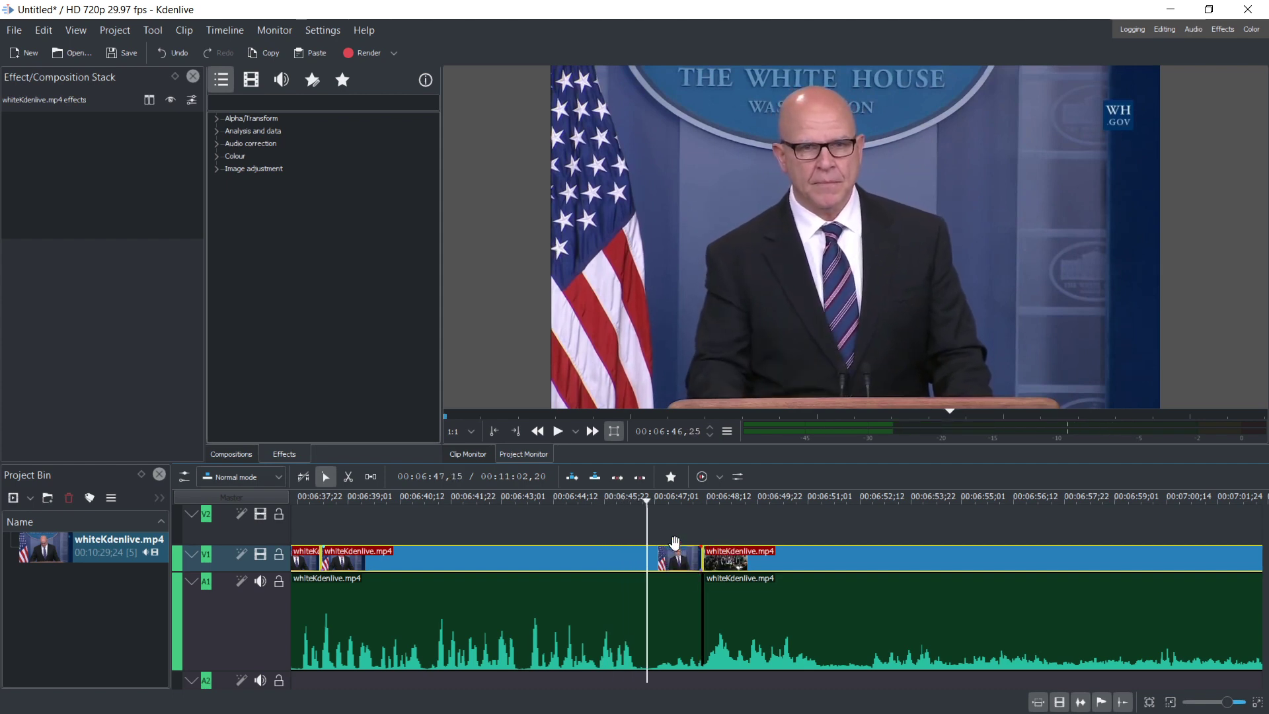
{"action": "left_click", "coordinate": [595, 497]}
{"action": "left_click", "coordinate": [589, 497]}
{"action": "left_click", "coordinate": [598, 497]}
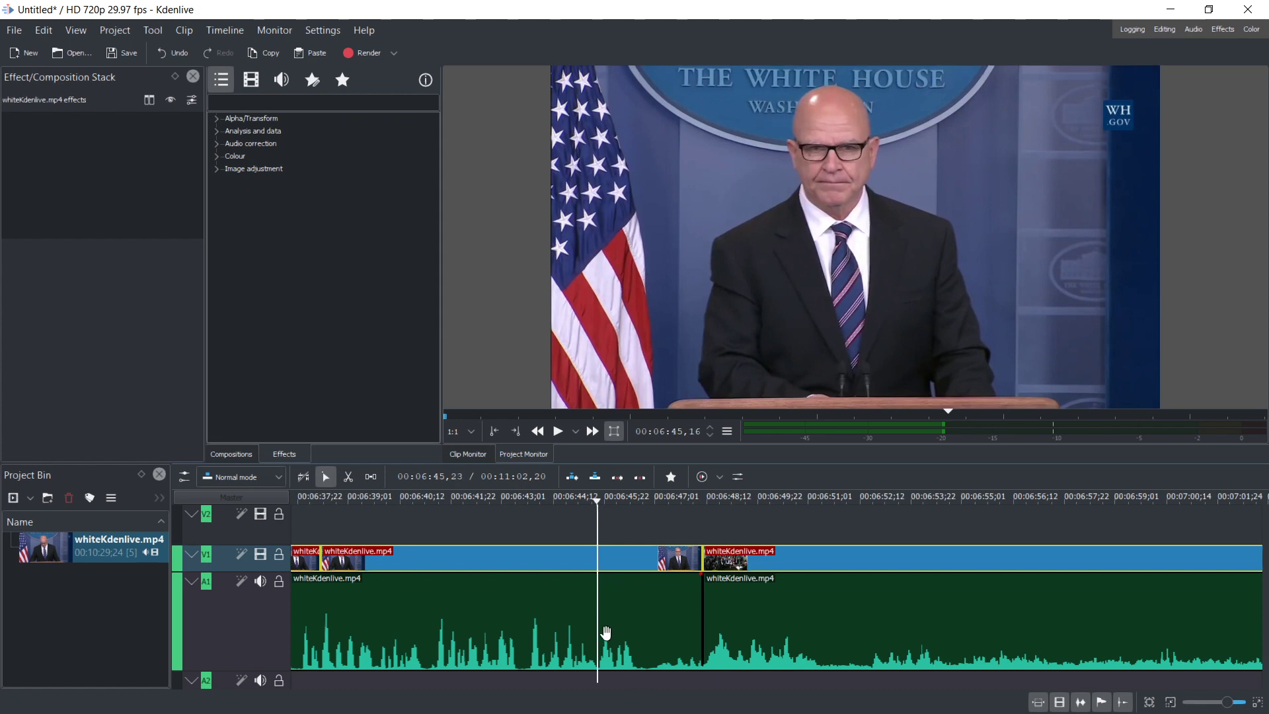
Step: Scrub back and play the passage around 00:06:38 repeatedly, checking picture and speech at the earlier V1 cut
{"action": "left_click_drag", "start_coordinate": [593, 497], "coordinate": [409, 504]}
{"action": "scroll", "coordinate": [465, 510], "scroll_direction": "up", "scroll_amount": 5}
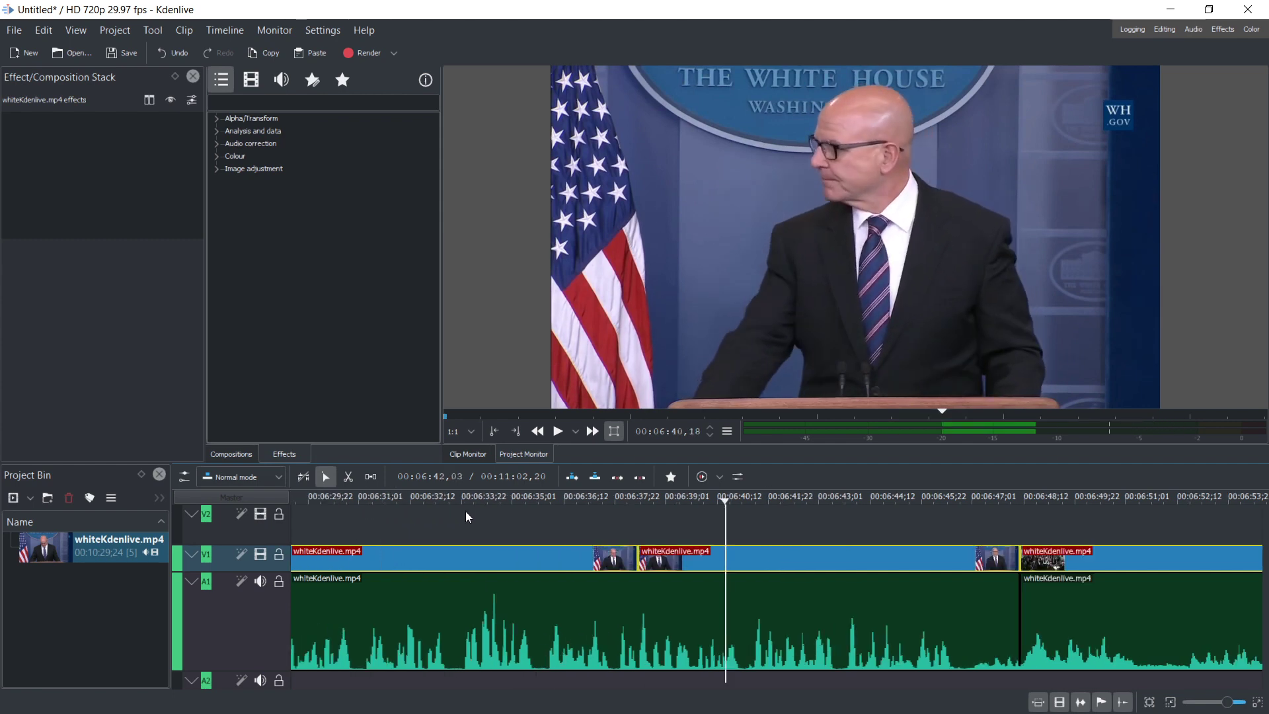
{"action": "left_click_drag", "start_coordinate": [731, 499], "coordinate": [625, 496]}
{"action": "key", "text": "space"}
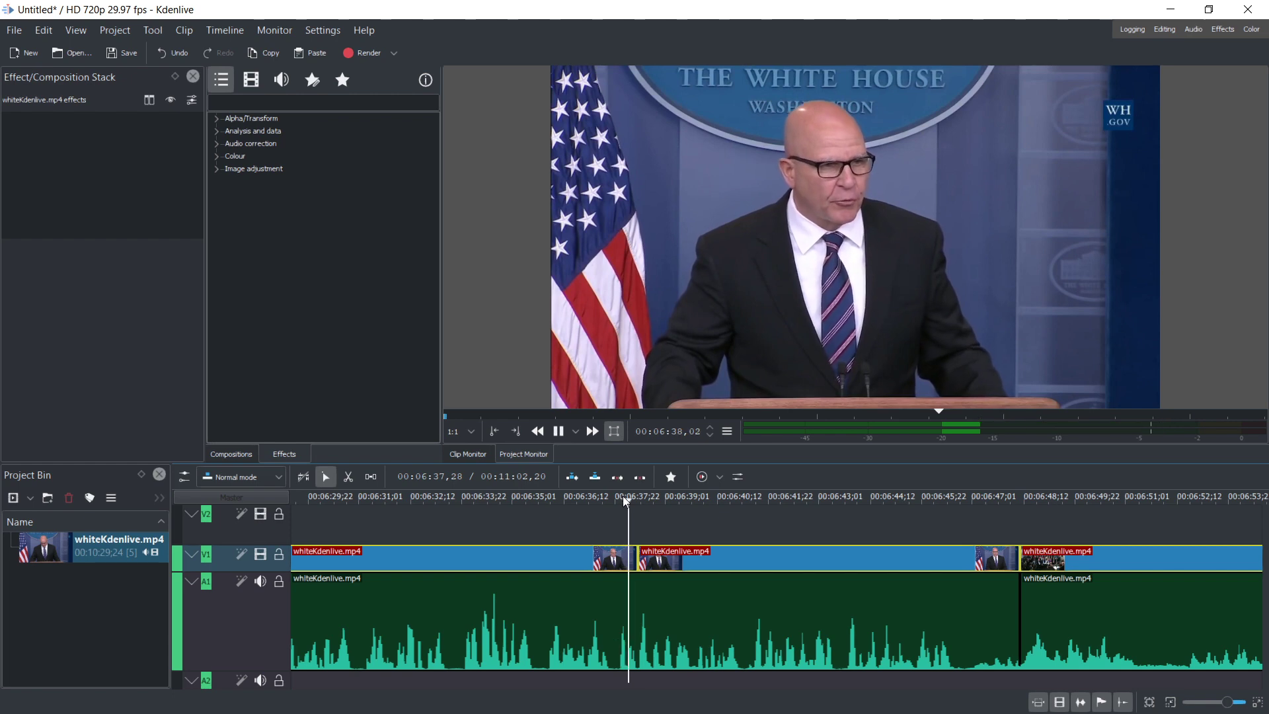
{"action": "key", "text": "space"}
{"action": "left_click_drag", "start_coordinate": [663, 494], "coordinate": [656, 498]}
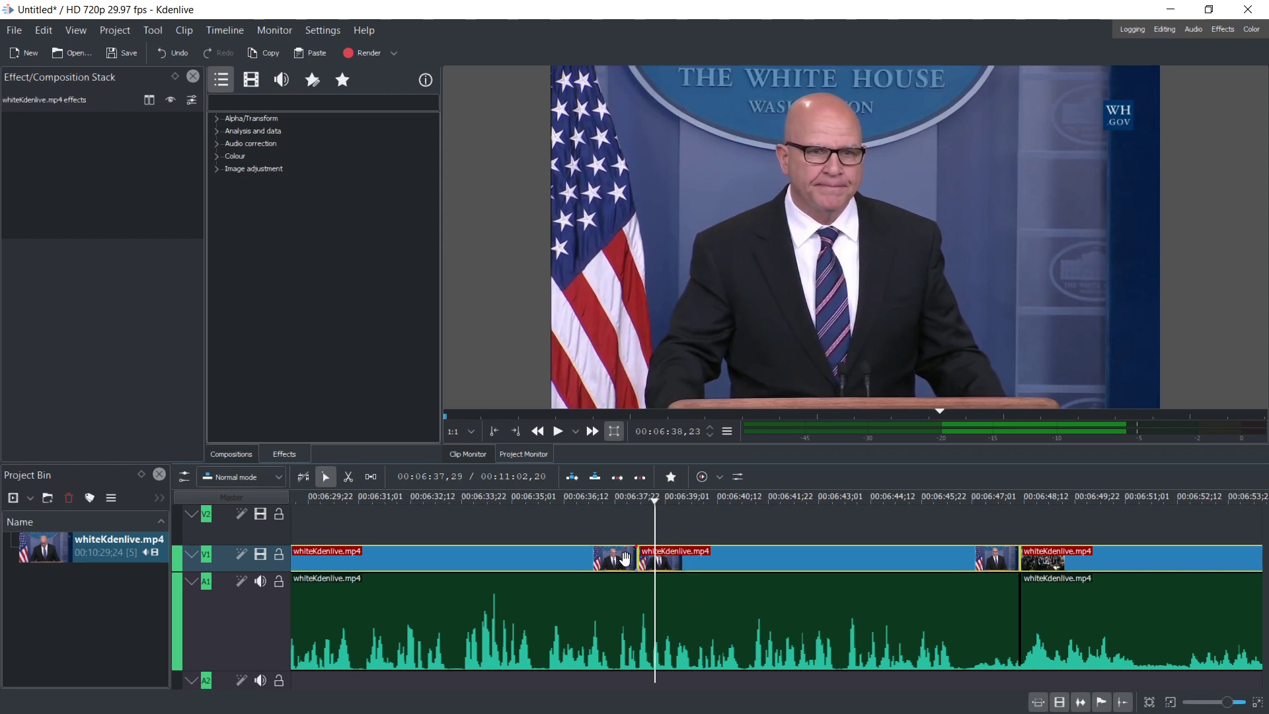
{"action": "left_click_drag", "start_coordinate": [655, 498], "coordinate": [613, 501]}
{"action": "key", "text": "space"}
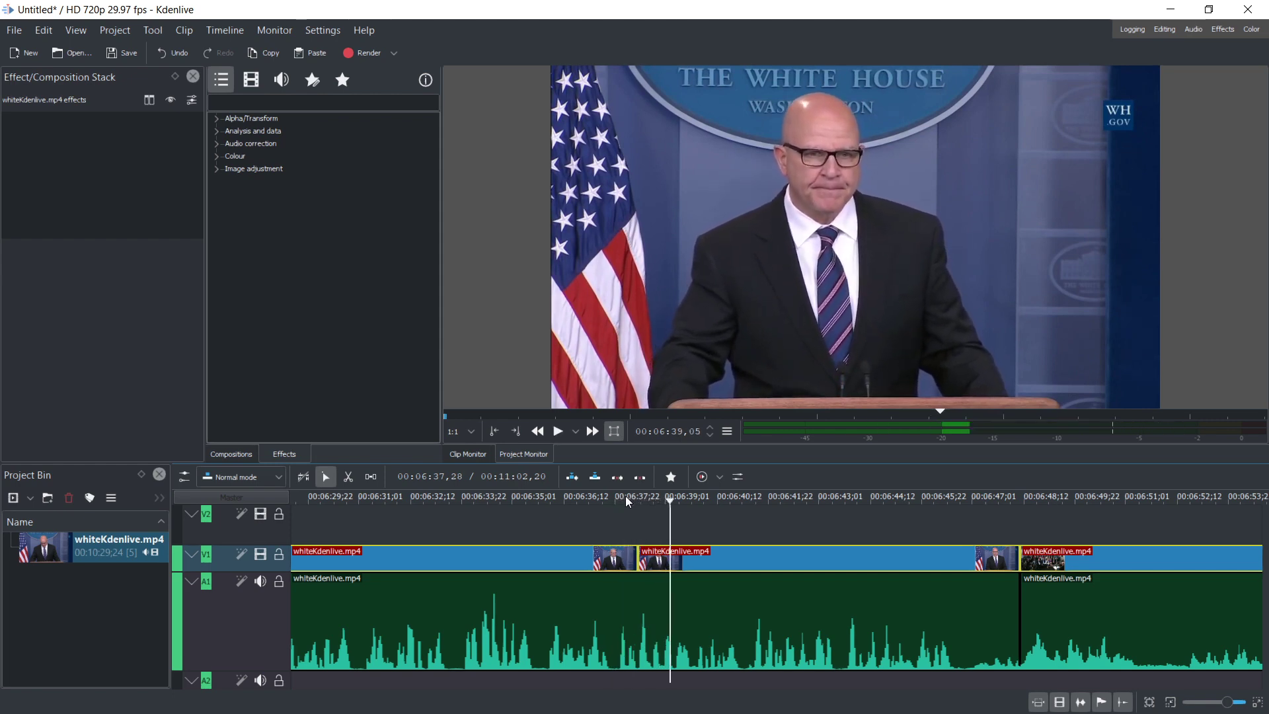
Step: Split the V1 video at 00:06:38,21, in the gap between two A1 waveform peaks
{"action": "scroll", "coordinate": [613, 550], "scroll_direction": "up", "scroll_amount": 3}
{"action": "left_click_drag", "start_coordinate": [548, 496], "coordinate": [498, 497]}
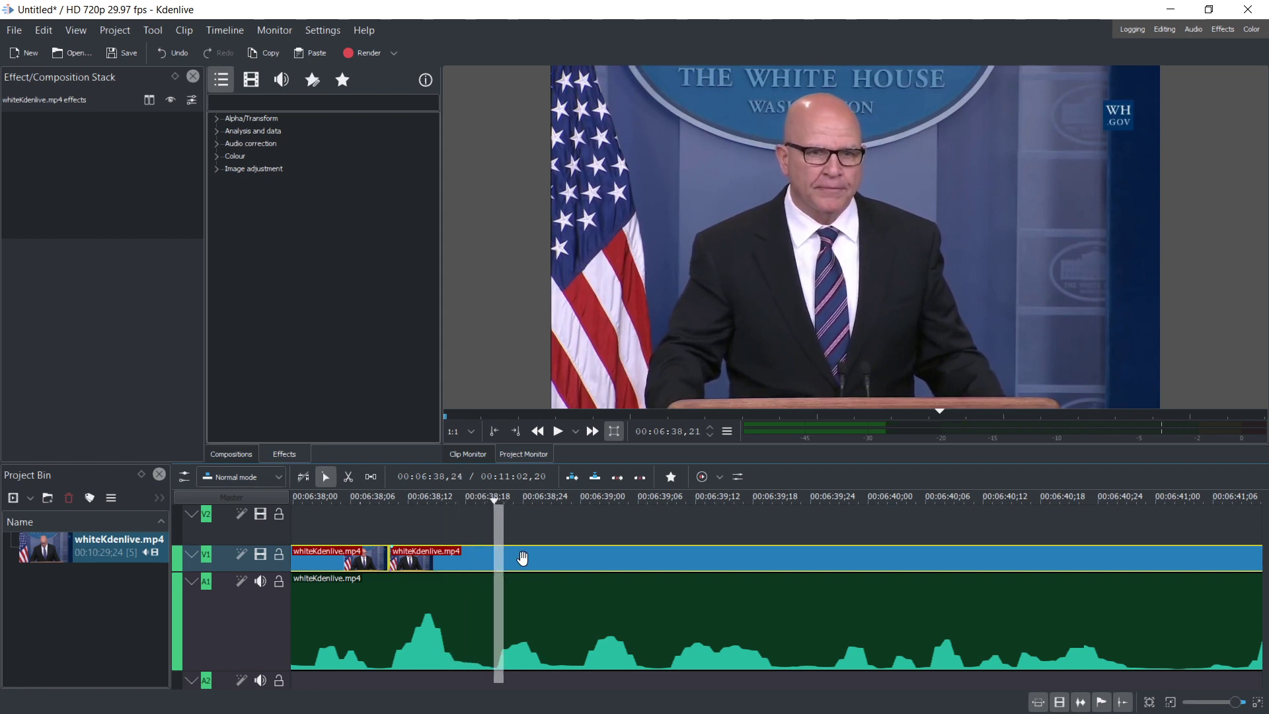
{"action": "left_click", "coordinate": [517, 559]}
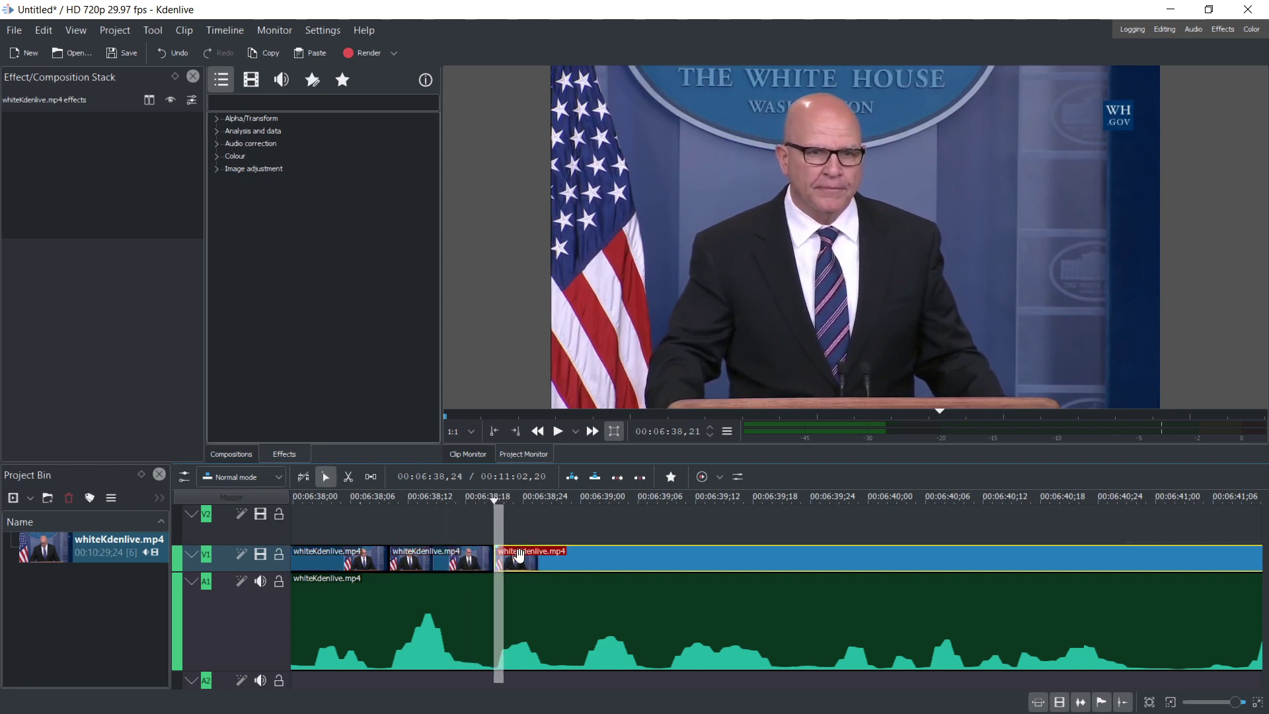
Step: Select all V1 video pieces and move them later, so the piece cut at 00:06:38,21 starts at the audio cut at 00:06:48,09
{"action": "scroll", "coordinate": [513, 552], "scroll_direction": "down", "scroll_amount": 4}
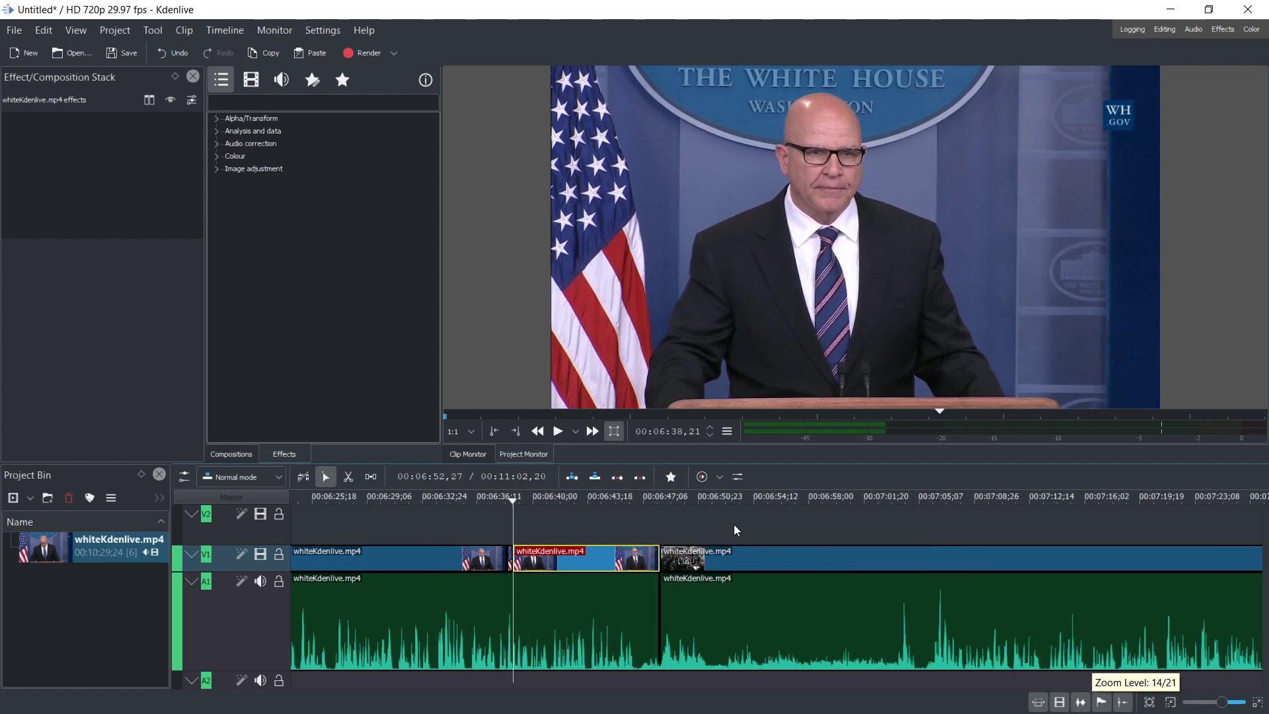
{"action": "left_click", "coordinate": [733, 524]}
{"action": "left_click", "coordinate": [613, 517]}
{"action": "left_click_drag", "start_coordinate": [703, 527], "coordinate": [476, 560]}
{"action": "left_click_drag", "start_coordinate": [555, 559], "coordinate": [699, 560]}
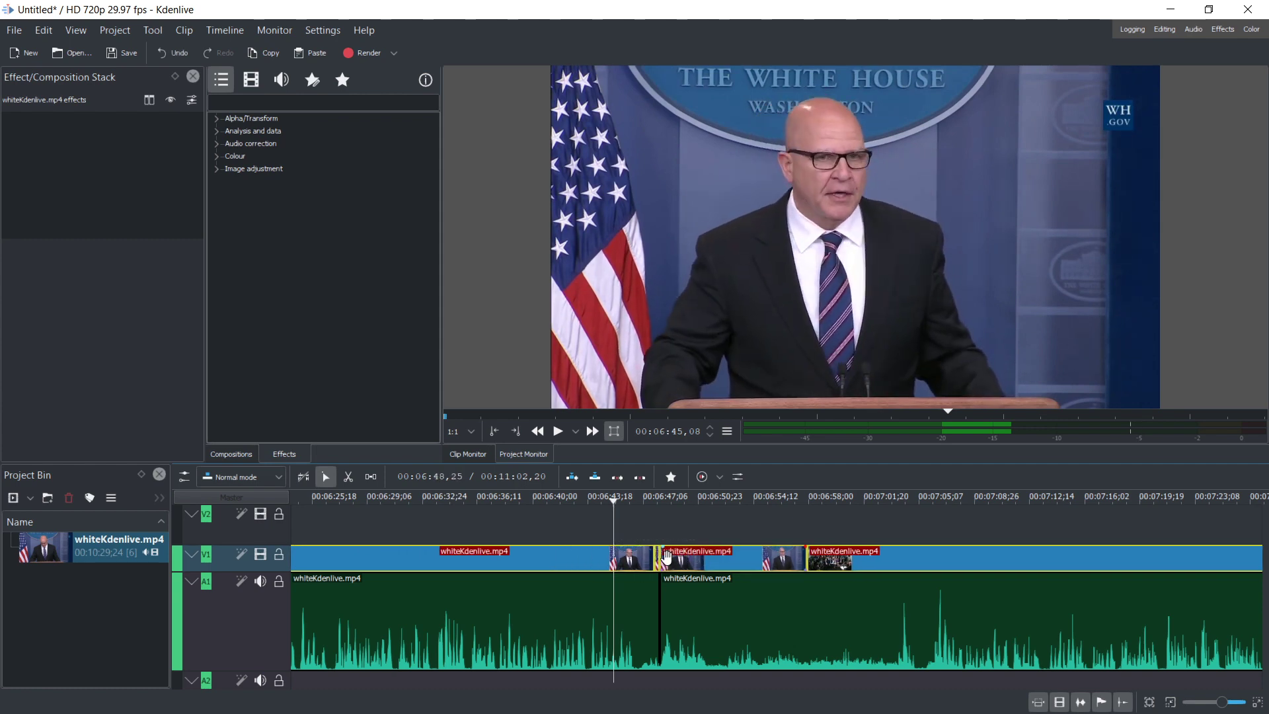
Step: Play the passage around 00:06:47 in close view and compare it with the latest V1 edits undone and redone
{"action": "scroll", "coordinate": [612, 538], "scroll_direction": "up", "scroll_amount": 1}
{"action": "scroll", "coordinate": [621, 537], "scroll_direction": "up", "scroll_amount": 1}
{"action": "key", "text": "space"}
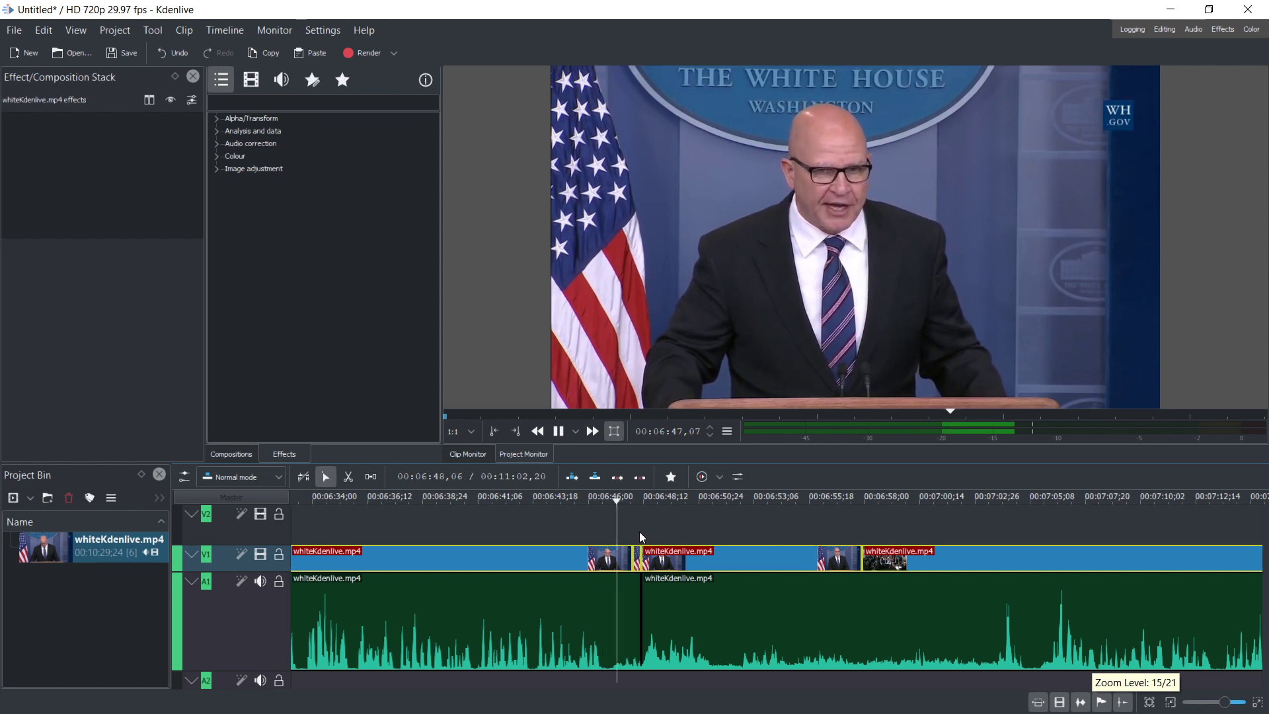
{"action": "key", "text": "space"}
{"action": "scroll", "coordinate": [612, 530], "scroll_direction": "up", "scroll_amount": 3}
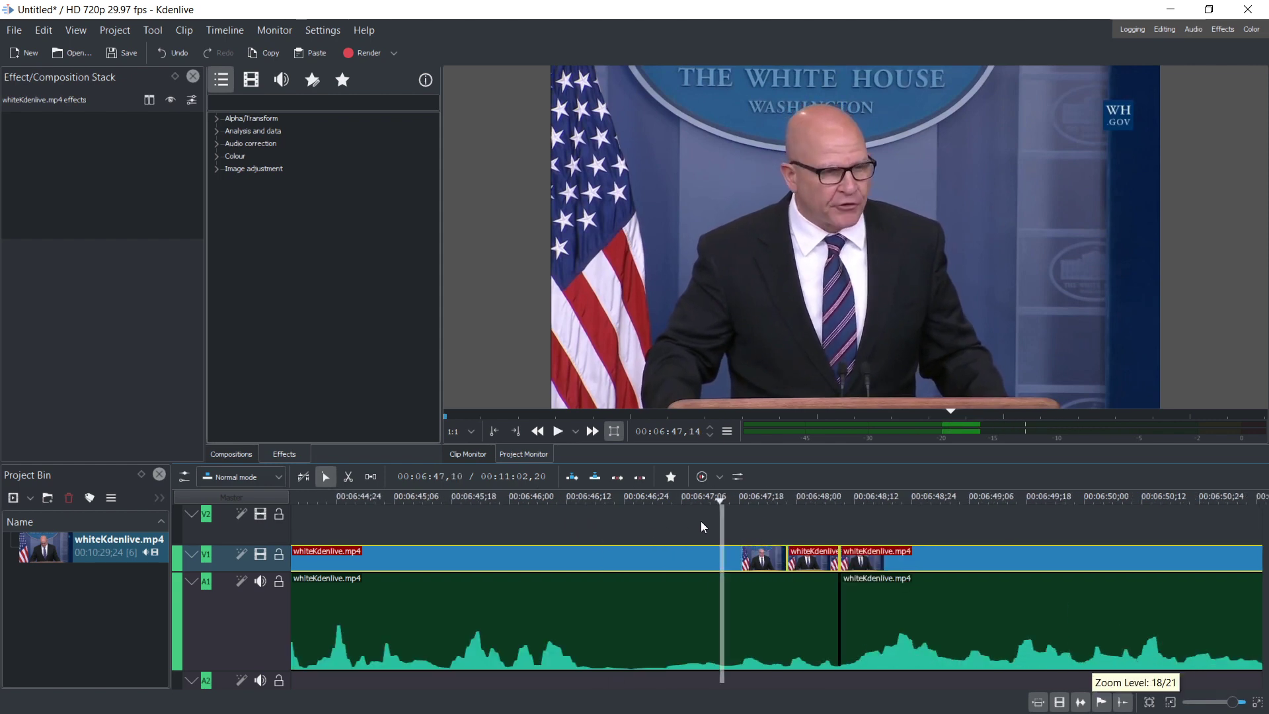
{"action": "key", "text": "ctrl+z"}
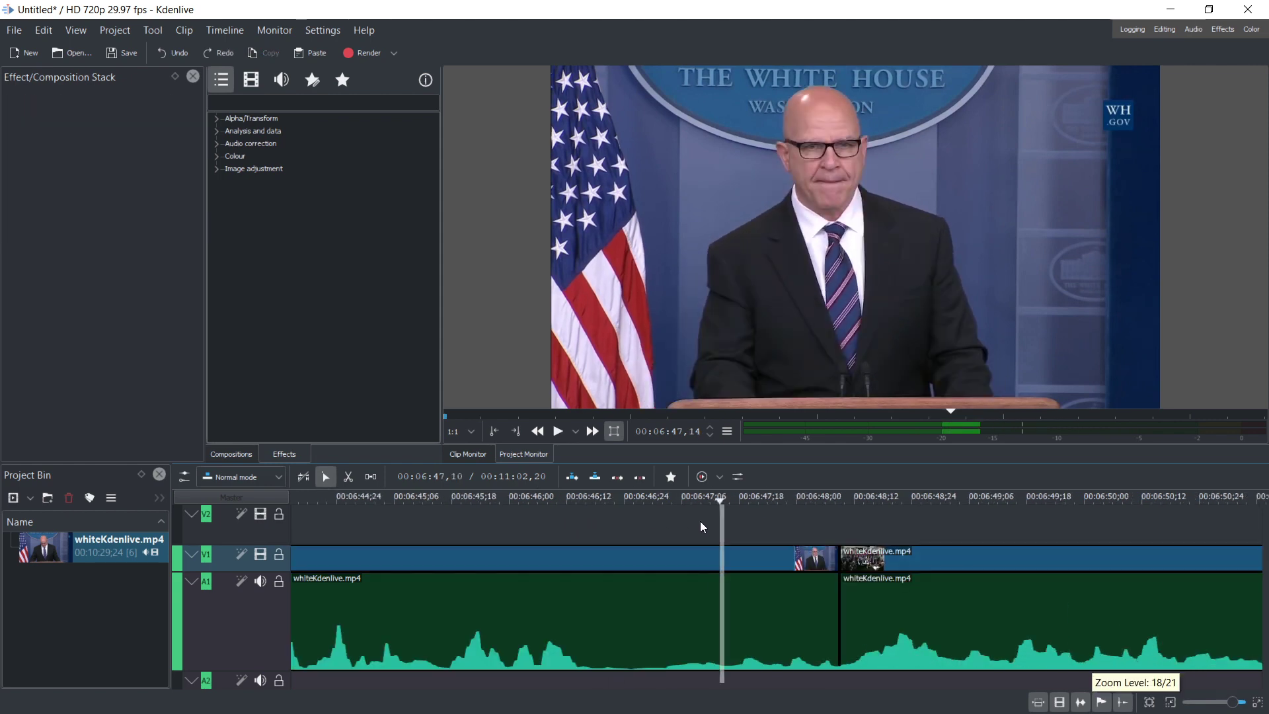
{"action": "key", "text": "ctrl+shift+z"}
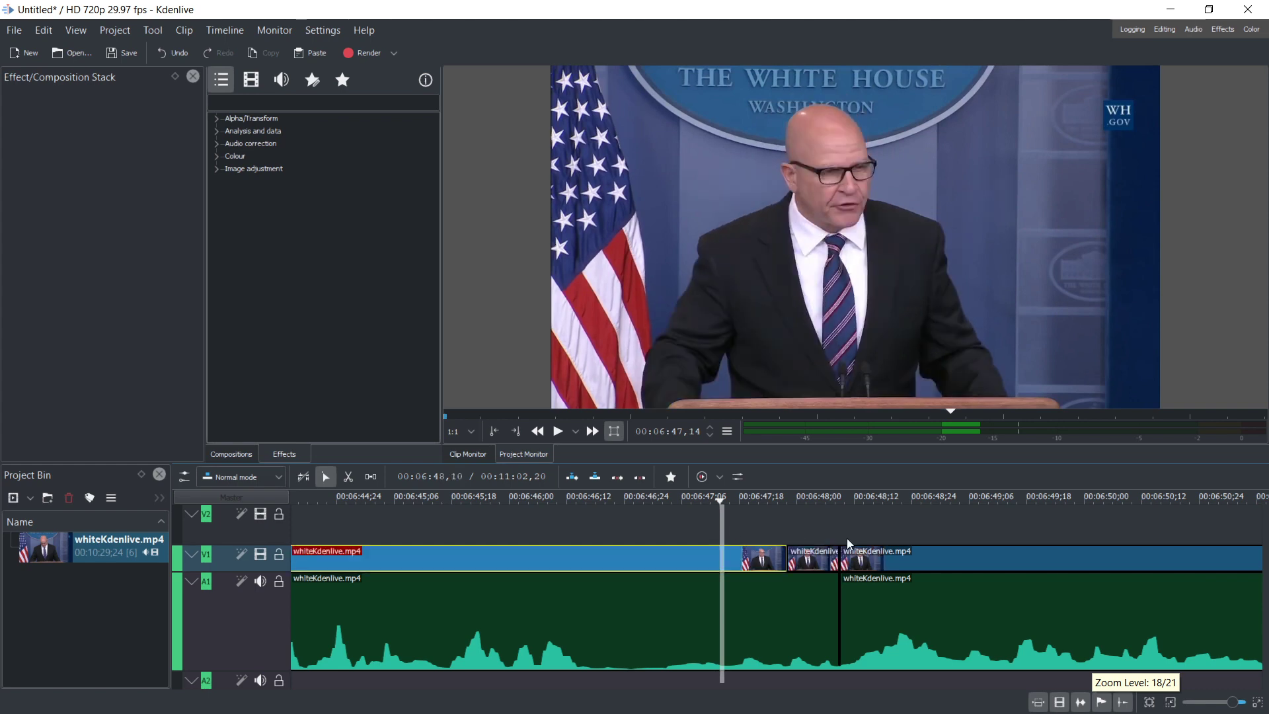
Step: Split the A1 audio at 00:06:46,15, right after the last waveform peak before the pause
{"action": "scroll", "coordinate": [847, 540], "scroll_direction": "down", "scroll_amount": 2}
{"action": "left_click", "coordinate": [779, 495]}
{"action": "scroll", "coordinate": [766, 623], "scroll_direction": "up", "scroll_amount": 5}
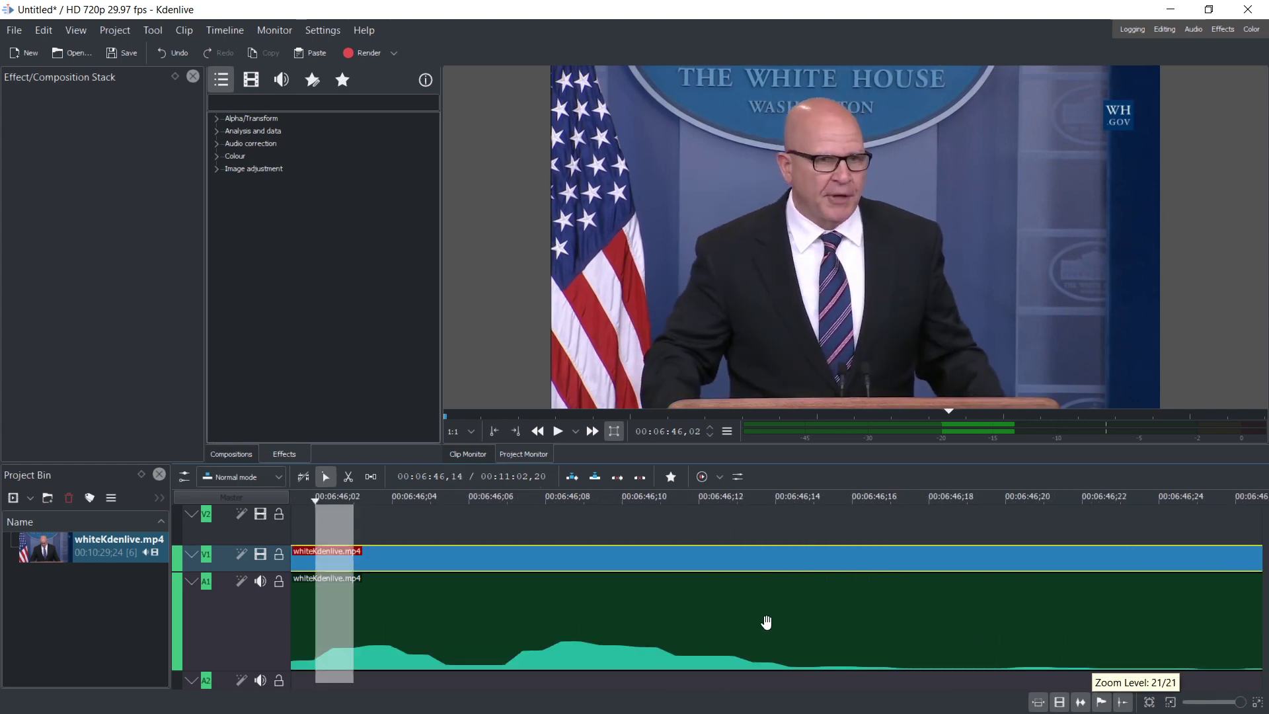
{"action": "scroll", "coordinate": [766, 618], "scroll_direction": "down", "scroll_amount": 1}
{"action": "left_click_drag", "start_coordinate": [697, 507], "coordinate": [797, 502]}
{"action": "left_click", "coordinate": [808, 607]}
{"action": "key", "text": "shift+r"}
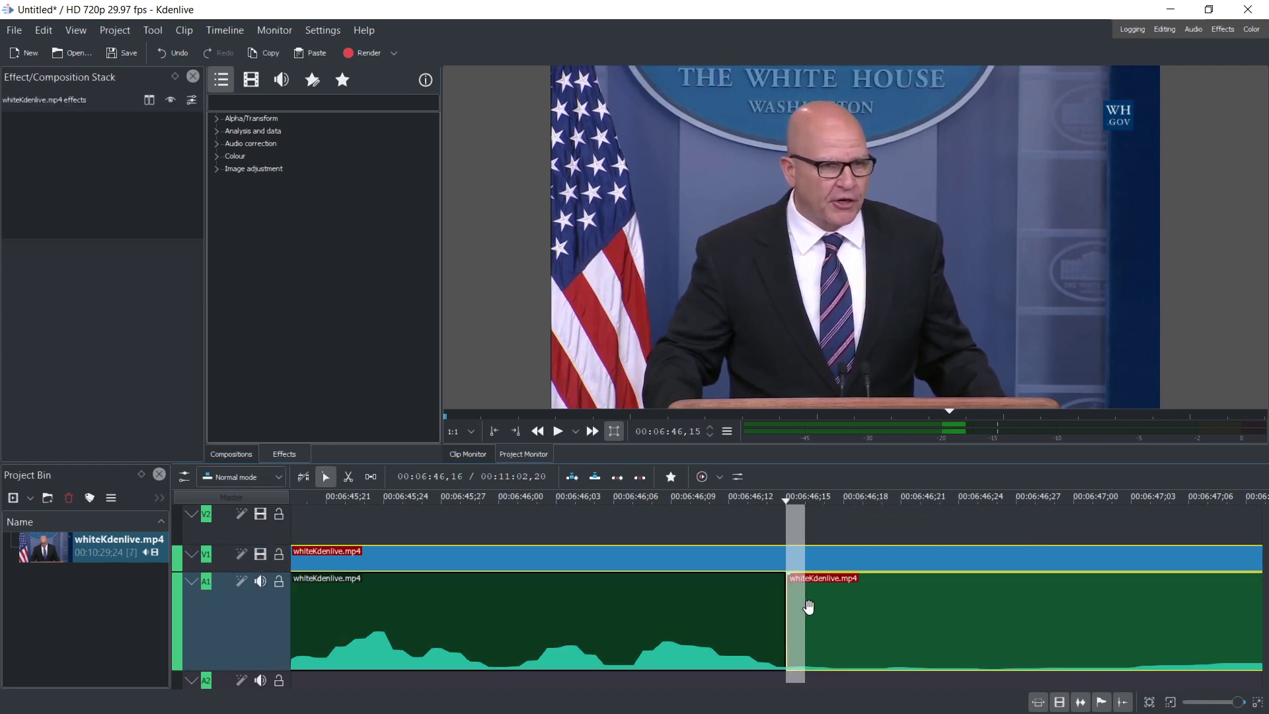
Step: Select all V1 video pieces, move them earlier so the short middle piece starts at the A1 cut at 00:06:46,15, and play across it
{"action": "scroll", "coordinate": [692, 596], "scroll_direction": "down", "scroll_amount": 4}
{"action": "left_click_drag", "start_coordinate": [1018, 523], "coordinate": [650, 554]}
{"action": "left_click_drag", "start_coordinate": [803, 560], "coordinate": [683, 563]}
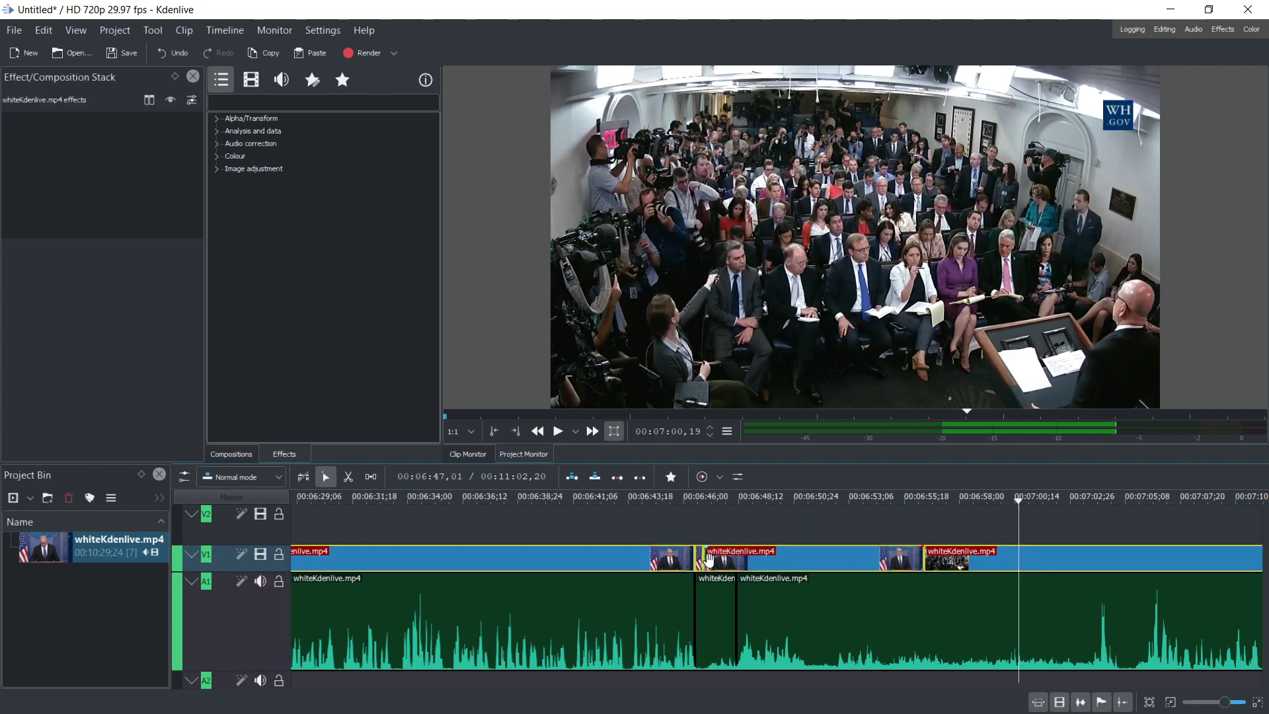
{"action": "left_click", "coordinate": [658, 501]}
{"action": "key", "text": "space"}
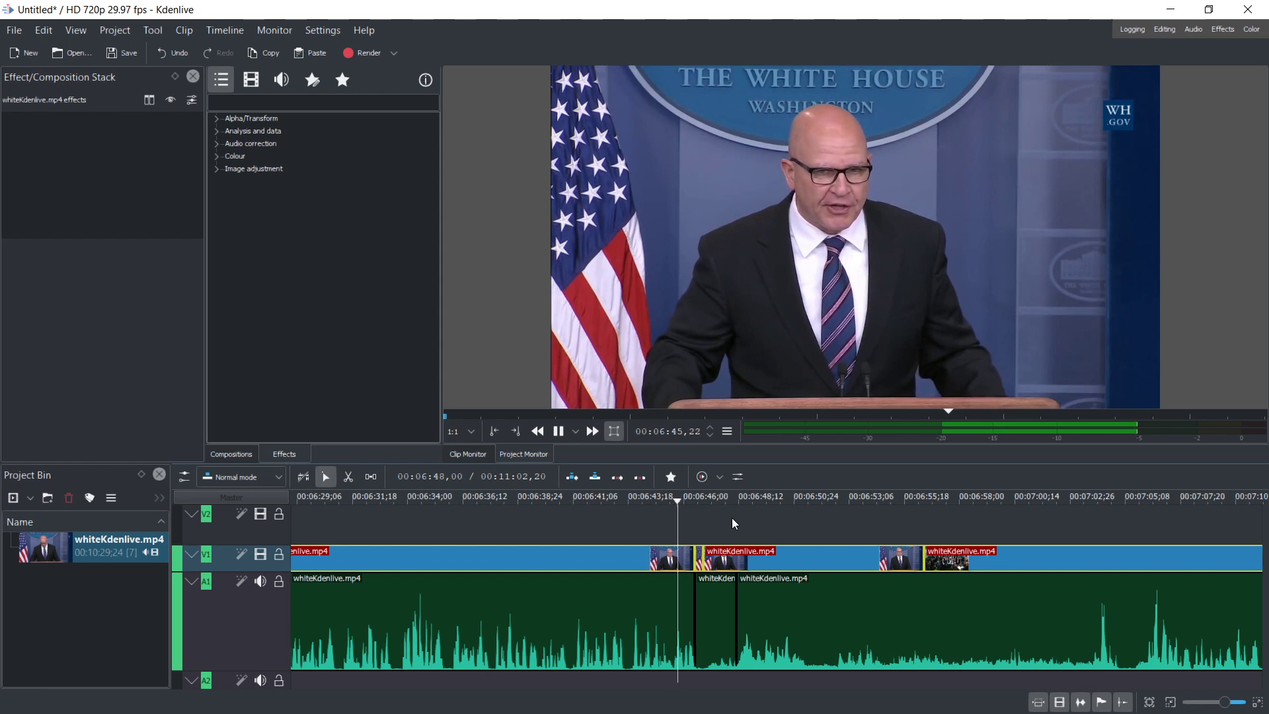
{"action": "key", "text": "space"}
Step: Move the V1 pieces slightly earlier so the piece following the short one starts at the A1 cut at 00:06:46,15, and play the result
{"action": "scroll", "coordinate": [741, 542], "scroll_direction": "up", "scroll_amount": 3}
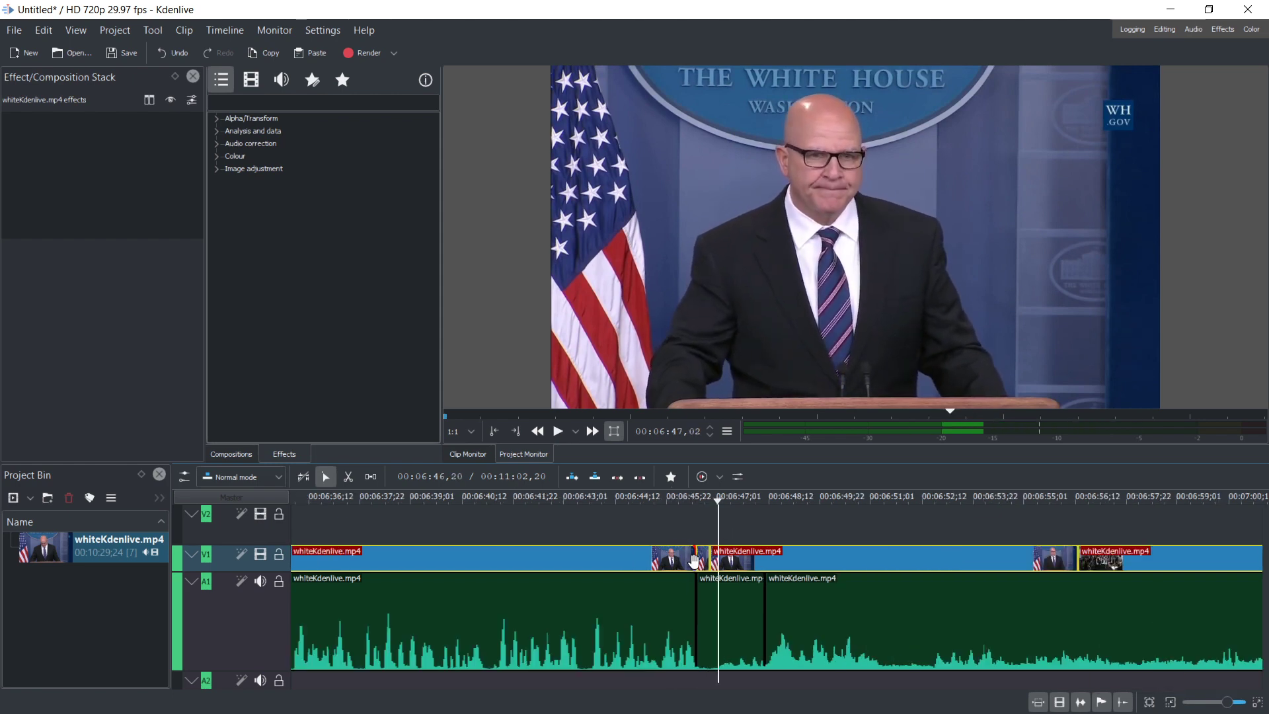
{"action": "scroll", "coordinate": [763, 559], "scroll_direction": "down", "scroll_amount": 5}
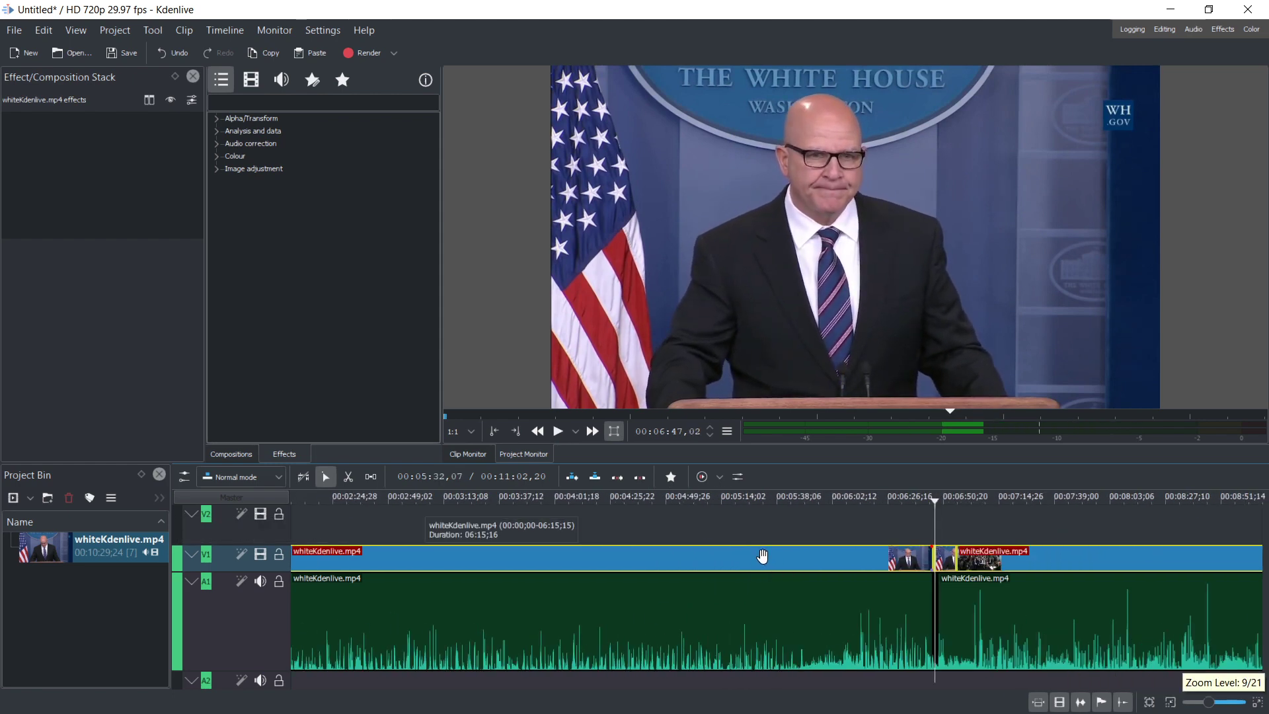
{"action": "scroll", "coordinate": [853, 563], "scroll_direction": "up", "scroll_amount": 1}
{"action": "scroll", "coordinate": [777, 558], "scroll_direction": "up", "scroll_amount": 5}
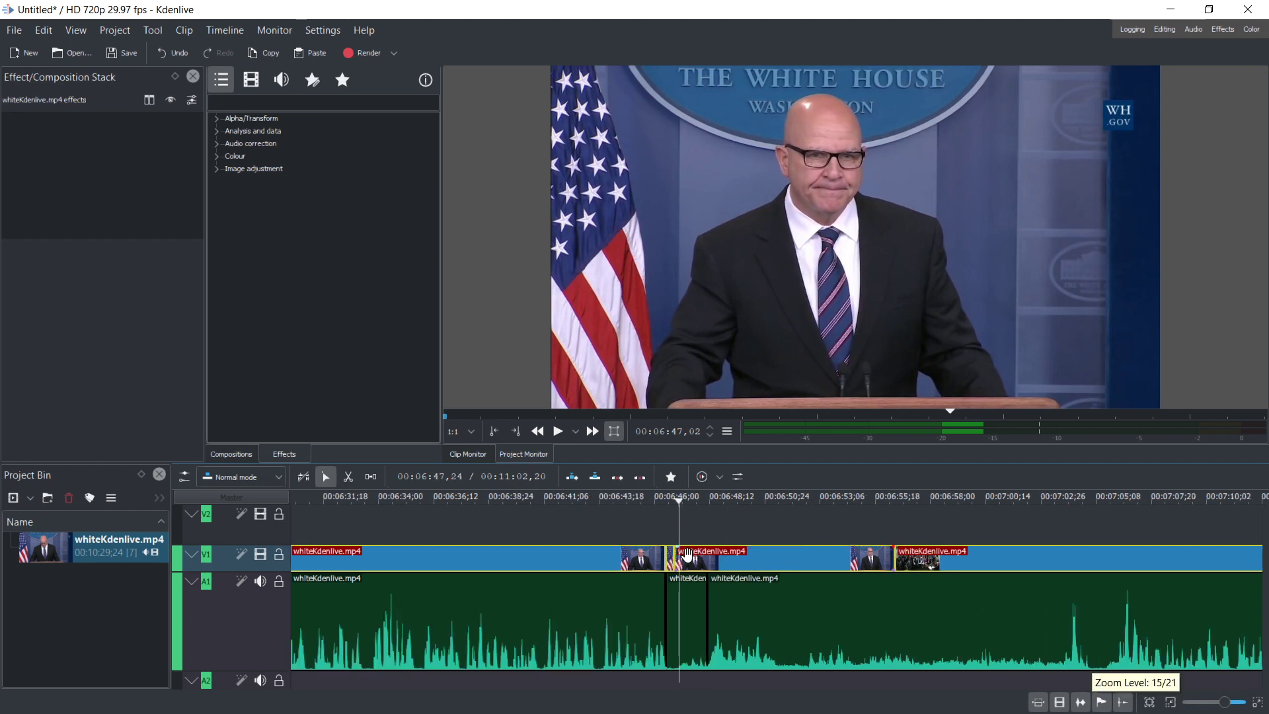
{"action": "left_click_drag", "start_coordinate": [806, 560], "coordinate": [760, 552]}
{"action": "left_click", "coordinate": [530, 499]}
{"action": "key", "text": "space"}
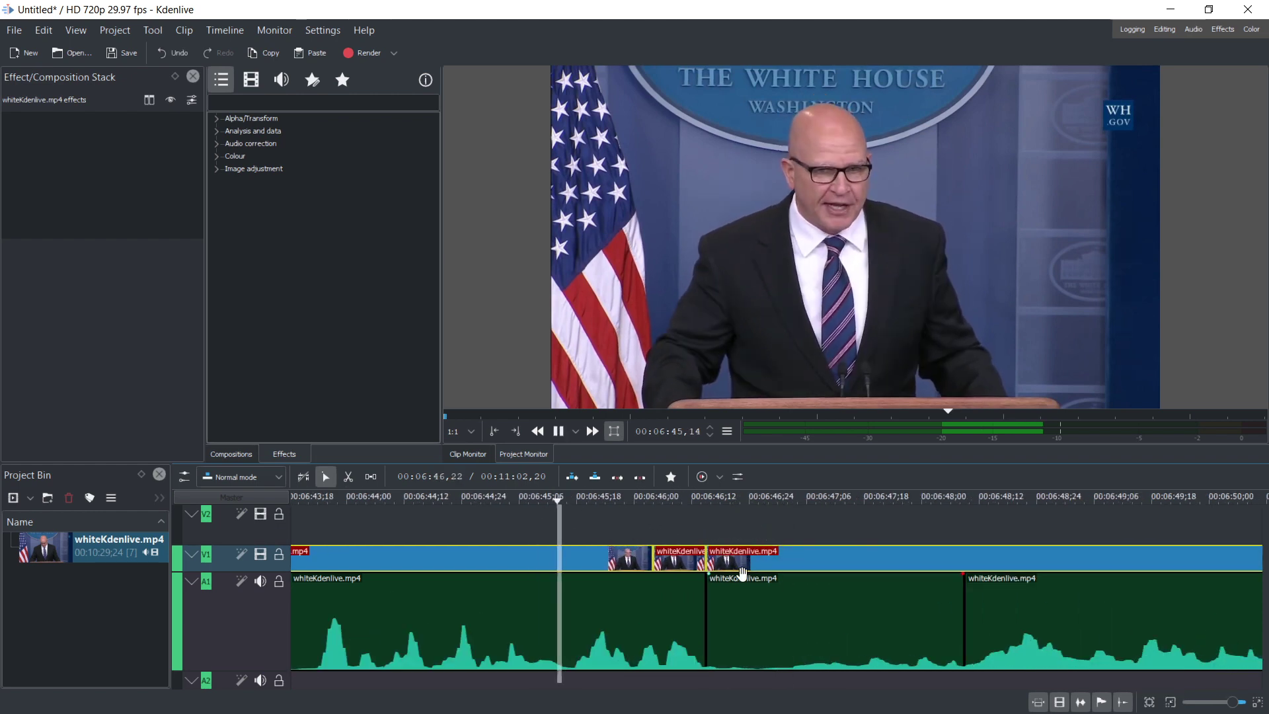
{"action": "key", "text": "space"}
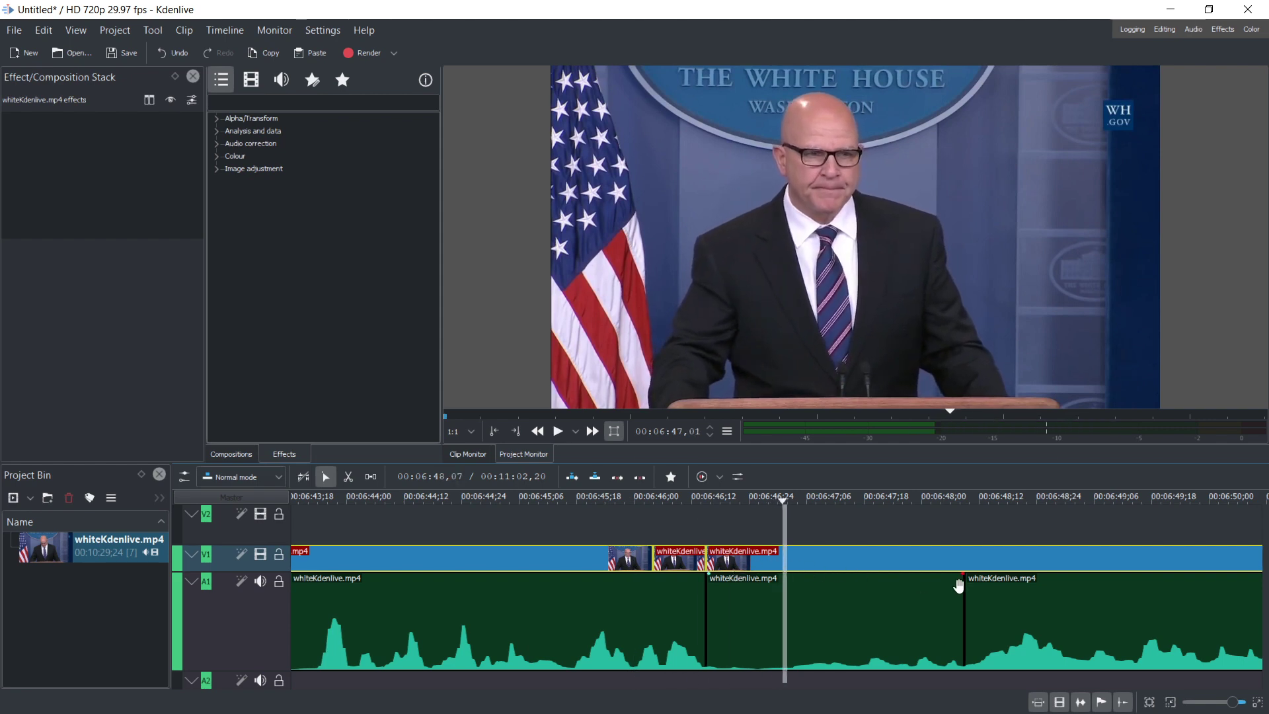
Step: Delete the short V1 piece and the V1 piece following it, keeping the long first piece
{"action": "scroll", "coordinate": [875, 569], "scroll_direction": "down", "scroll_amount": 3}
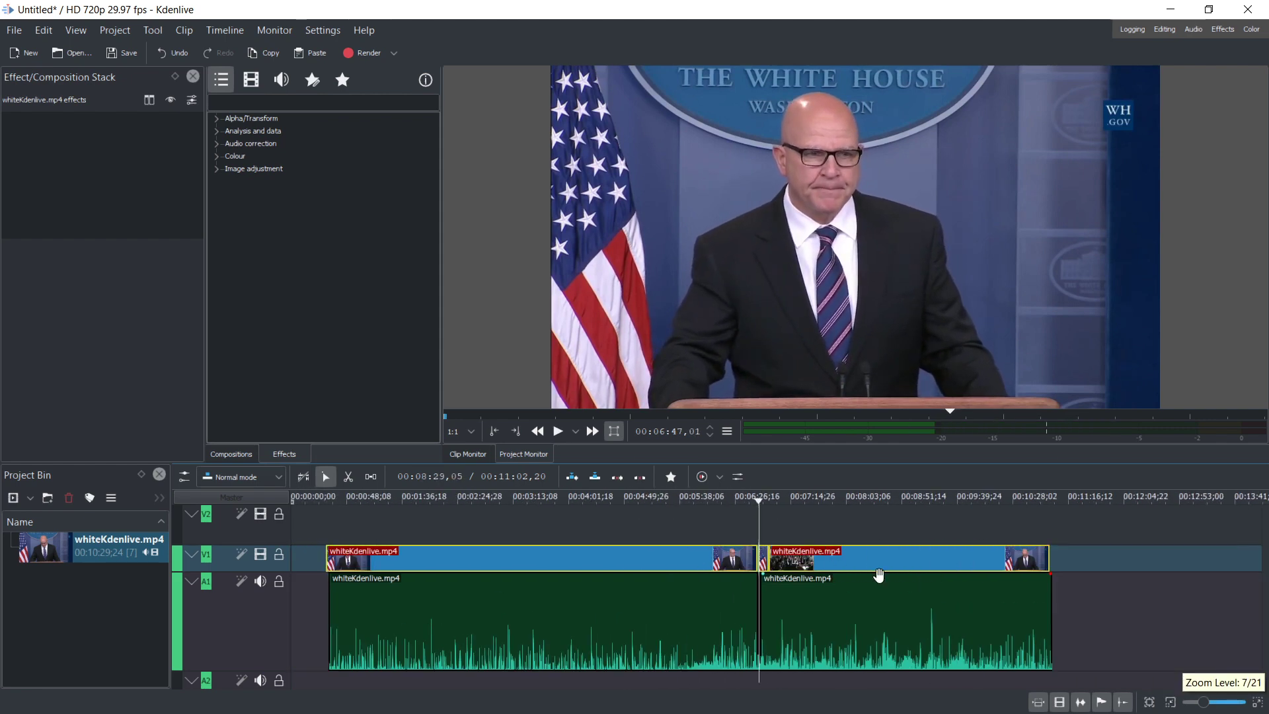
{"action": "scroll", "coordinate": [477, 561], "scroll_direction": "up", "scroll_amount": 3}
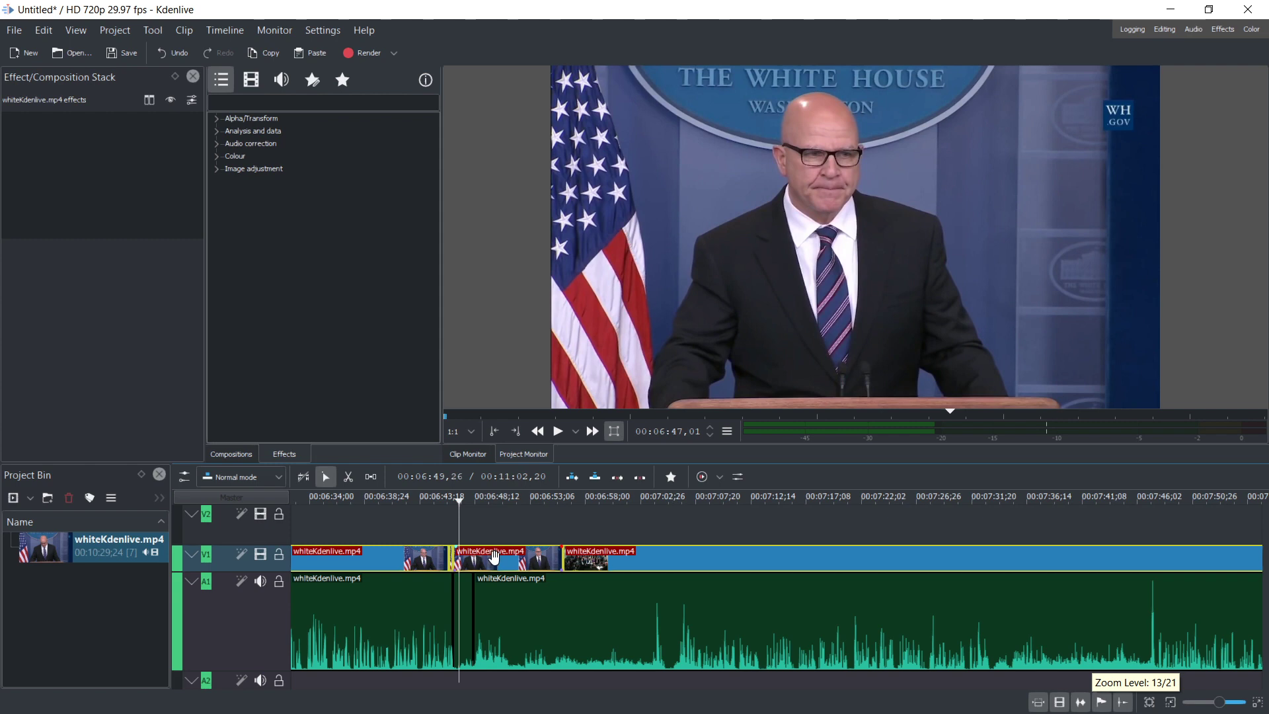
{"action": "scroll", "coordinate": [491, 549], "scroll_direction": "up", "scroll_amount": 2}
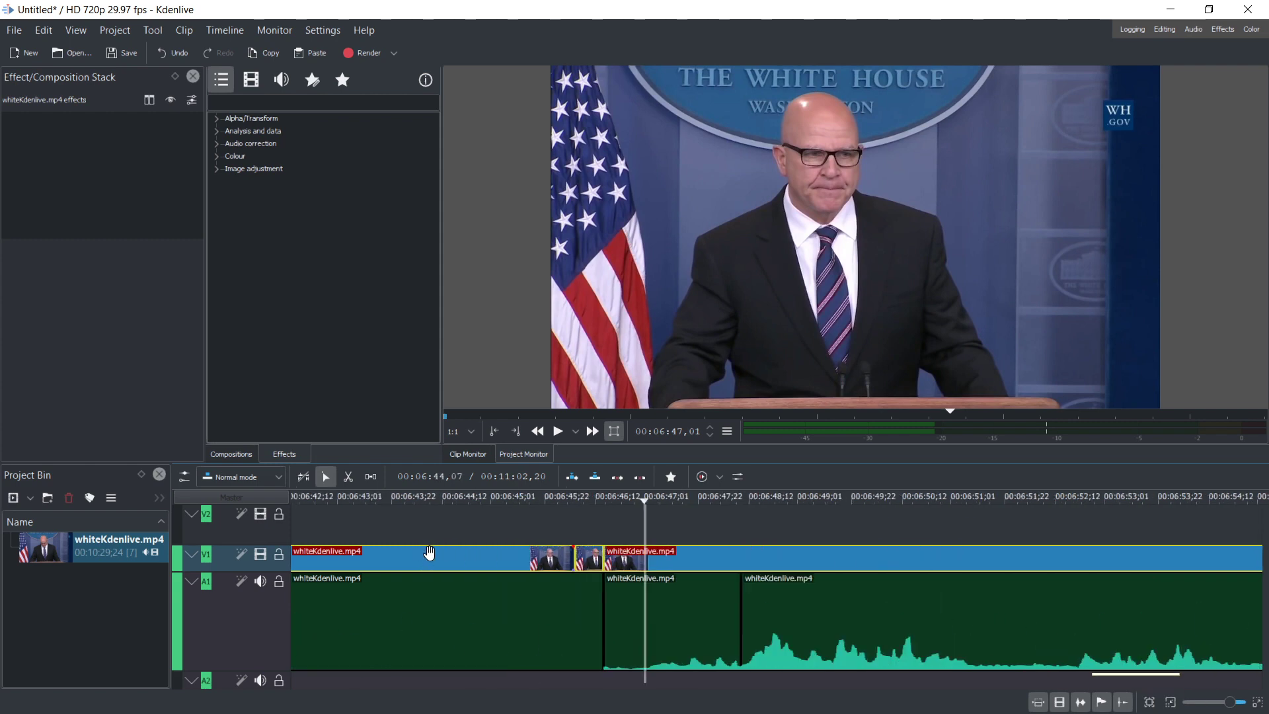
{"action": "left_click", "coordinate": [581, 546]}
{"action": "right_click", "coordinate": [574, 554]}
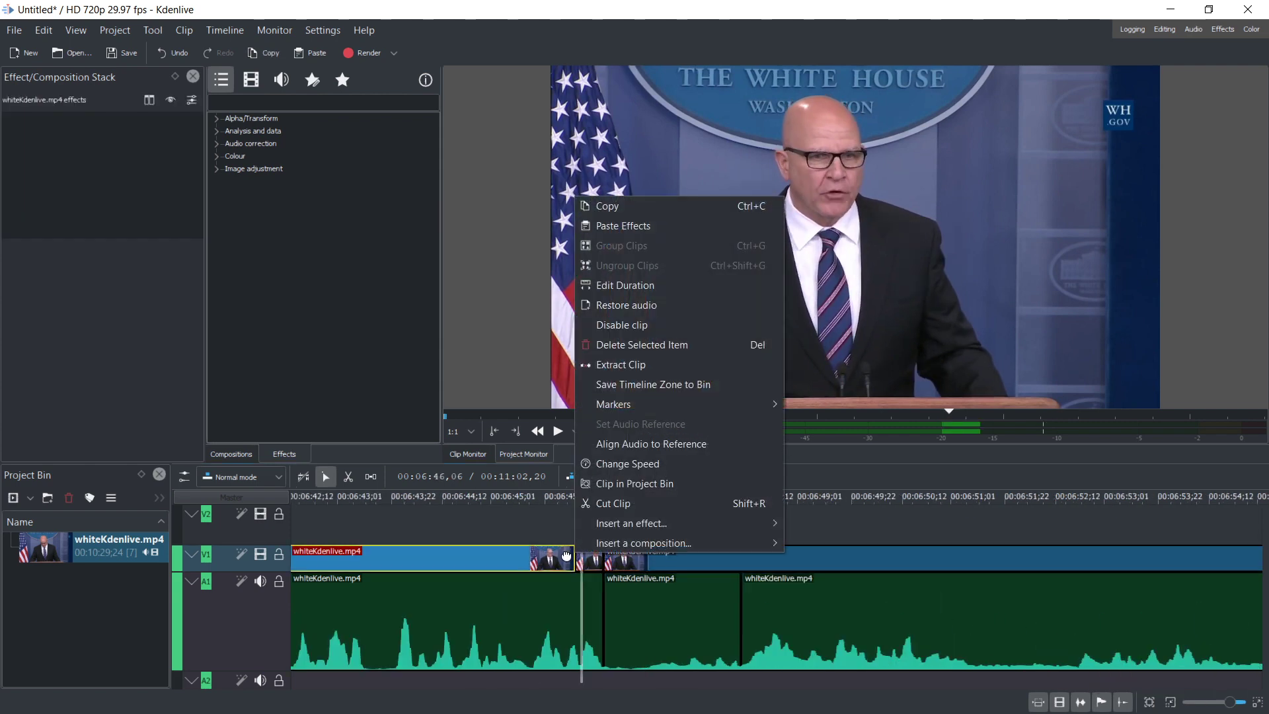
{"action": "left_click", "coordinate": [556, 559]}
{"action": "left_click", "coordinate": [587, 551]}
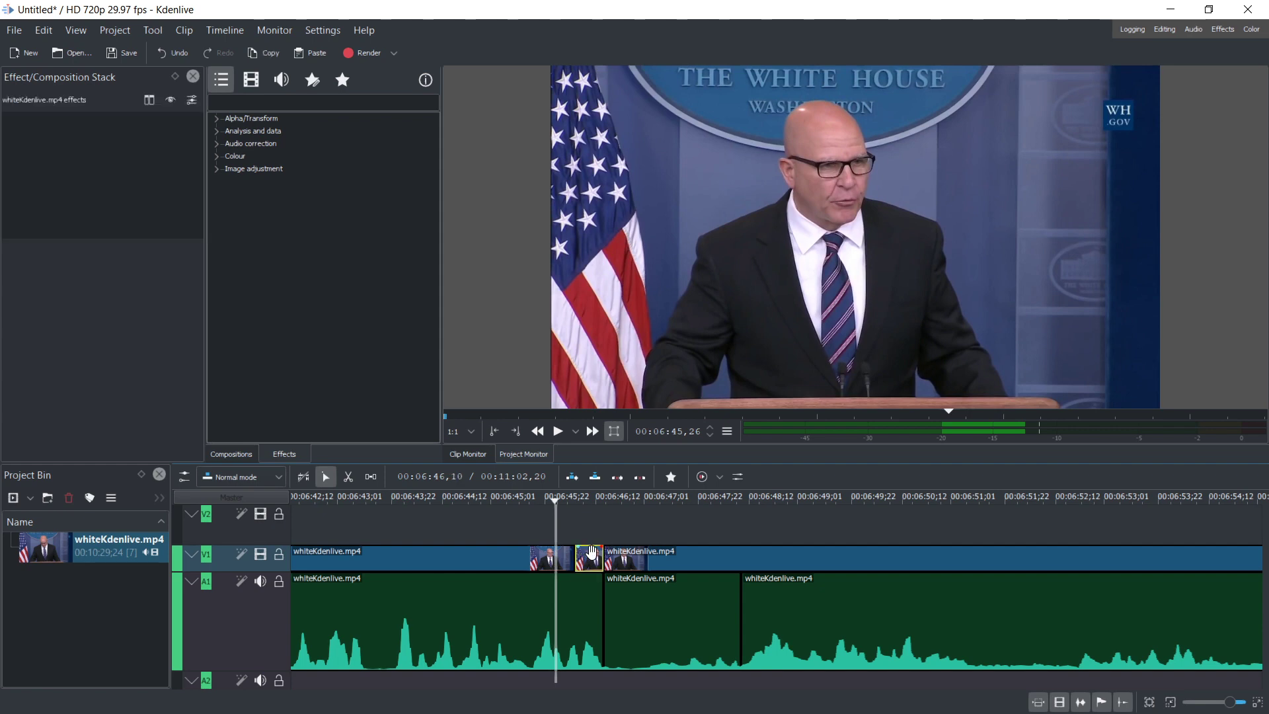
{"action": "key", "text": "Delete"}
{"action": "left_click", "coordinate": [621, 559]}
{"action": "key", "text": "Delete"}
Step: Delete both A1 audio pieces after 00:06:46,15 and the last remaining V1 piece after the gap
{"action": "left_click", "coordinate": [674, 597]}
{"action": "key", "text": "Delete"}
{"action": "left_click", "coordinate": [788, 598]}
{"action": "key", "text": "Delete"}
{"action": "scroll", "coordinate": [601, 566], "scroll_direction": "down", "scroll_amount": 3}
{"action": "left_click", "coordinate": [664, 557]}
{"action": "left_click", "coordinate": [746, 558]}
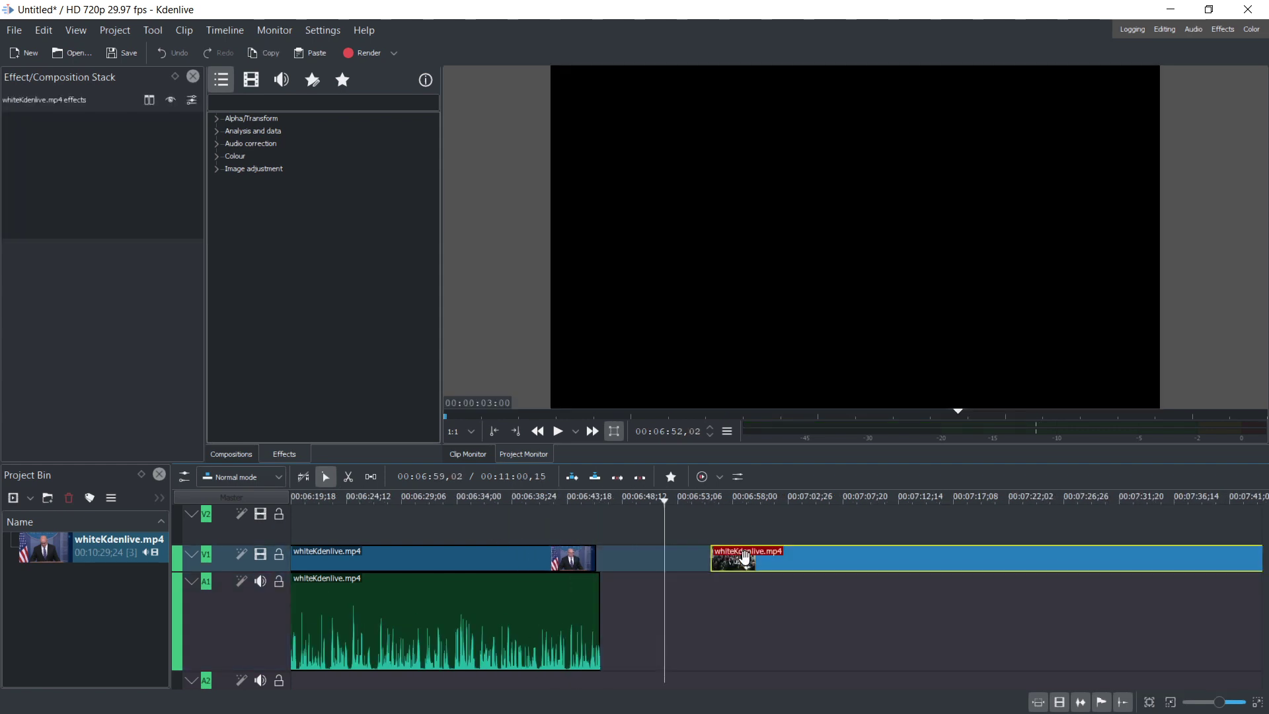
{"action": "key", "text": "Delete"}
Step: Extend the ends of the remaining A1 audio and V1 video back to the clip's full duration of 10:29;24
{"action": "left_click", "coordinate": [602, 557]}
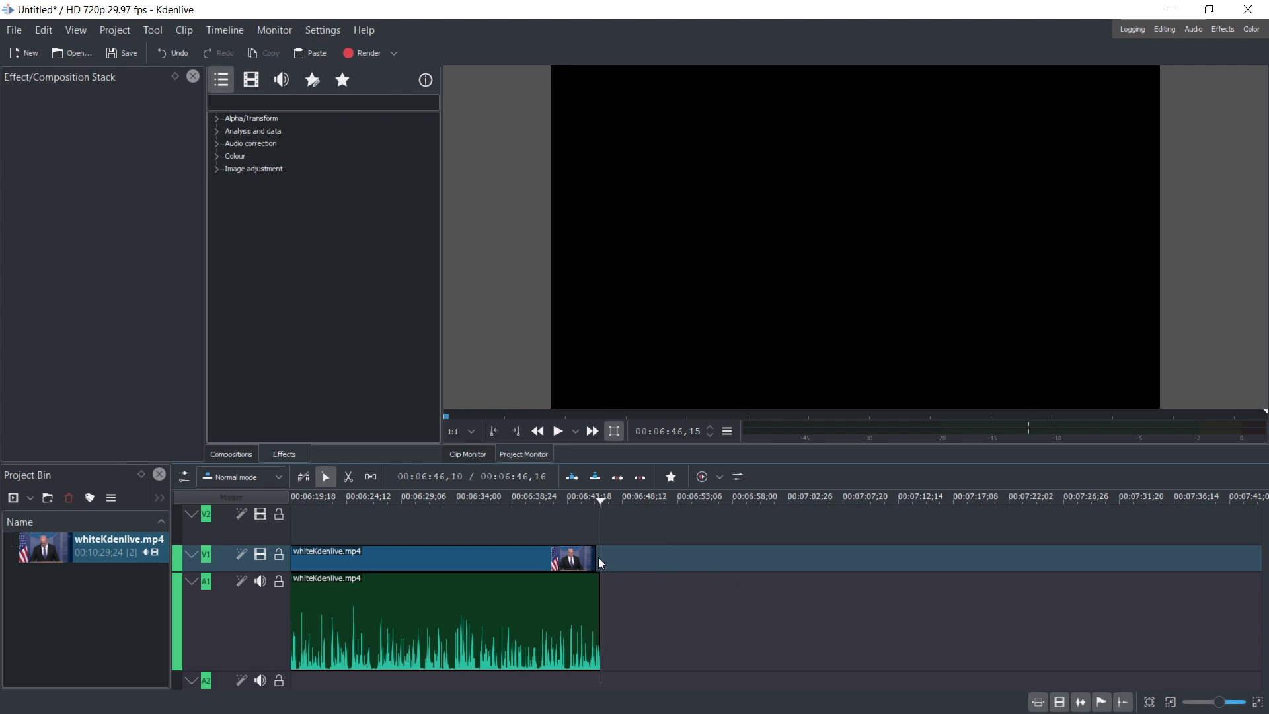
{"action": "scroll", "coordinate": [602, 606], "scroll_direction": "down", "scroll_amount": 5}
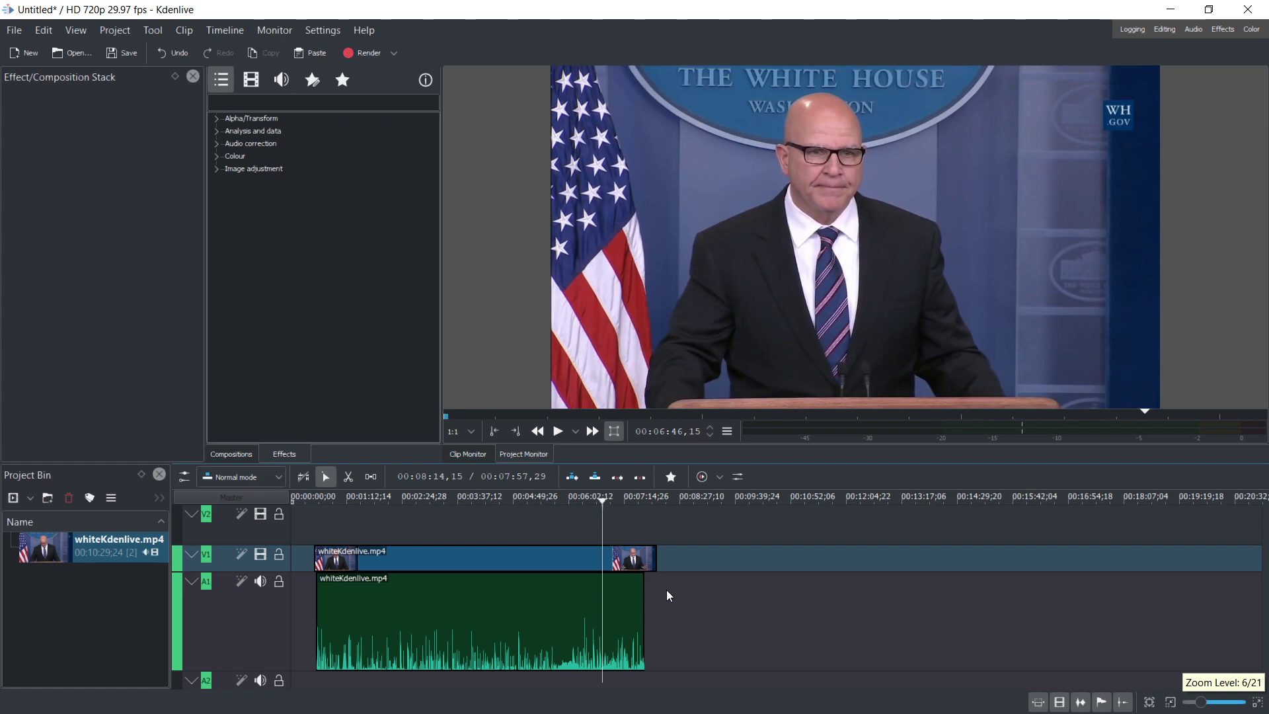
{"action": "left_click_drag", "start_coordinate": [643, 595], "coordinate": [798, 595]}
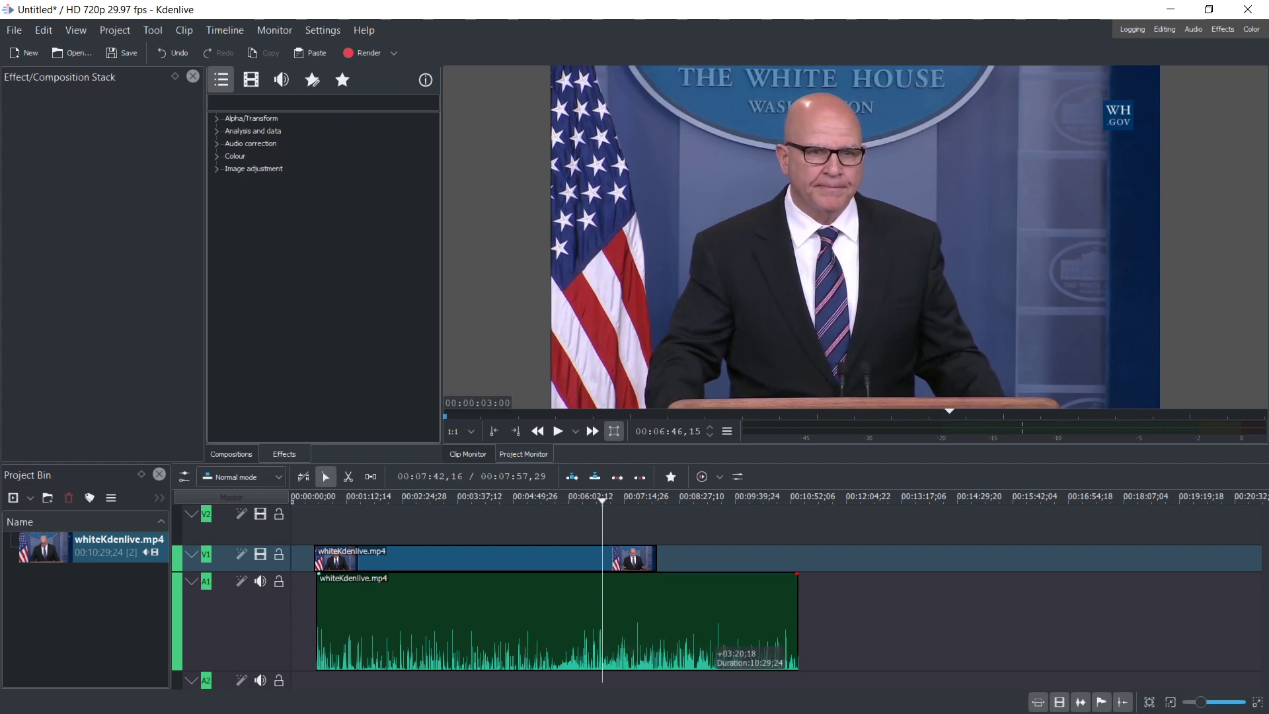
{"action": "left_click_drag", "start_coordinate": [650, 557], "coordinate": [796, 558]}
Step: Play from about 00:02:45 and around 00:02:55, comparing the speaker's picture with the tall A1 peaks
{"action": "left_click", "coordinate": [397, 509]}
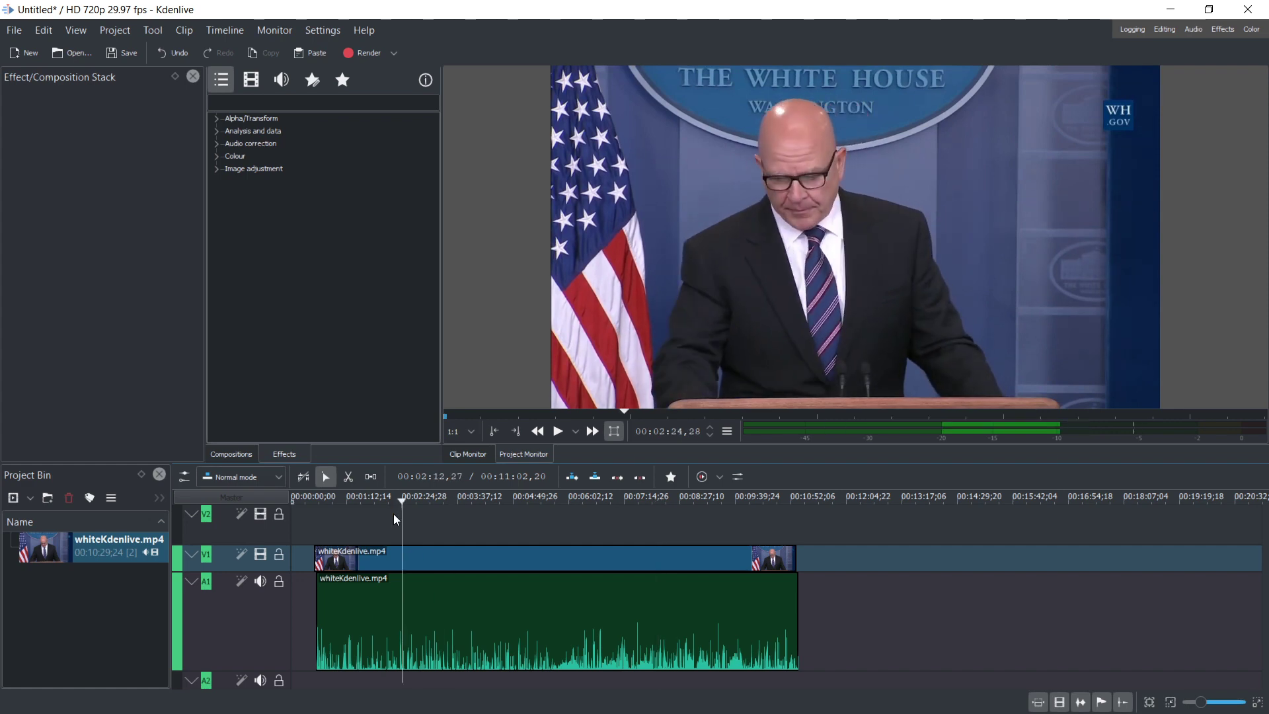
{"action": "scroll", "coordinate": [499, 567], "scroll_direction": "up", "scroll_amount": 5}
{"action": "scroll", "coordinate": [508, 569], "scroll_direction": "up", "scroll_amount": 3}
{"action": "left_click", "coordinate": [581, 507]}
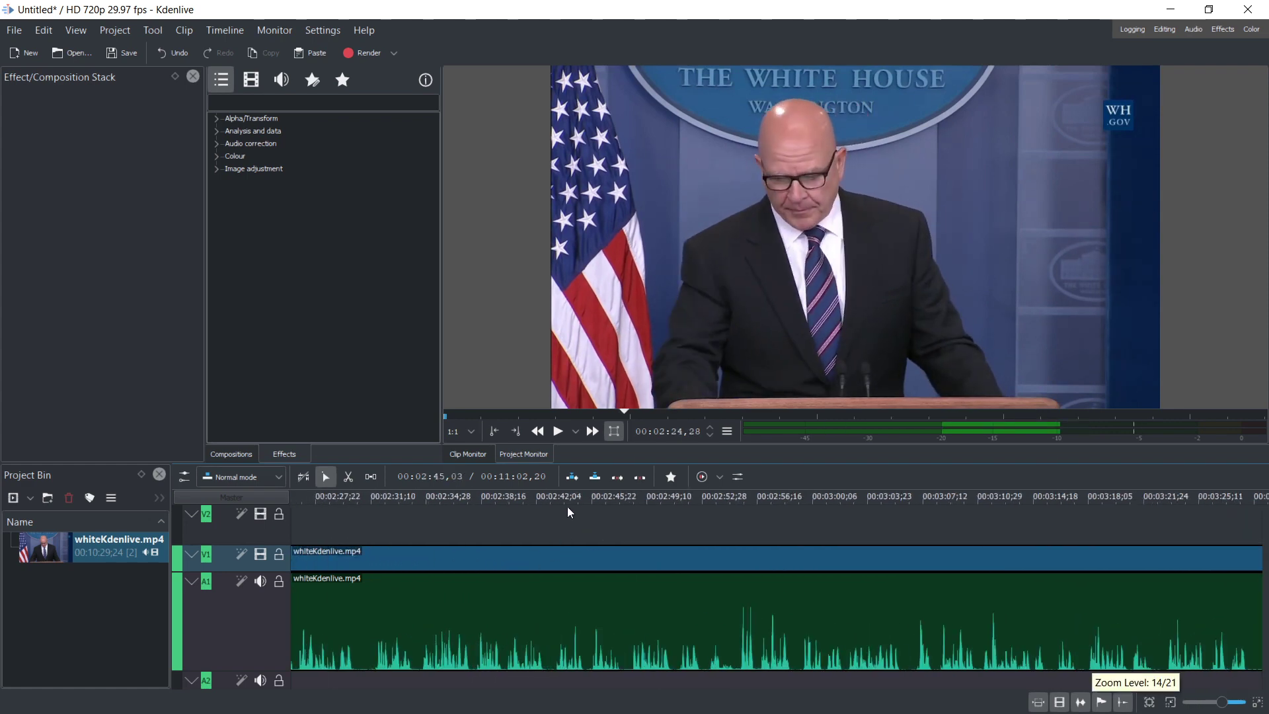
{"action": "key", "text": "space"}
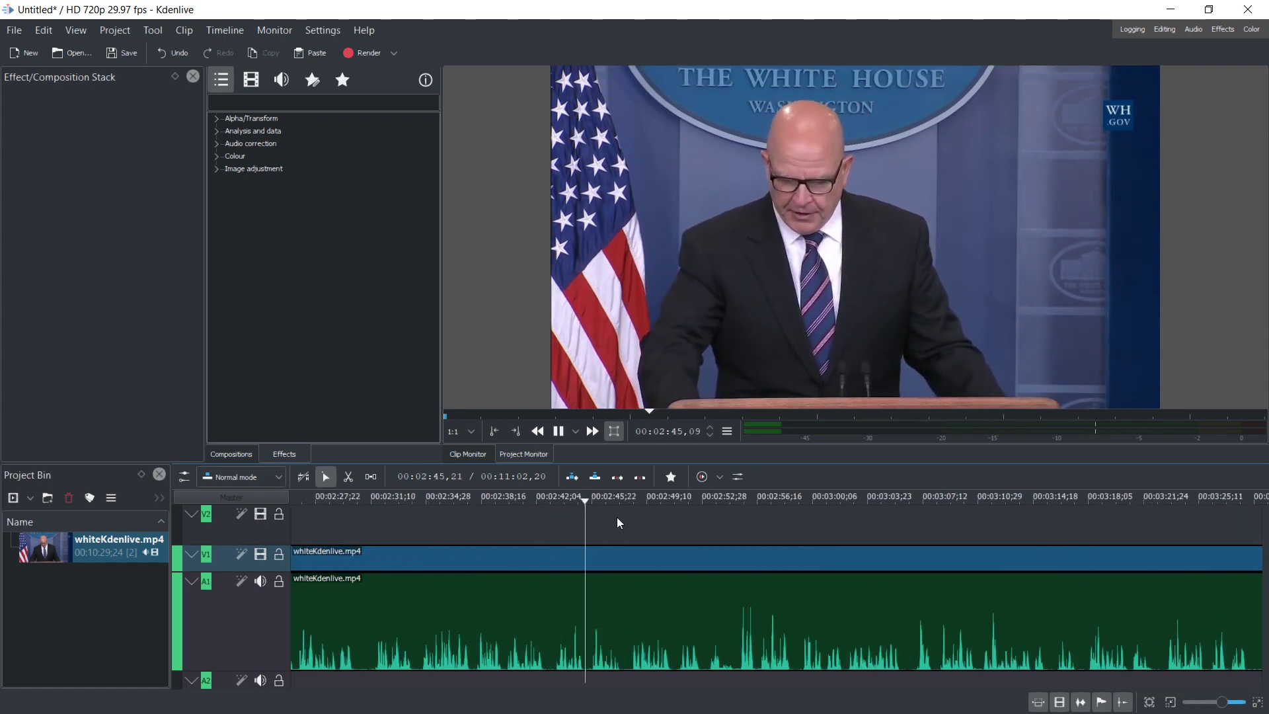
{"action": "left_click", "coordinate": [732, 502]}
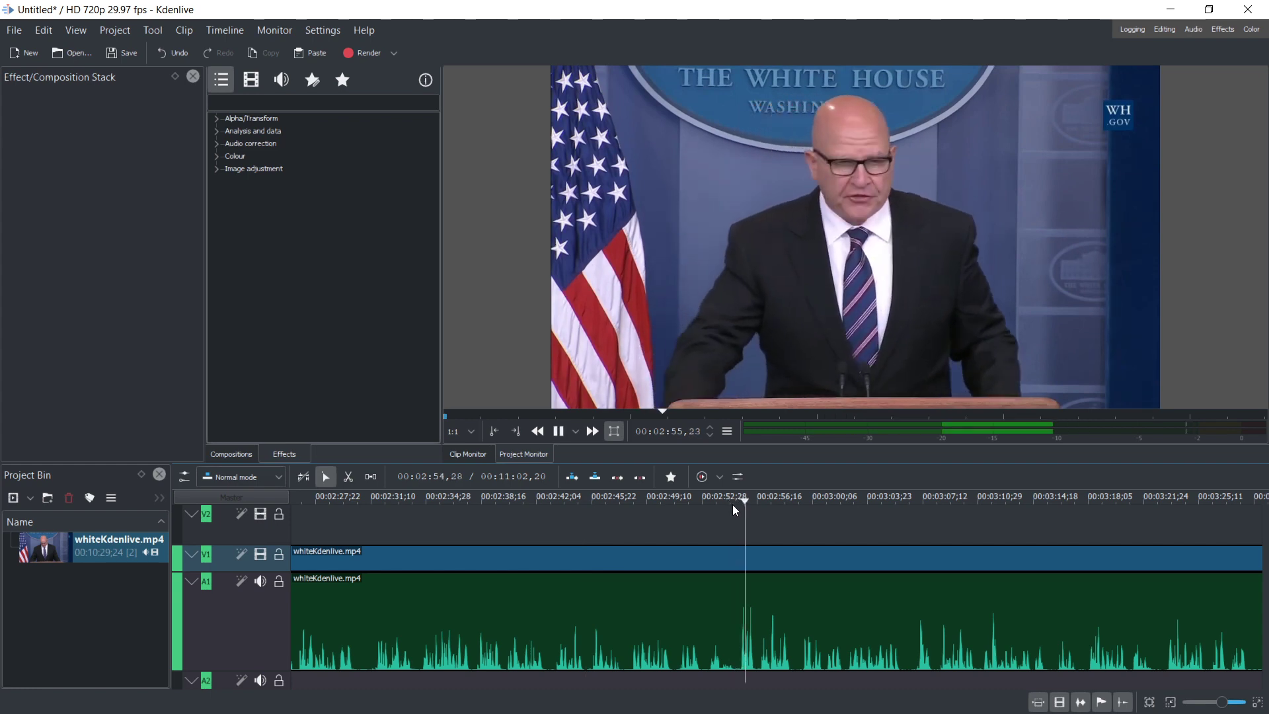
{"action": "left_click", "coordinate": [734, 505]}
{"action": "left_click", "coordinate": [724, 505]}
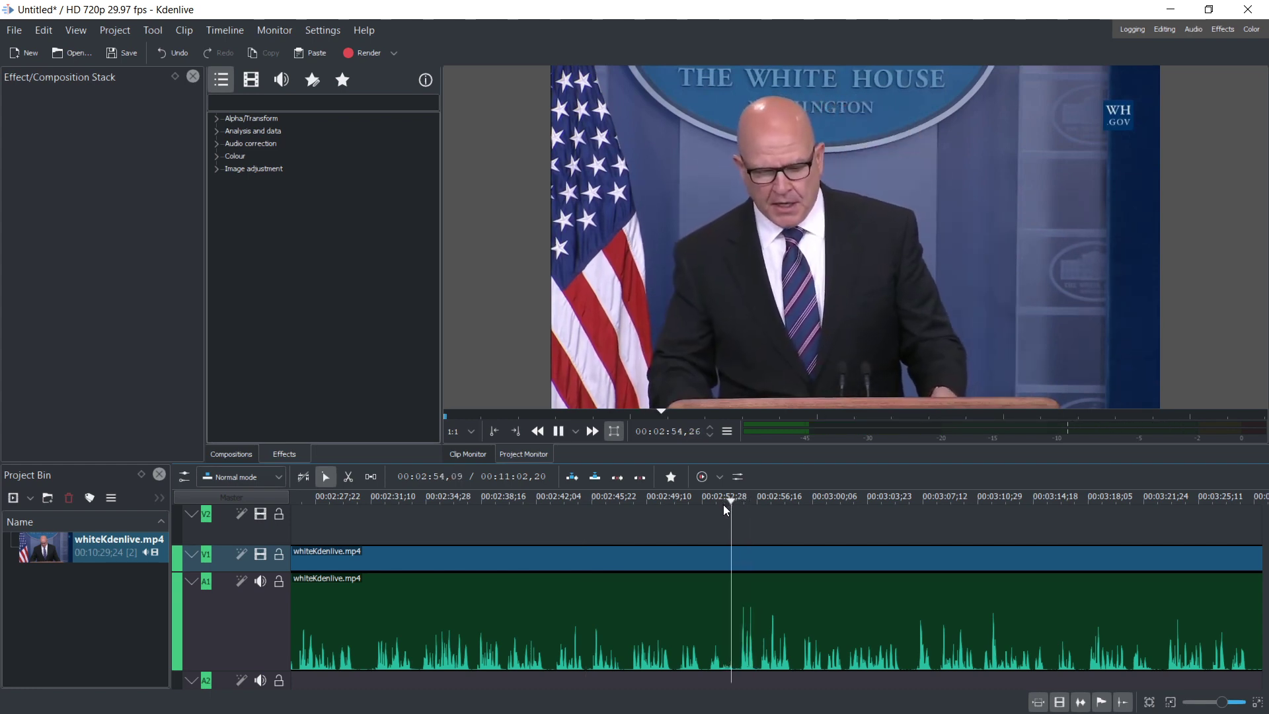
{"action": "key", "text": "space"}
Step: Move the V1 video about two frames later, matching the picture to the start of the A1 peaks near 00:02:55,14
{"action": "scroll", "coordinate": [749, 580], "scroll_direction": "up", "scroll_amount": 2}
{"action": "scroll", "coordinate": [750, 580], "scroll_direction": "up", "scroll_amount": 2}
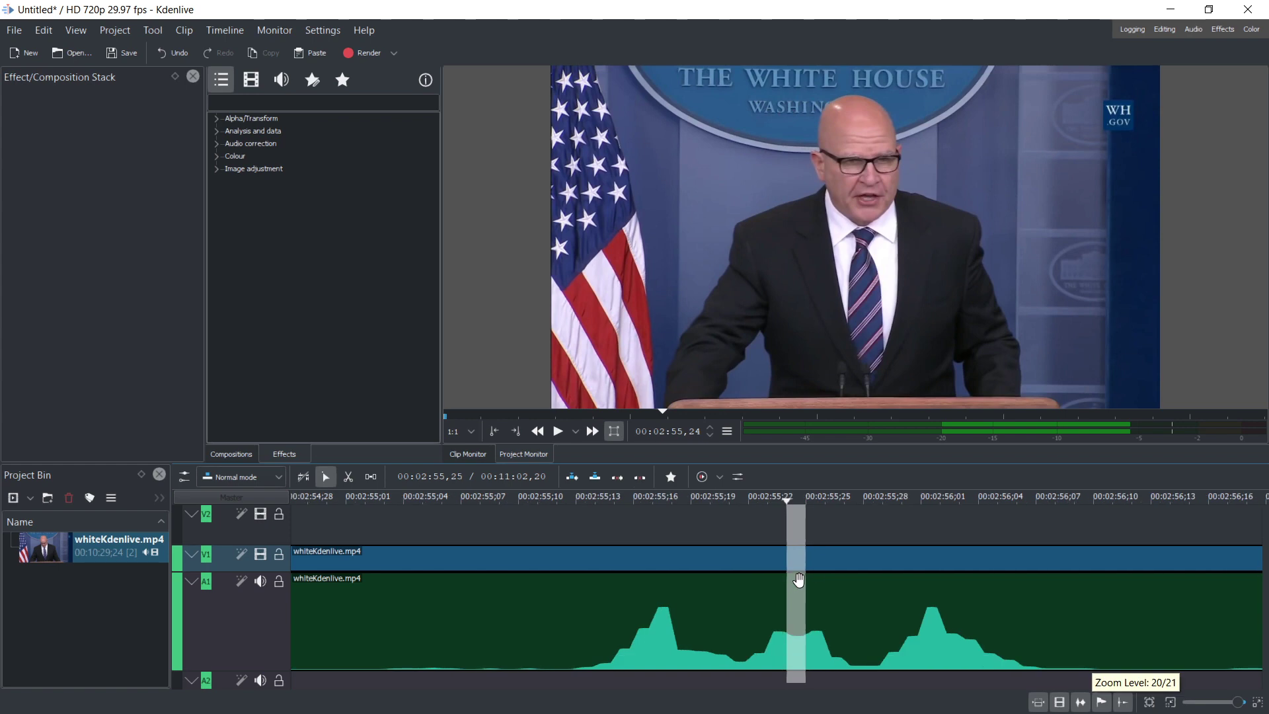
{"action": "scroll", "coordinate": [752, 529], "scroll_direction": "up", "scroll_amount": 1}
{"action": "left_click", "coordinate": [666, 501]}
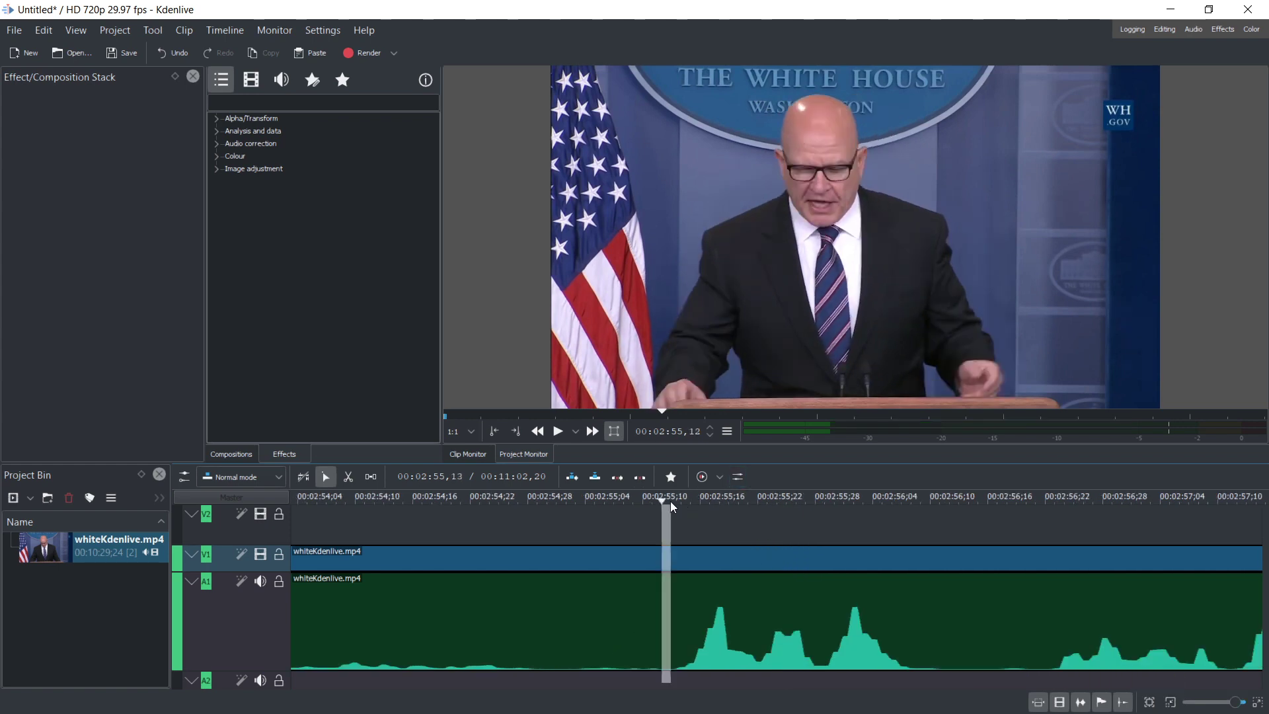
{"action": "left_click", "coordinate": [674, 499]}
{"action": "left_click_drag", "start_coordinate": [678, 498], "coordinate": [649, 501]}
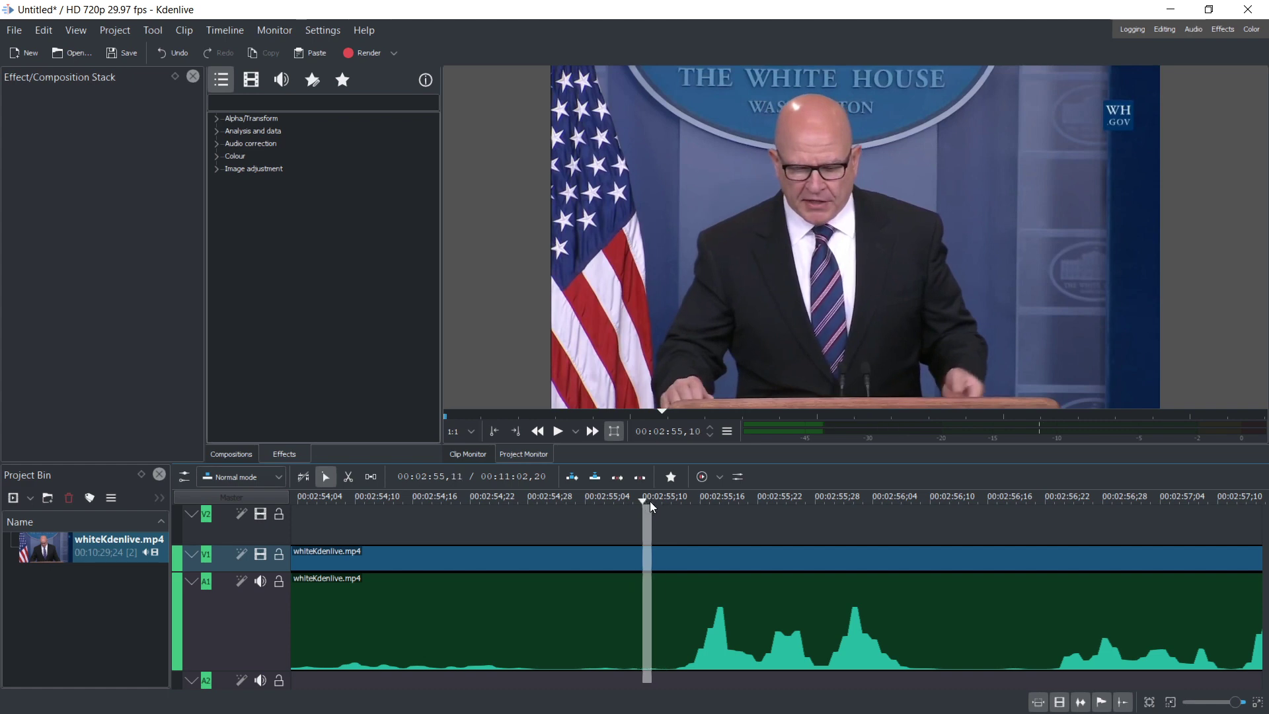
{"action": "left_click_drag", "start_coordinate": [650, 501], "coordinate": [688, 501]}
{"action": "left_click_drag", "start_coordinate": [664, 562], "coordinate": [688, 561]}
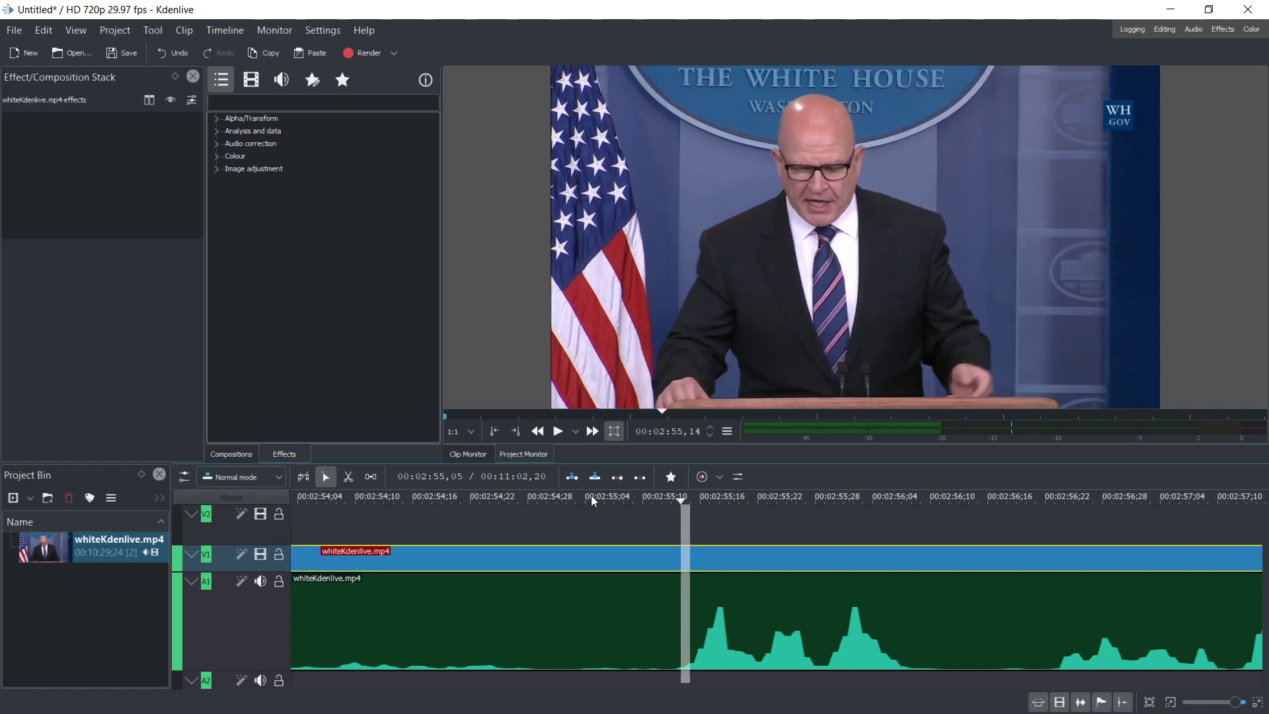
Step: Replay the passage around 00:02:55 to check the speaker's picture against the speech
{"action": "left_click_drag", "start_coordinate": [549, 497], "coordinate": [493, 495]}
{"action": "key", "text": "space"}
{"action": "key", "text": "space"}
{"action": "left_click", "coordinate": [645, 502]}
{"action": "key", "text": "space"}
{"action": "left_click", "coordinate": [652, 500]}
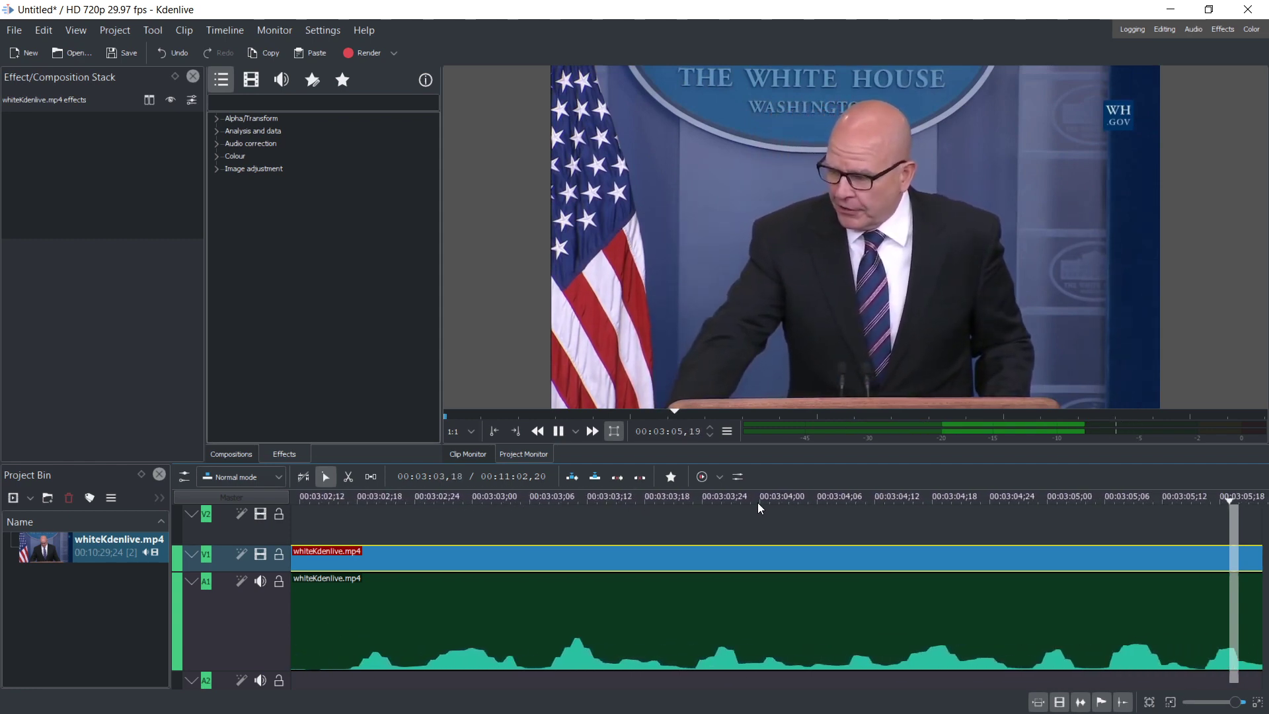
Step: Check picture and sound elsewhere on the timeline and play the audience shot from about 00:05:48
{"action": "scroll", "coordinate": [706, 529], "scroll_direction": "down", "scroll_amount": 8}
{"action": "key", "text": "space"}
{"action": "left_click_drag", "start_coordinate": [422, 495], "coordinate": [522, 500]}
{"action": "scroll", "coordinate": [367, 573], "scroll_direction": "up", "scroll_amount": 9}
{"action": "scroll", "coordinate": [474, 557], "scroll_direction": "down", "scroll_amount": 6}
{"action": "scroll", "coordinate": [483, 555], "scroll_direction": "down", "scroll_amount": 4}
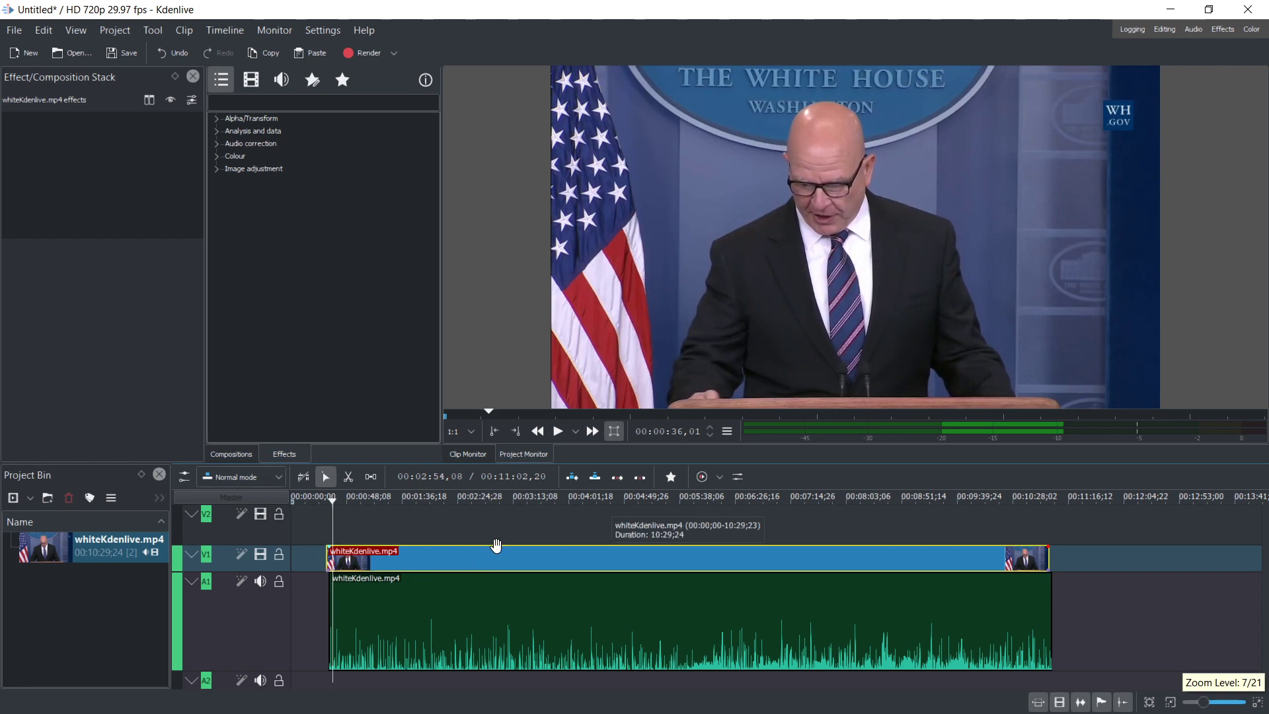
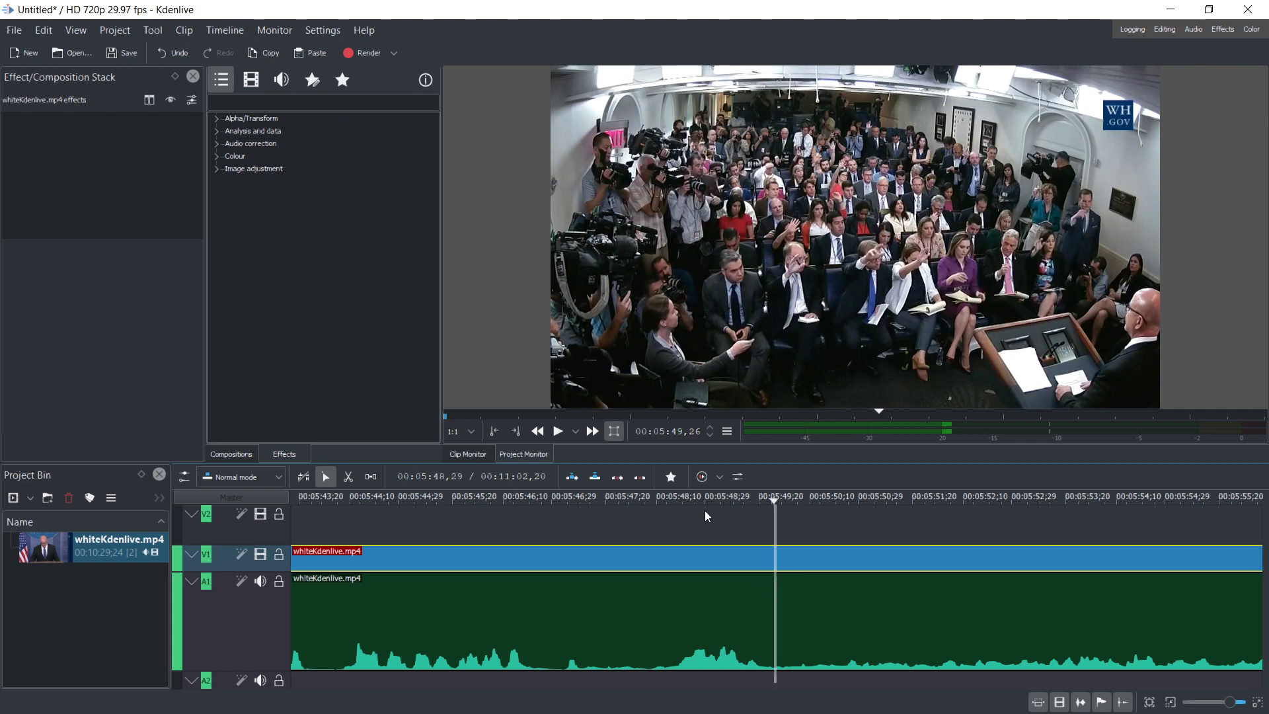
{"action": "left_click", "coordinate": [673, 494]}
{"action": "key", "text": "space"}
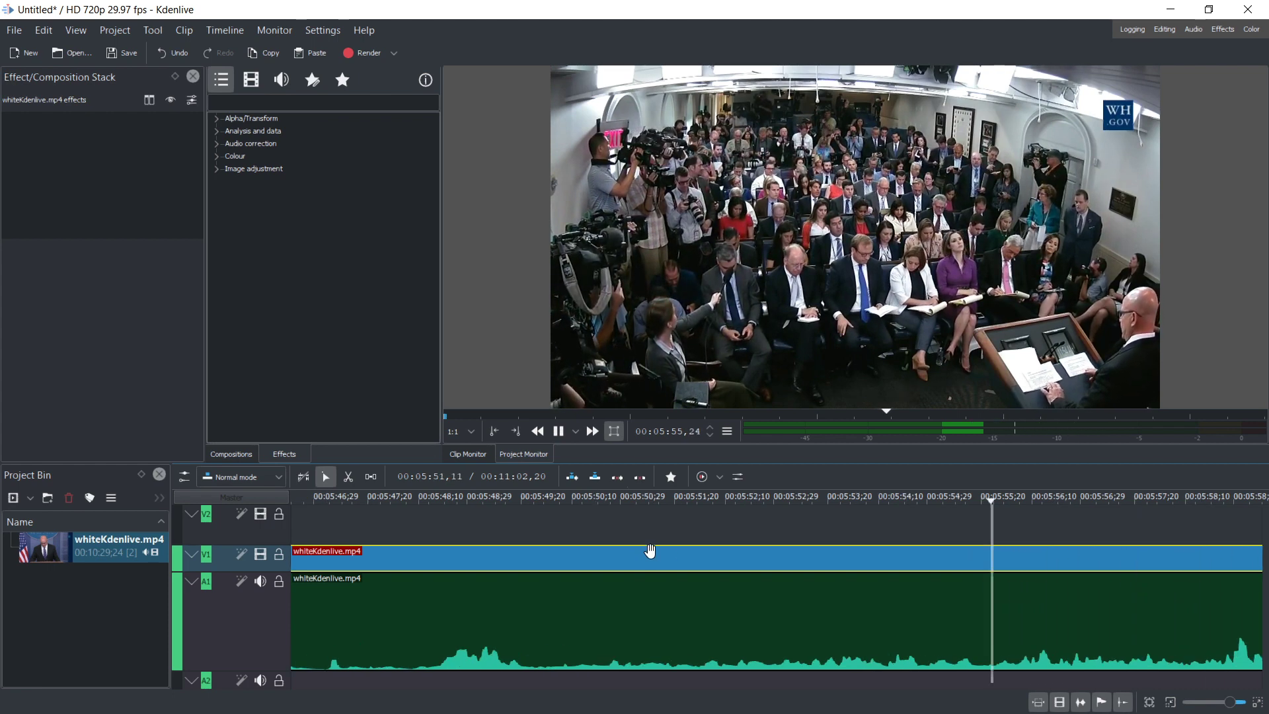
Step: Cut the whiteKdenlive.mp4 clips on V1 and A1 at 00:07:52,03
{"action": "scroll", "coordinate": [641, 549], "scroll_direction": "down", "scroll_amount": 3}
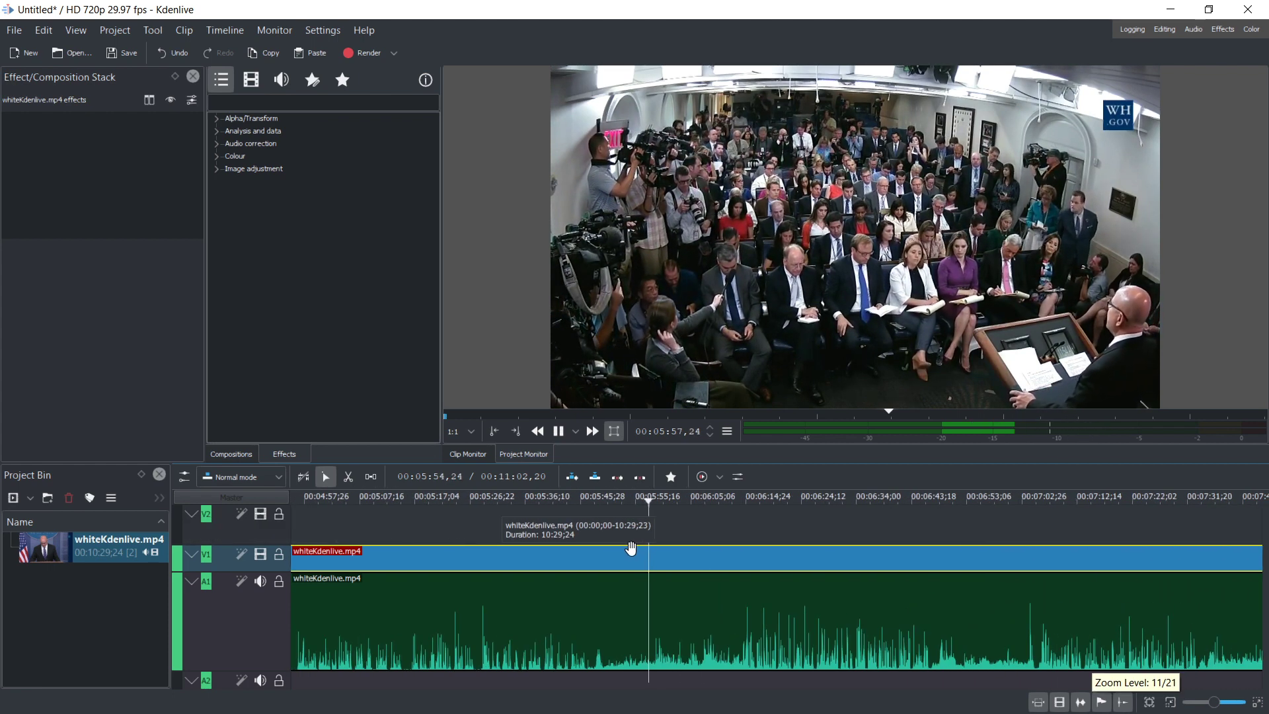
{"action": "scroll", "coordinate": [631, 549], "scroll_direction": "down", "scroll_amount": 2}
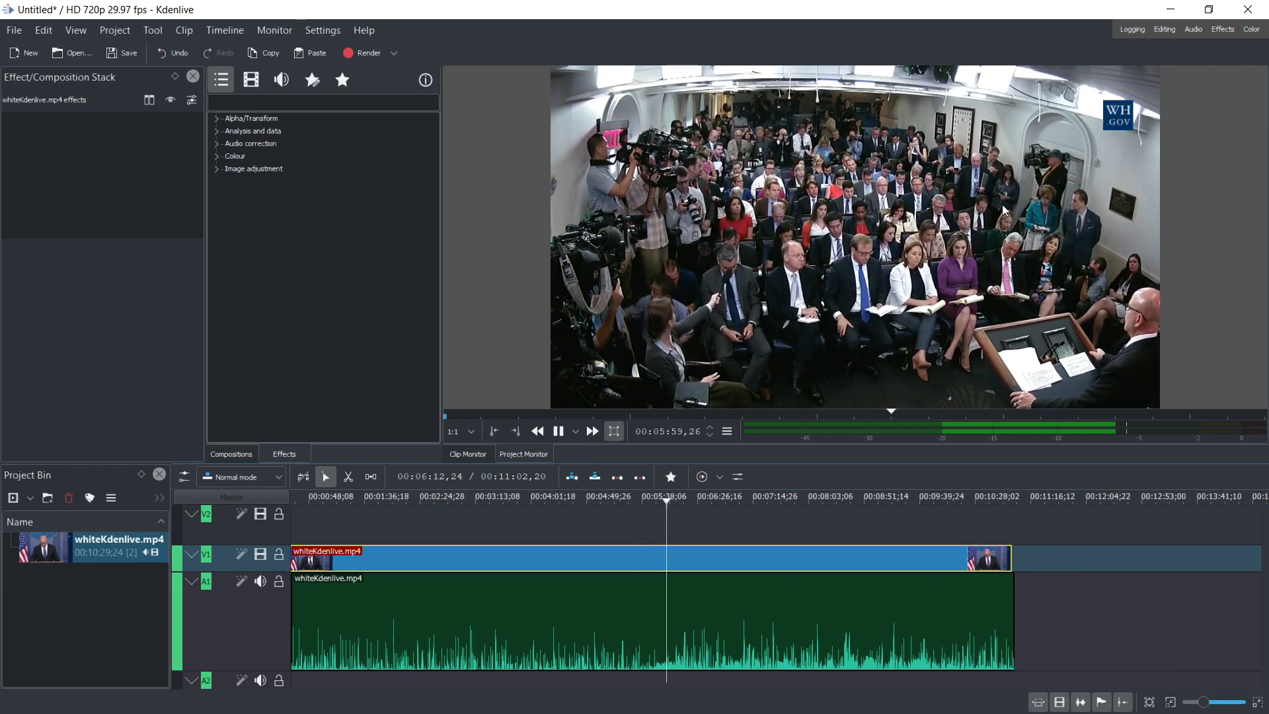
{"action": "left_click", "coordinate": [798, 525]}
{"action": "scroll", "coordinate": [728, 525], "scroll_direction": "up", "scroll_amount": 4}
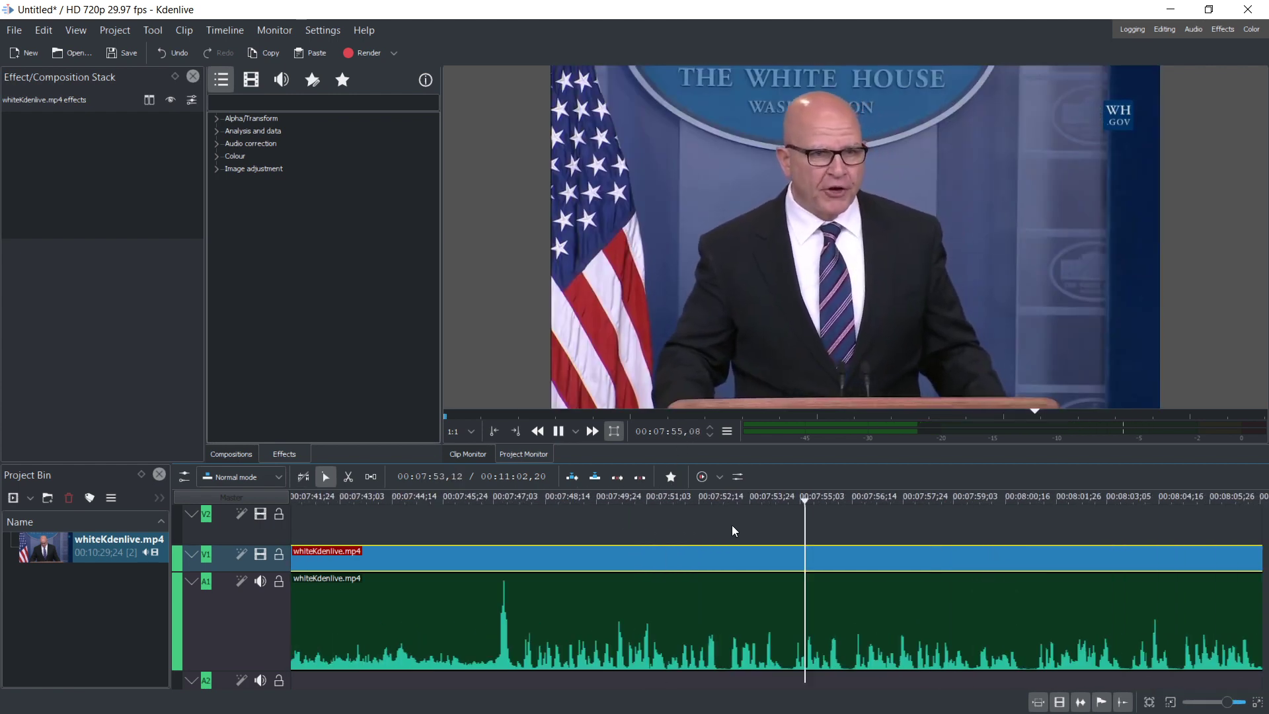
{"action": "scroll", "coordinate": [723, 525], "scroll_direction": "down", "scroll_amount": 1}
{"action": "scroll", "coordinate": [720, 522], "scroll_direction": "up", "scroll_amount": 1}
{"action": "left_click", "coordinate": [716, 536]}
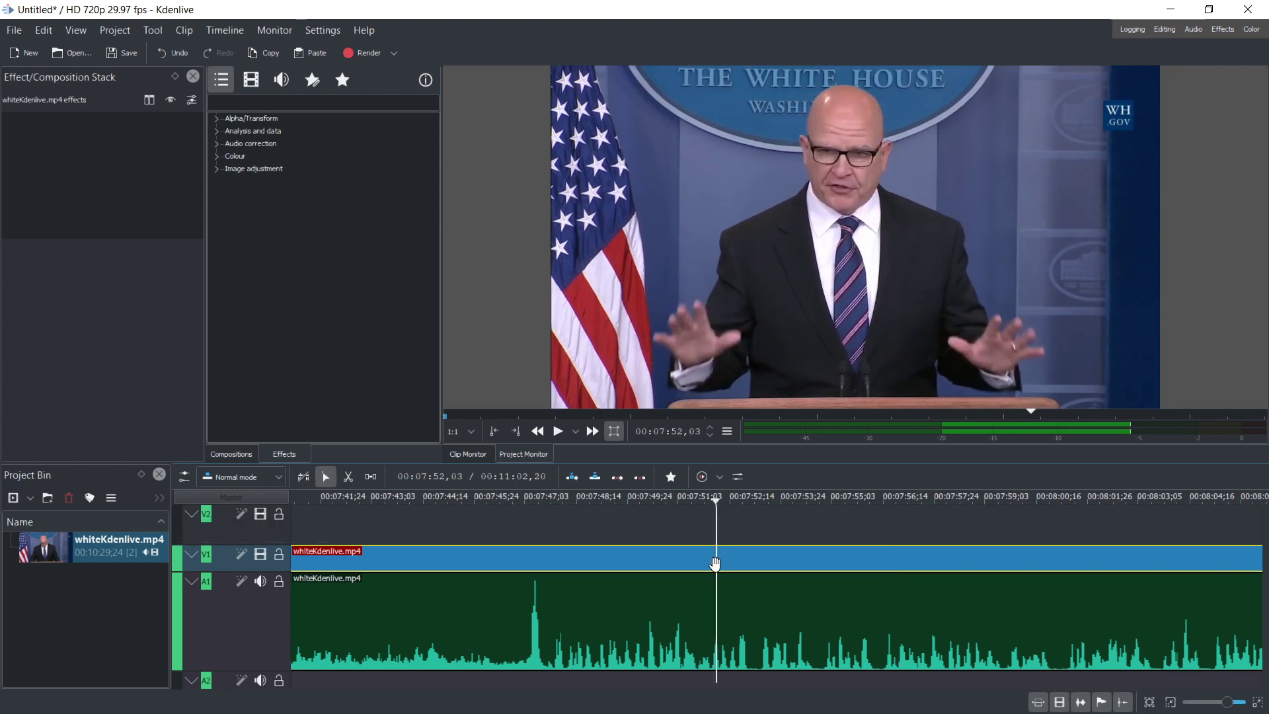
{"action": "key", "text": "shift+r"}
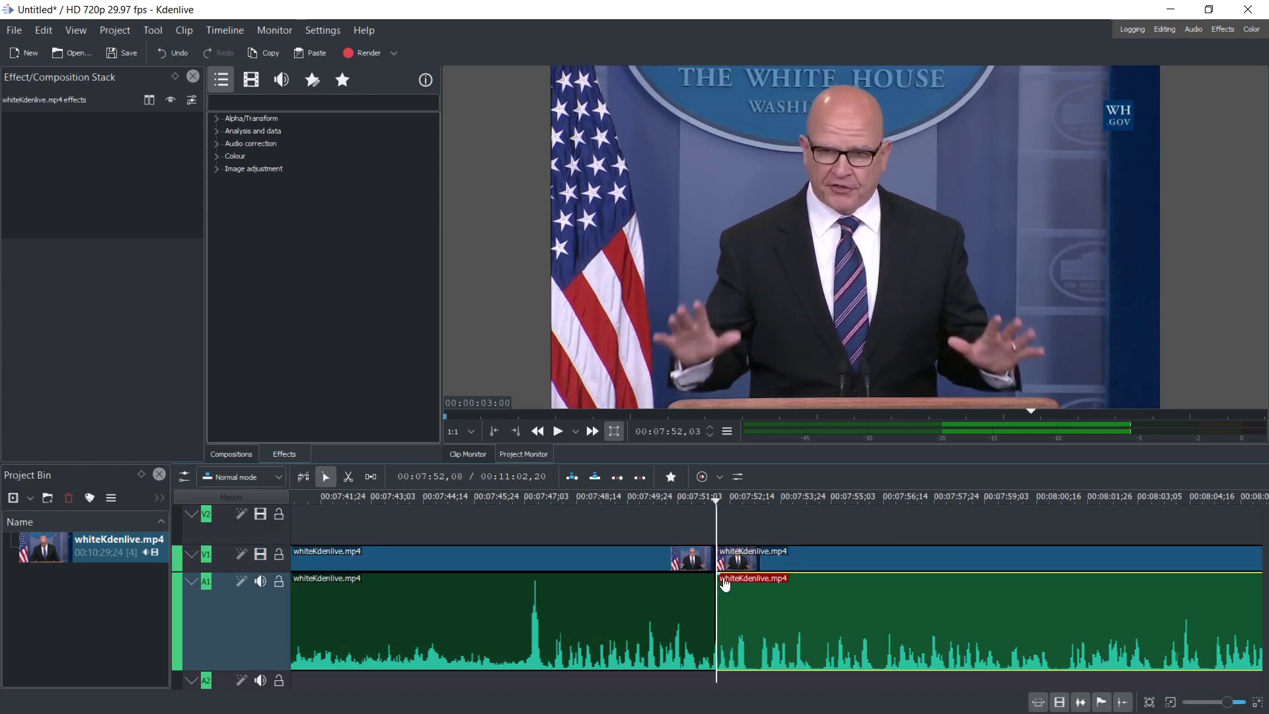
Step: Select both V1 pieces around the cut and move them about one frame later than their A1 audio
{"action": "scroll", "coordinate": [724, 549], "scroll_direction": "up", "scroll_amount": 2}
{"action": "left_click", "coordinate": [723, 536]}
{"action": "key", "text": "Left"}
{"action": "key", "text": "Left"}
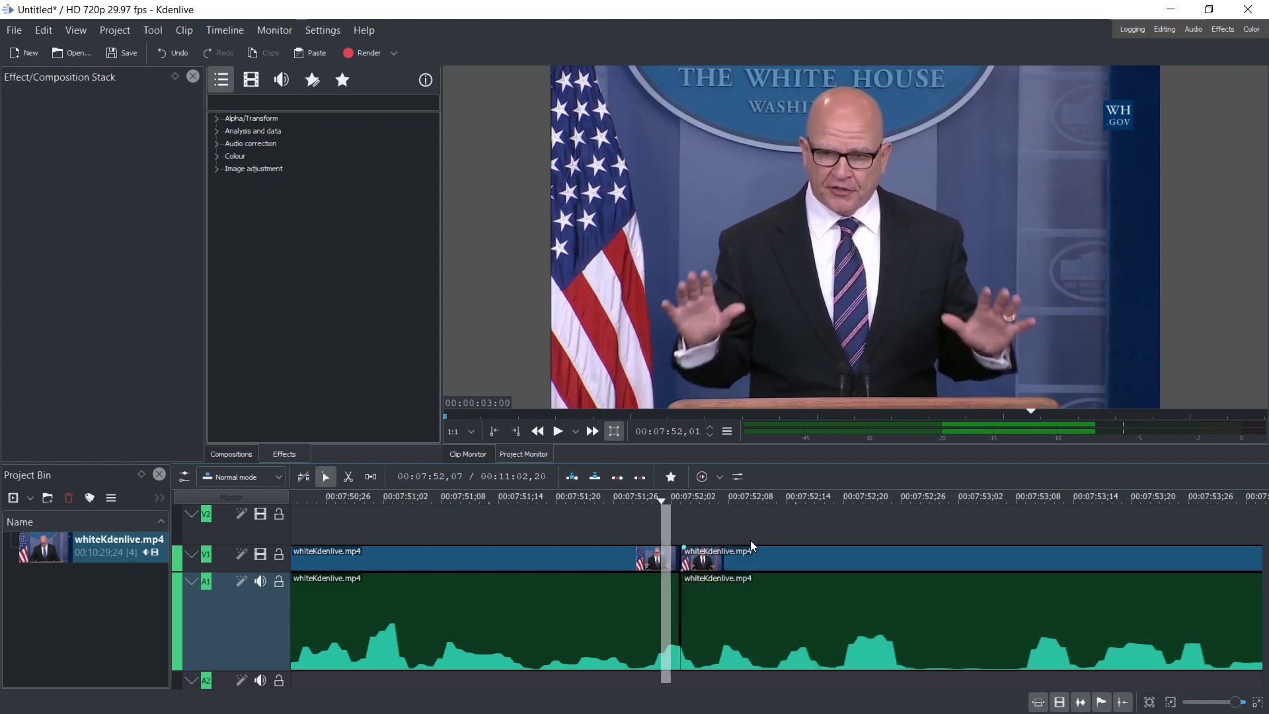
{"action": "left_click_drag", "start_coordinate": [660, 554], "coordinate": [740, 555]}
{"action": "scroll", "coordinate": [661, 559], "scroll_direction": "up", "scroll_amount": 3}
{"action": "scroll", "coordinate": [667, 529], "scroll_direction": "down", "scroll_amount": 5}
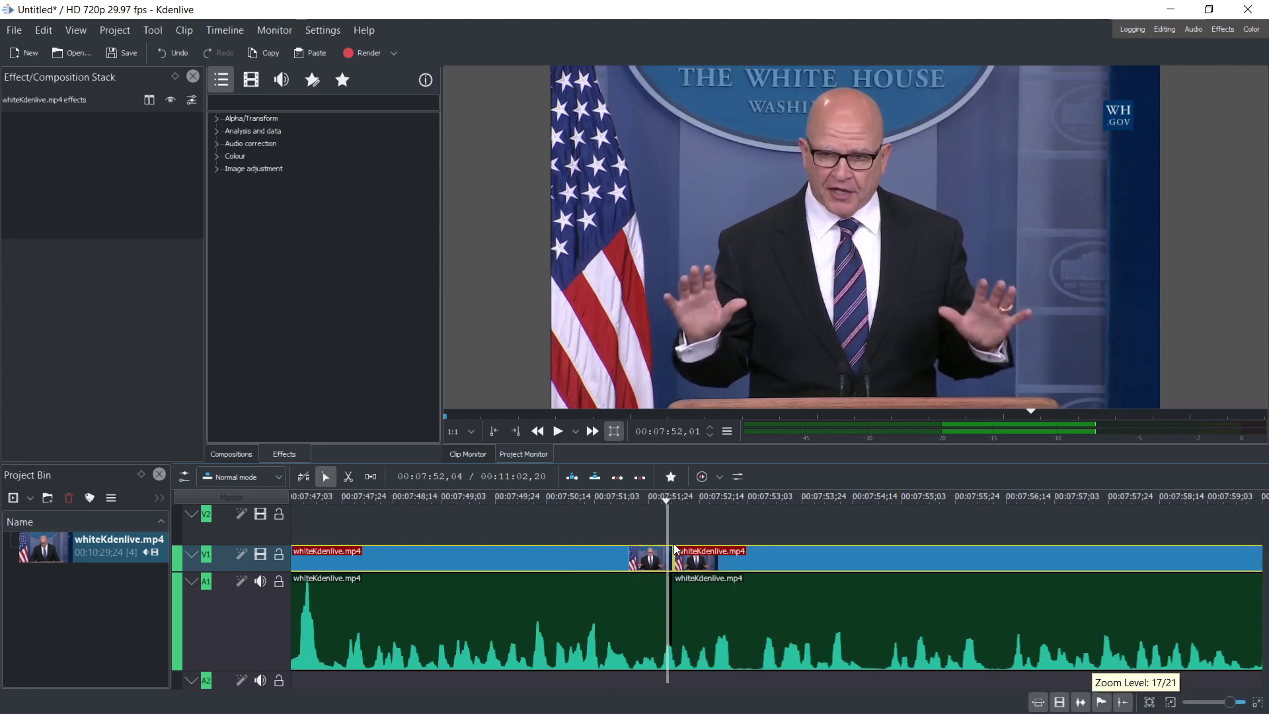
Step: Play the passage leading up to the 00:07:52 cut, comparing the speaker's picture with the sound
{"action": "left_click", "coordinate": [638, 497]}
{"action": "key", "text": "space"}
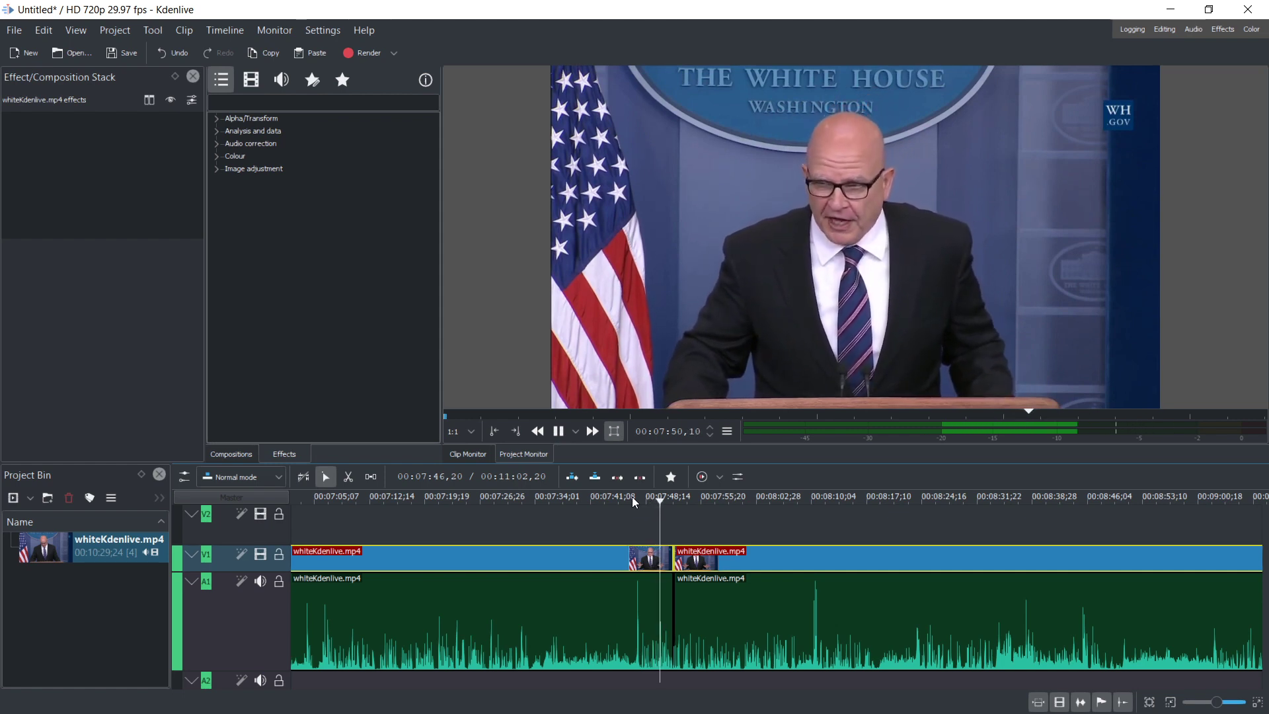
{"action": "key", "text": "space"}
Step: Move both V1 pieces about two frames earlier relative to the A1 audio
{"action": "scroll", "coordinate": [912, 558], "scroll_direction": "up", "scroll_amount": 5}
{"action": "scroll", "coordinate": [756, 548], "scroll_direction": "up", "scroll_amount": 4}
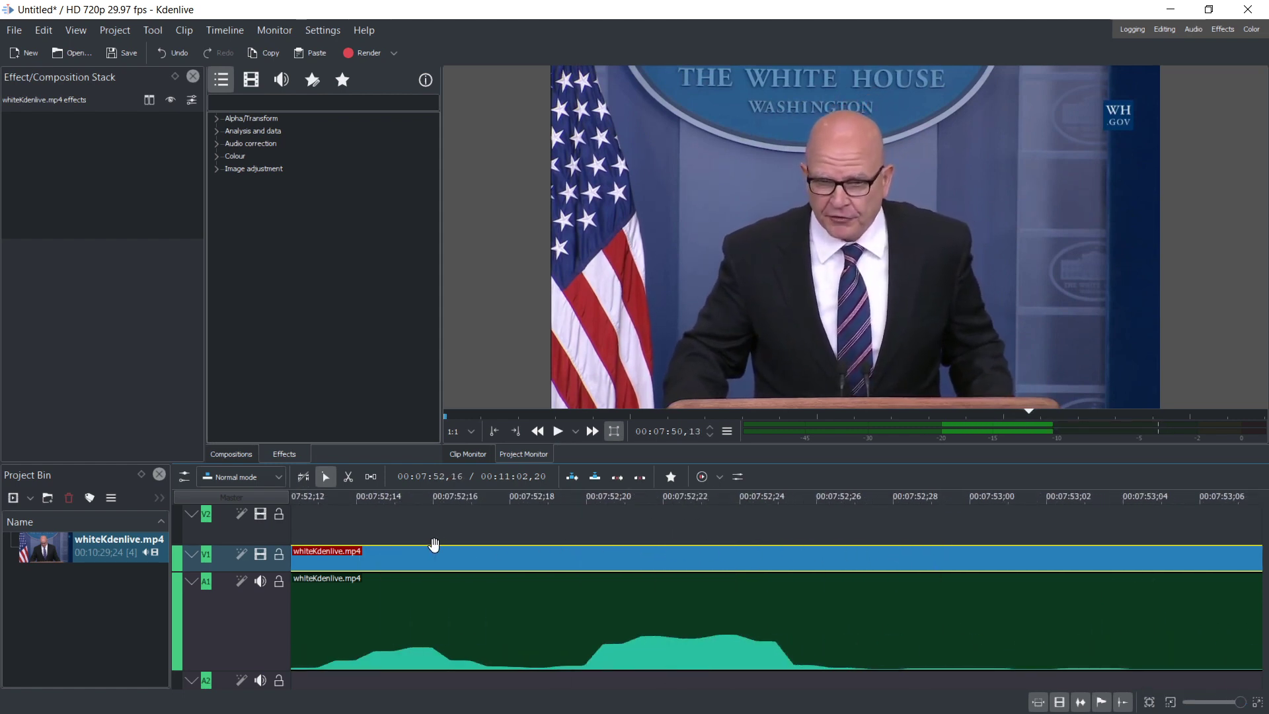
{"action": "scroll", "coordinate": [434, 545], "scroll_direction": "down", "scroll_amount": 3}
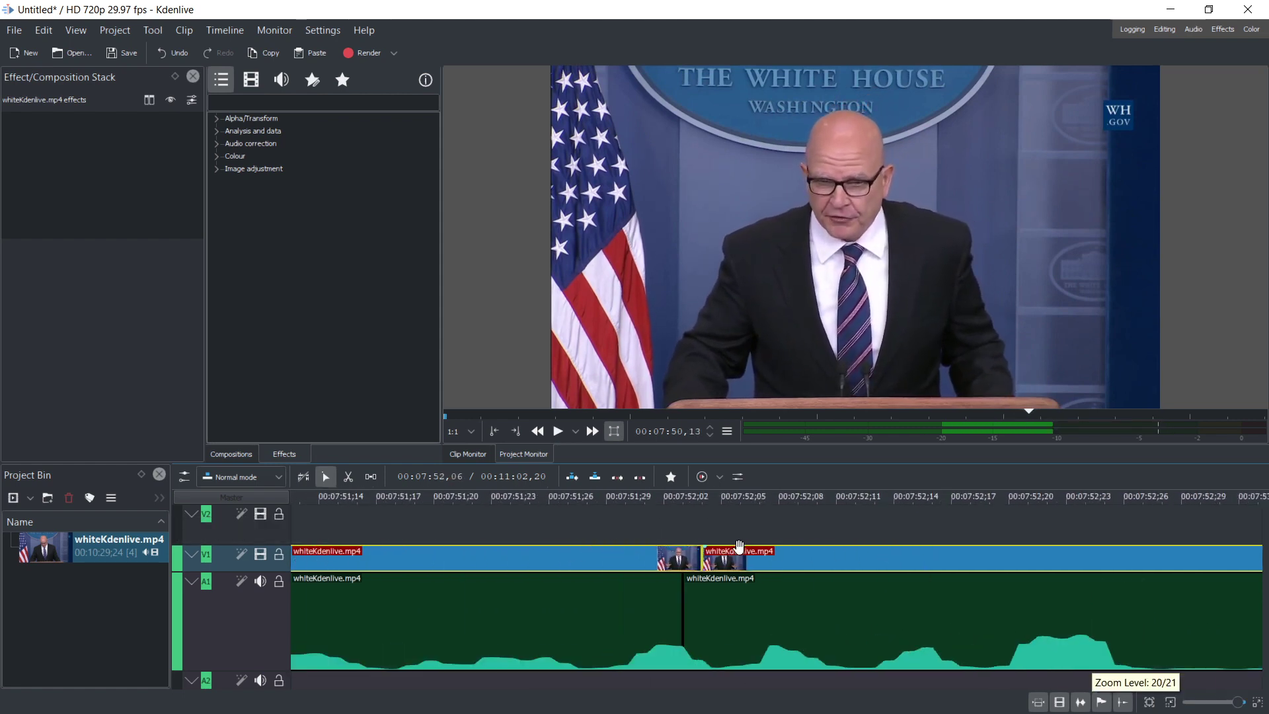
{"action": "left_click_drag", "start_coordinate": [739, 546], "coordinate": [701, 546]}
{"action": "scroll", "coordinate": [800, 545], "scroll_direction": "down", "scroll_amount": 1}
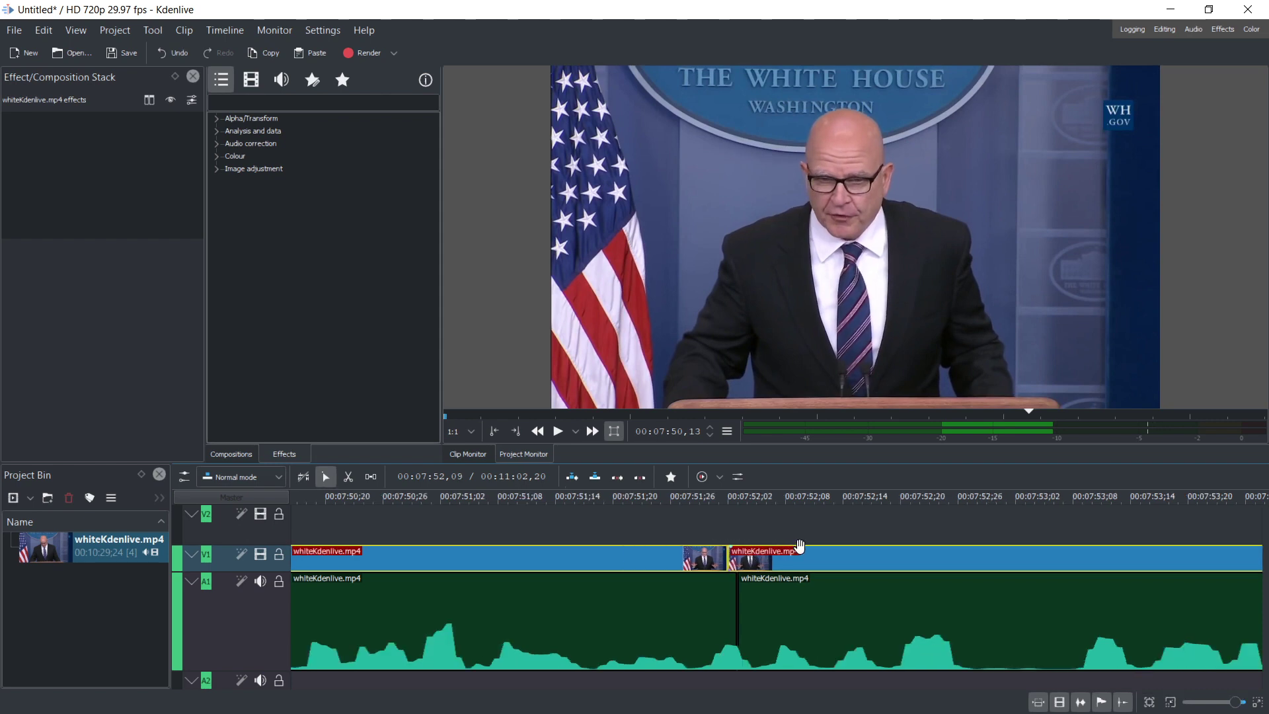
Step: Play across the 00:07:52 cut and replay the passage from about 00:07:43 to check picture against speech
{"action": "scroll", "coordinate": [800, 546], "scroll_direction": "down", "scroll_amount": 5}
{"action": "key", "text": "space"}
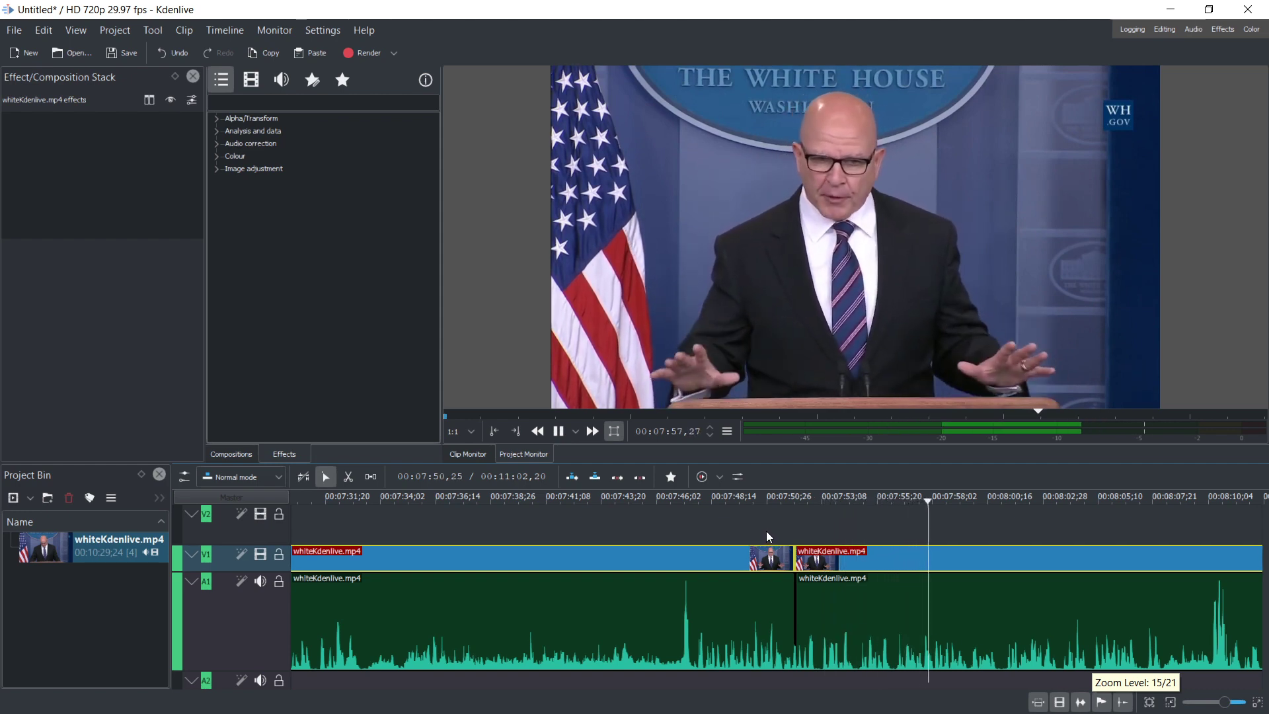
{"action": "left_click", "coordinate": [660, 503]}
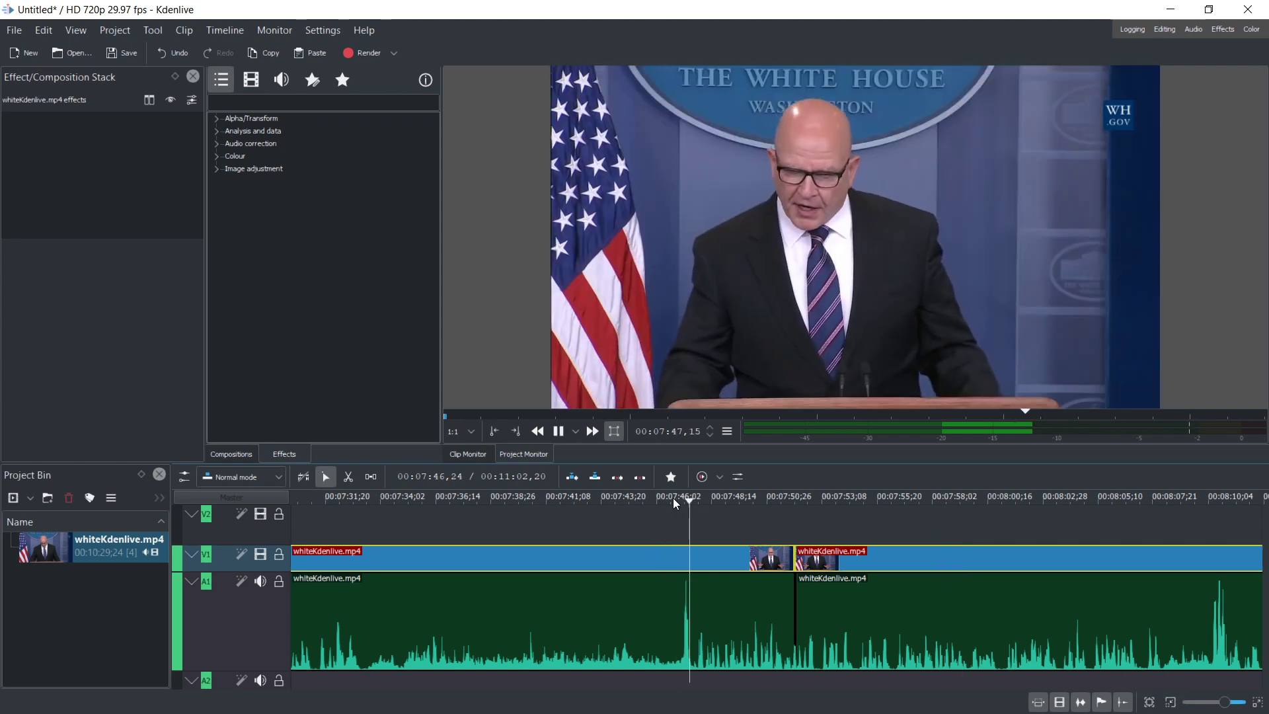
{"action": "left_click", "coordinate": [585, 499]}
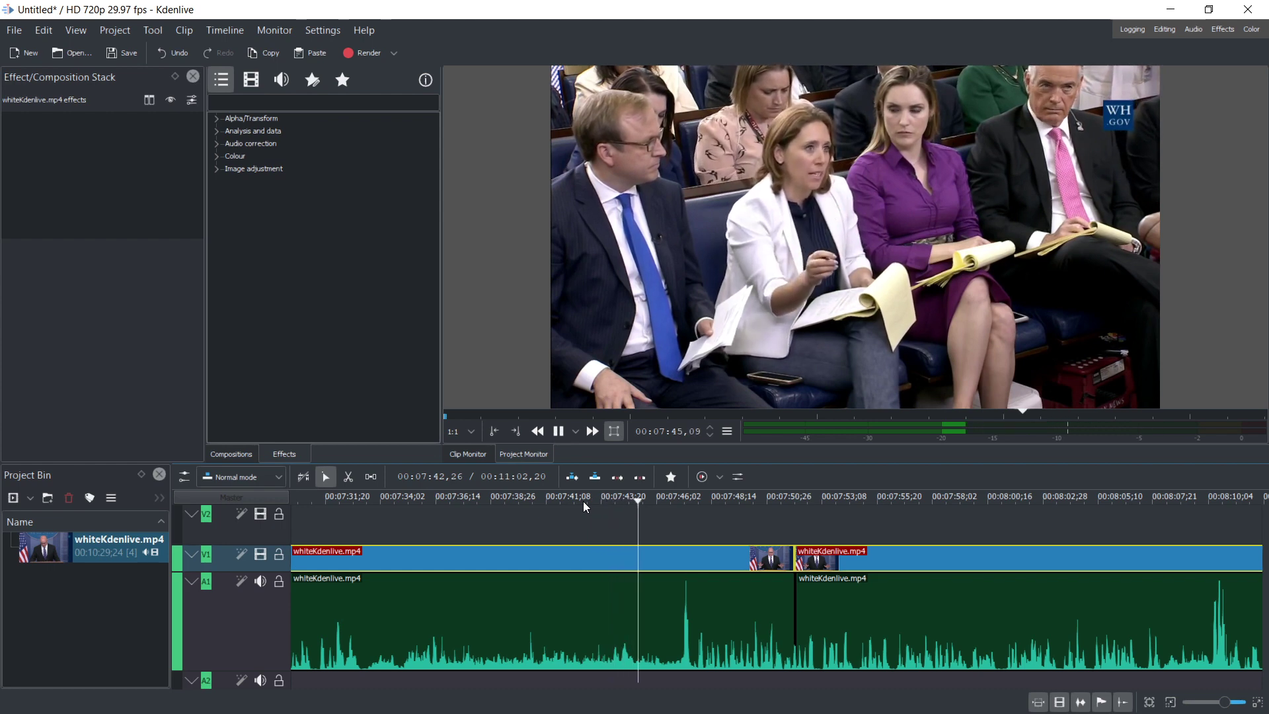
{"action": "left_click", "coordinate": [586, 501]}
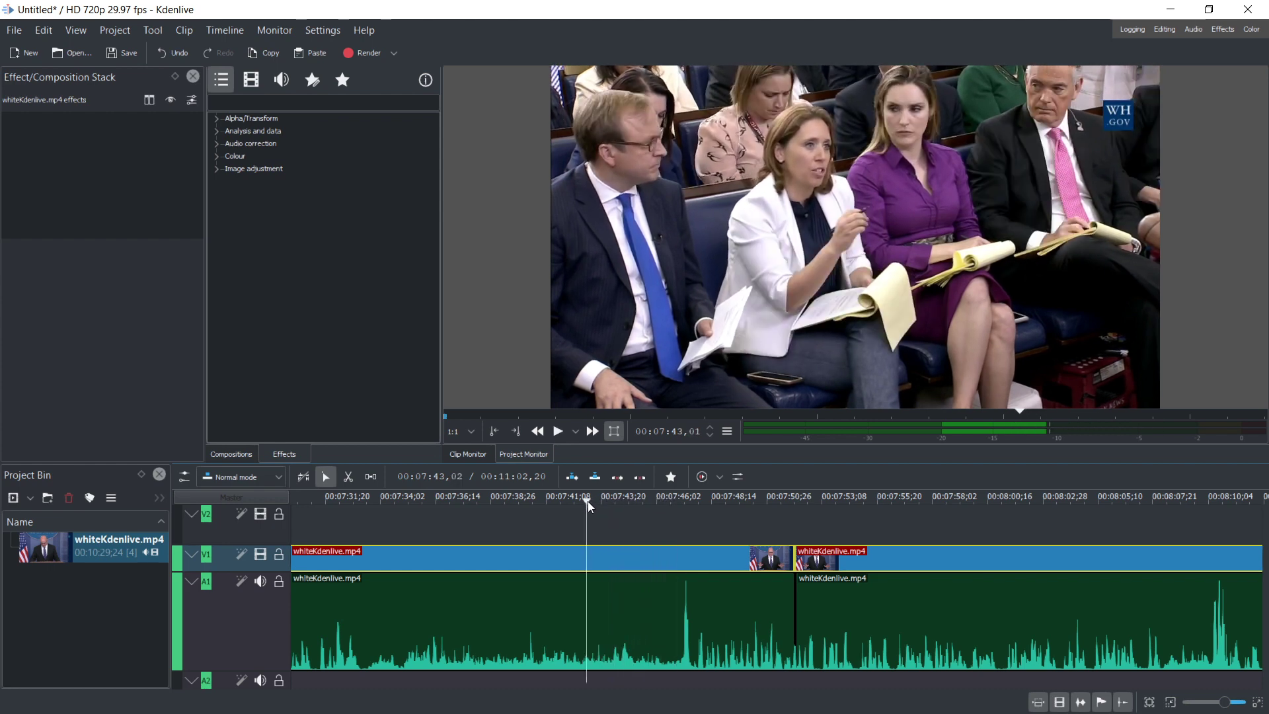
{"action": "left_click", "coordinate": [630, 502]}
{"action": "left_click", "coordinate": [622, 501]}
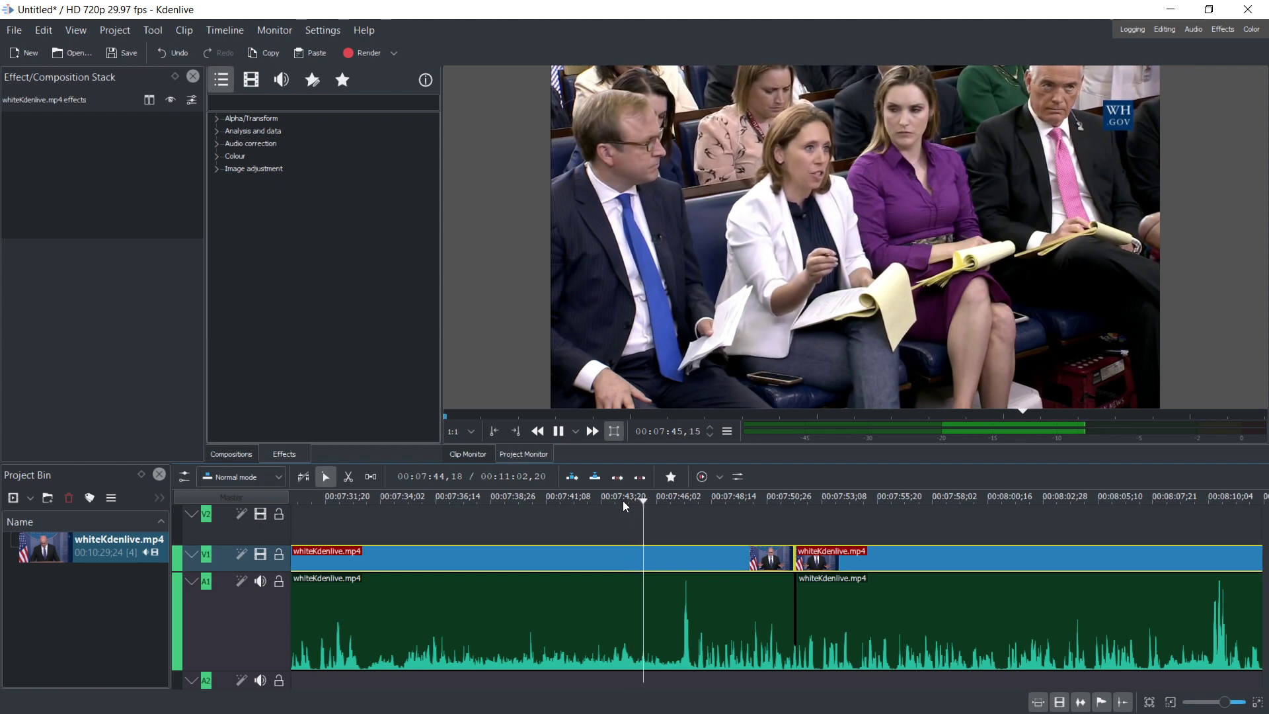
Step: Replay the audience shot closely between about 00:07:45,20 and 00:07:46,18, comparing the woman's speech with the waveform
{"action": "key", "text": "space"}
{"action": "scroll", "coordinate": [657, 567], "scroll_direction": "up", "scroll_amount": 3, "text": "ctrl"}
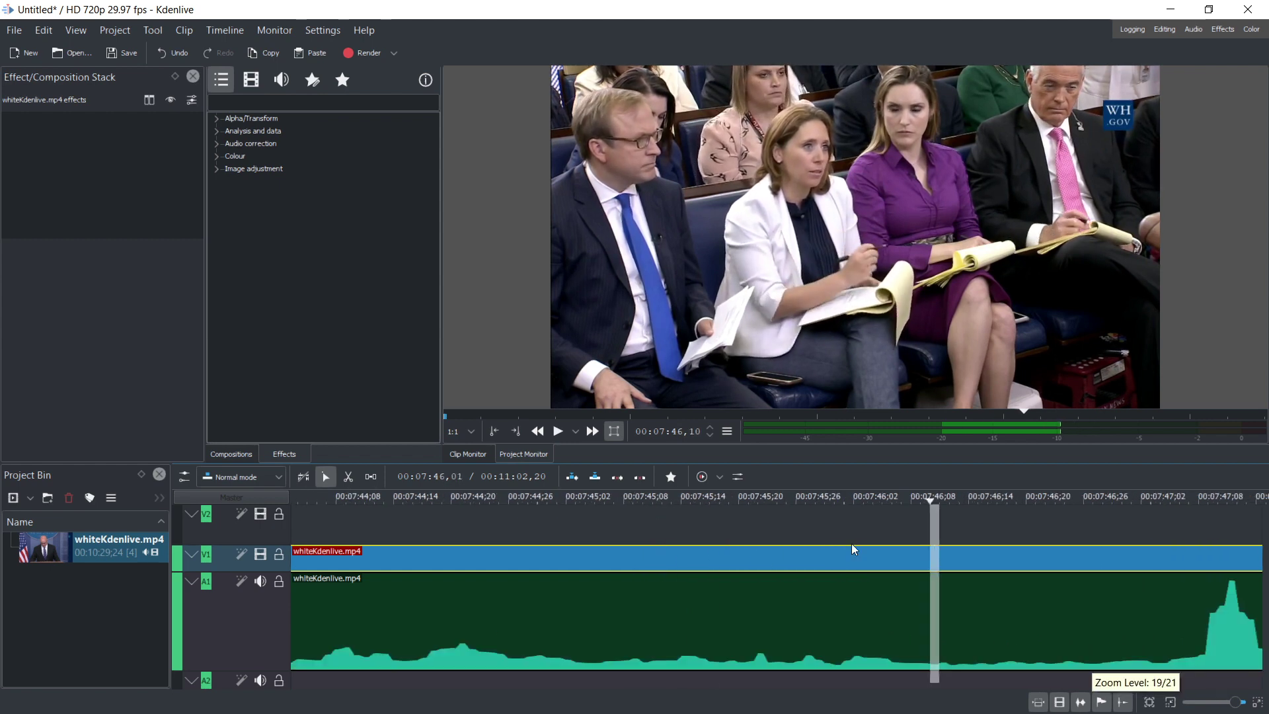
{"action": "left_click", "coordinate": [840, 495]}
{"action": "left_click", "coordinate": [842, 495]}
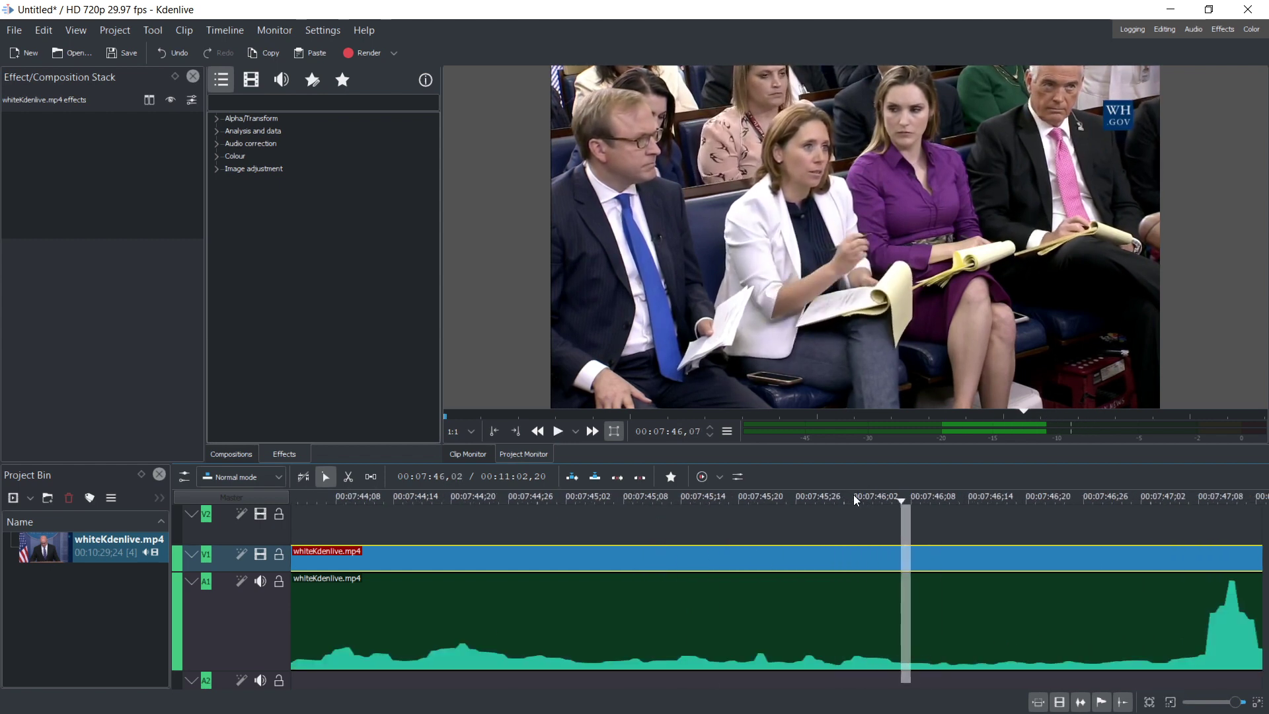
{"action": "left_click", "coordinate": [854, 494]}
{"action": "left_click", "coordinate": [818, 494]}
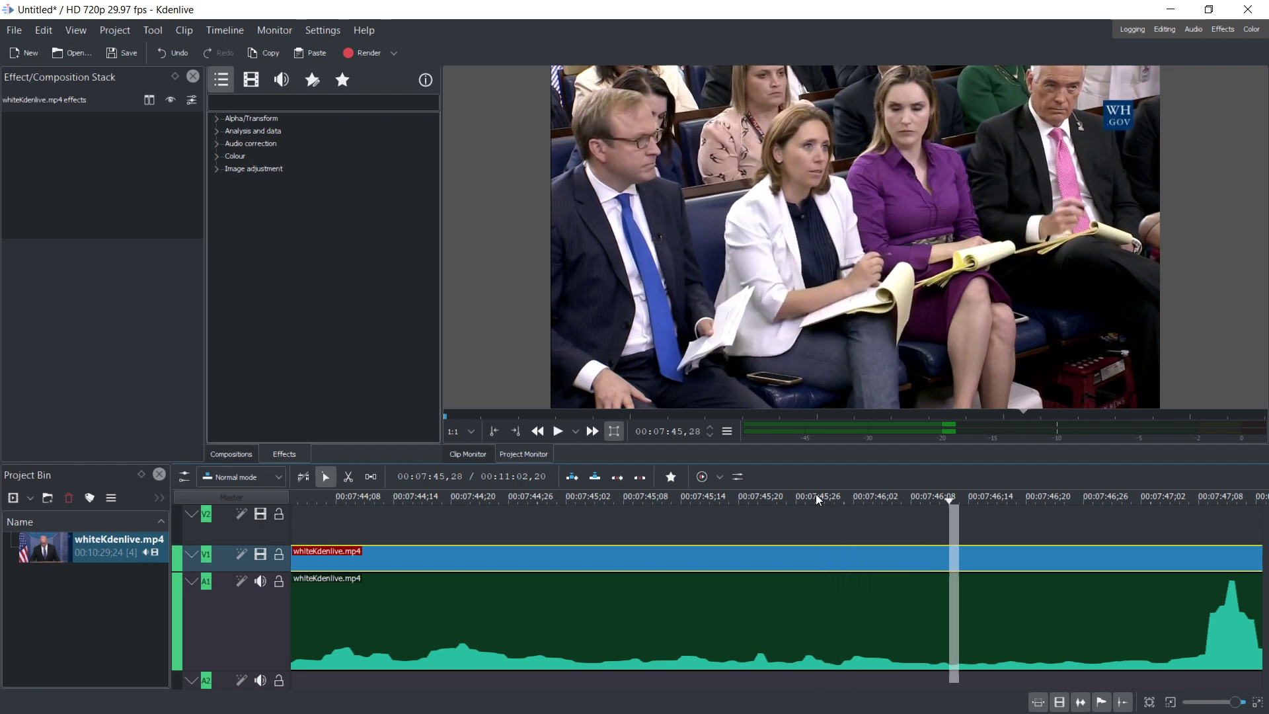
{"action": "left_click", "coordinate": [785, 495]}
{"action": "key", "text": "space"}
{"action": "left_click", "coordinate": [774, 494]}
{"action": "left_click", "coordinate": [752, 494]}
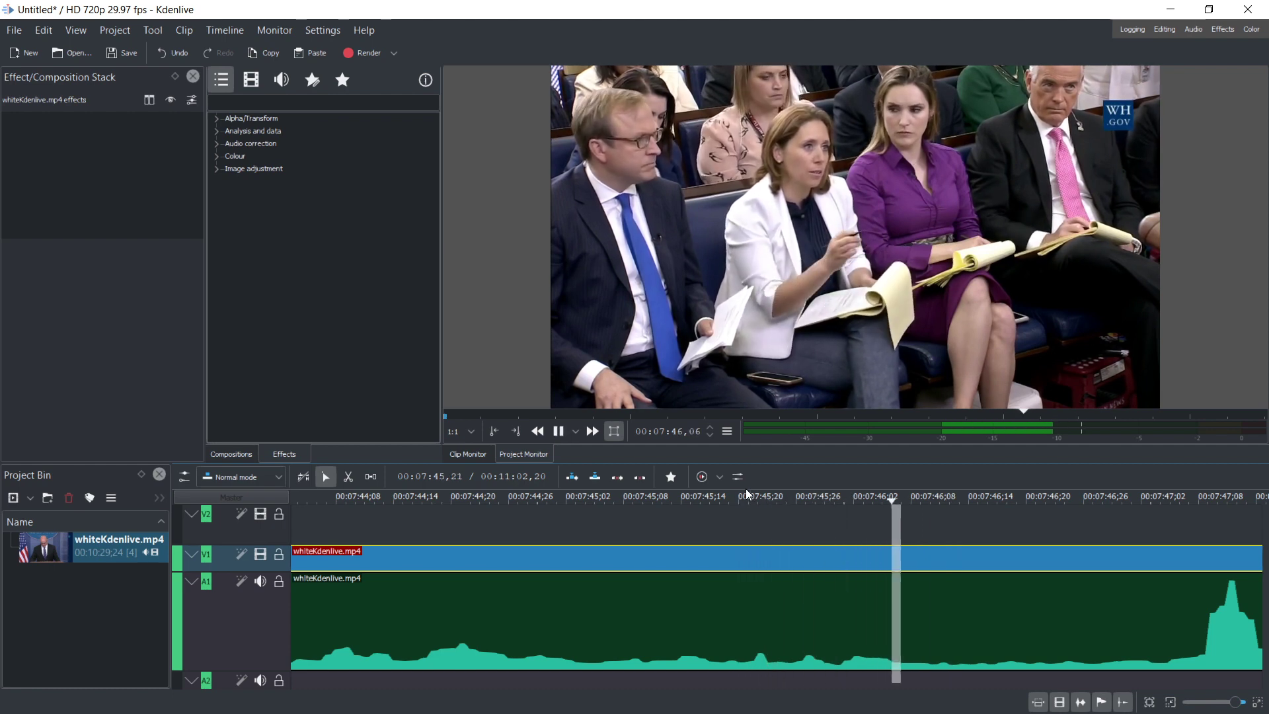
{"action": "key", "text": "space"}
Step: Move both V1 pieces about two frames later relative to the A1 audio
{"action": "scroll", "coordinate": [702, 530], "scroll_direction": "down", "scroll_amount": 10}
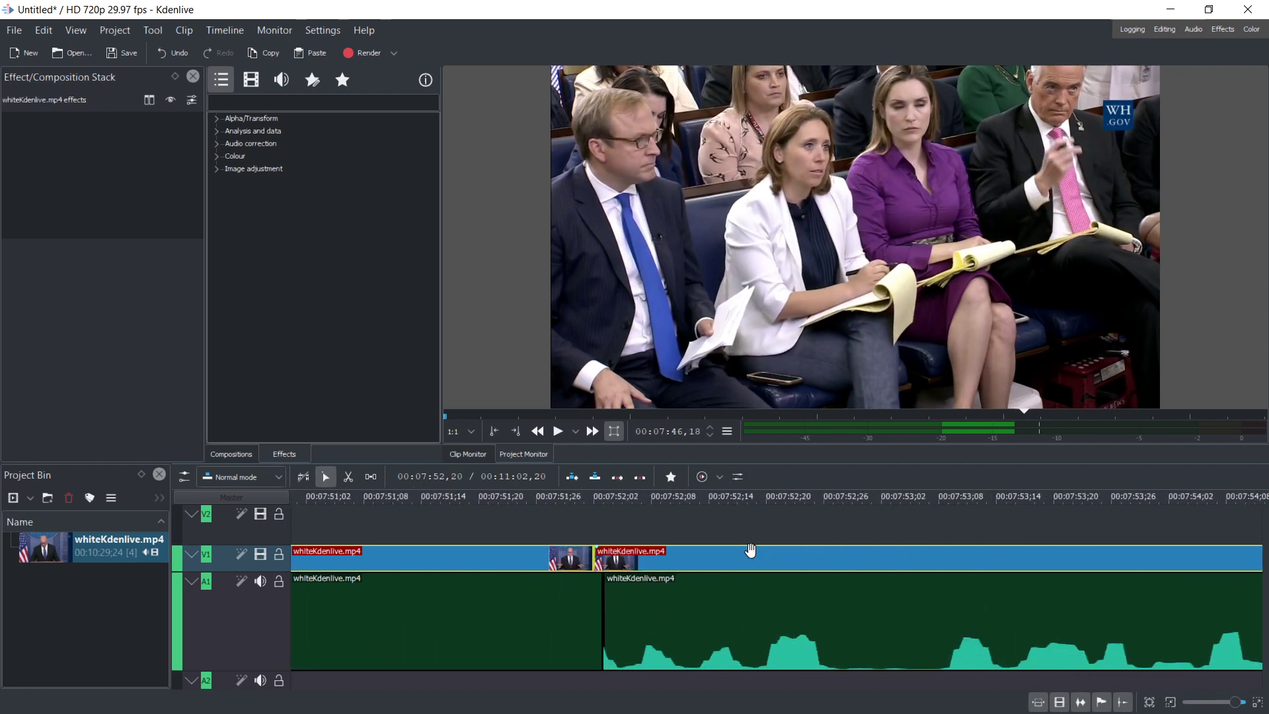
{"action": "scroll", "coordinate": [620, 552], "scroll_direction": "up", "scroll_amount": 4}
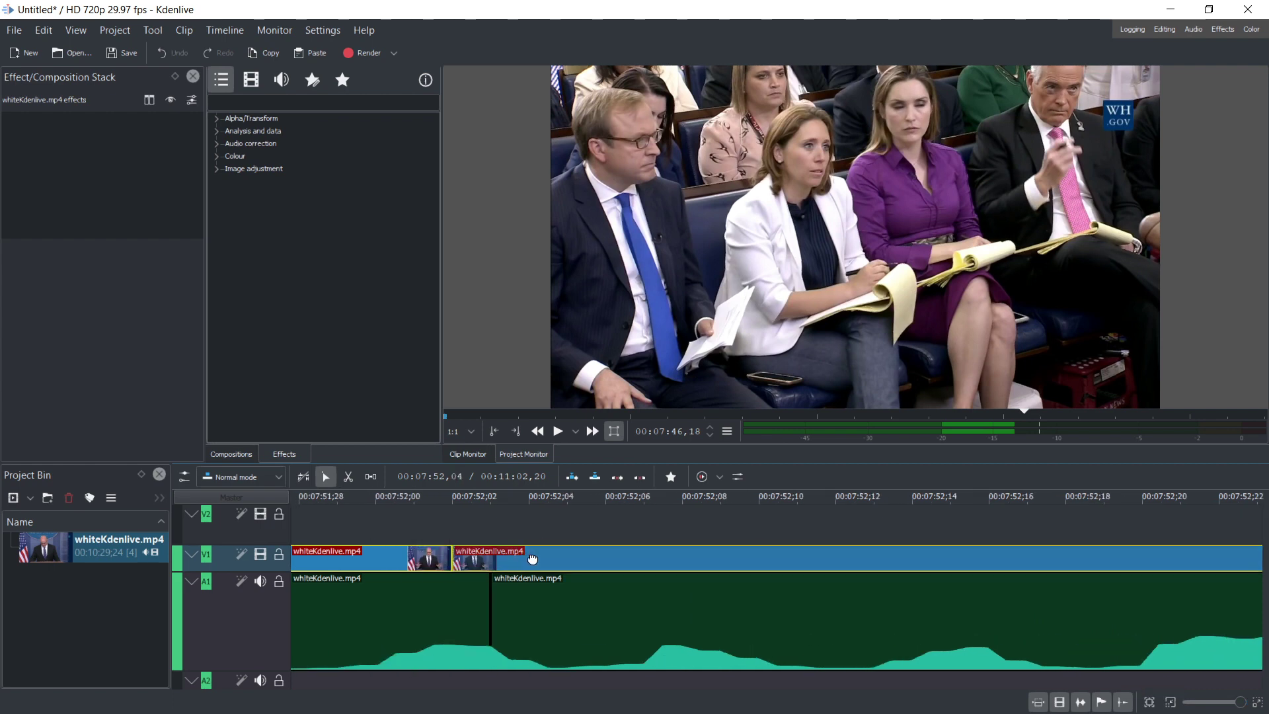
{"action": "left_click_drag", "start_coordinate": [533, 560], "coordinate": [601, 558]}
{"action": "scroll", "coordinate": [712, 555], "scroll_direction": "down", "scroll_amount": 5}
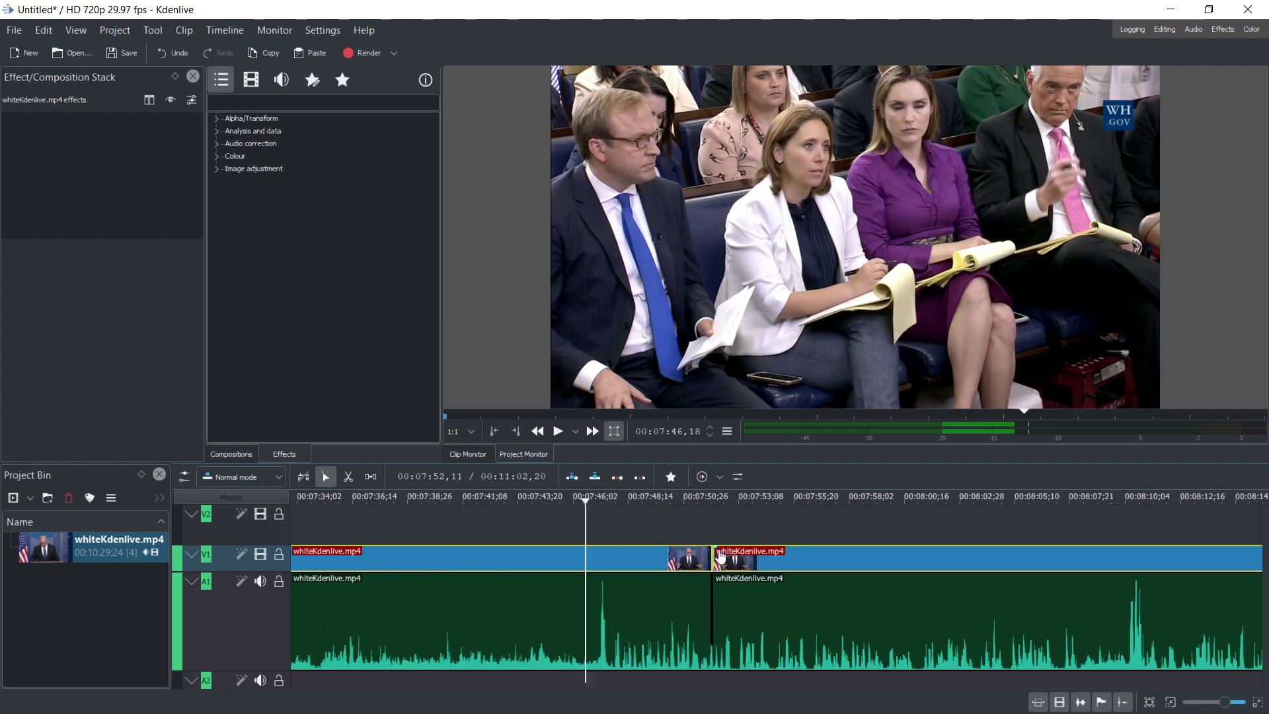
Step: Replay the audience shot from about 00:07:45 to check the woman's picture against her speech
{"action": "left_click", "coordinate": [568, 497]}
{"action": "key", "text": "space"}
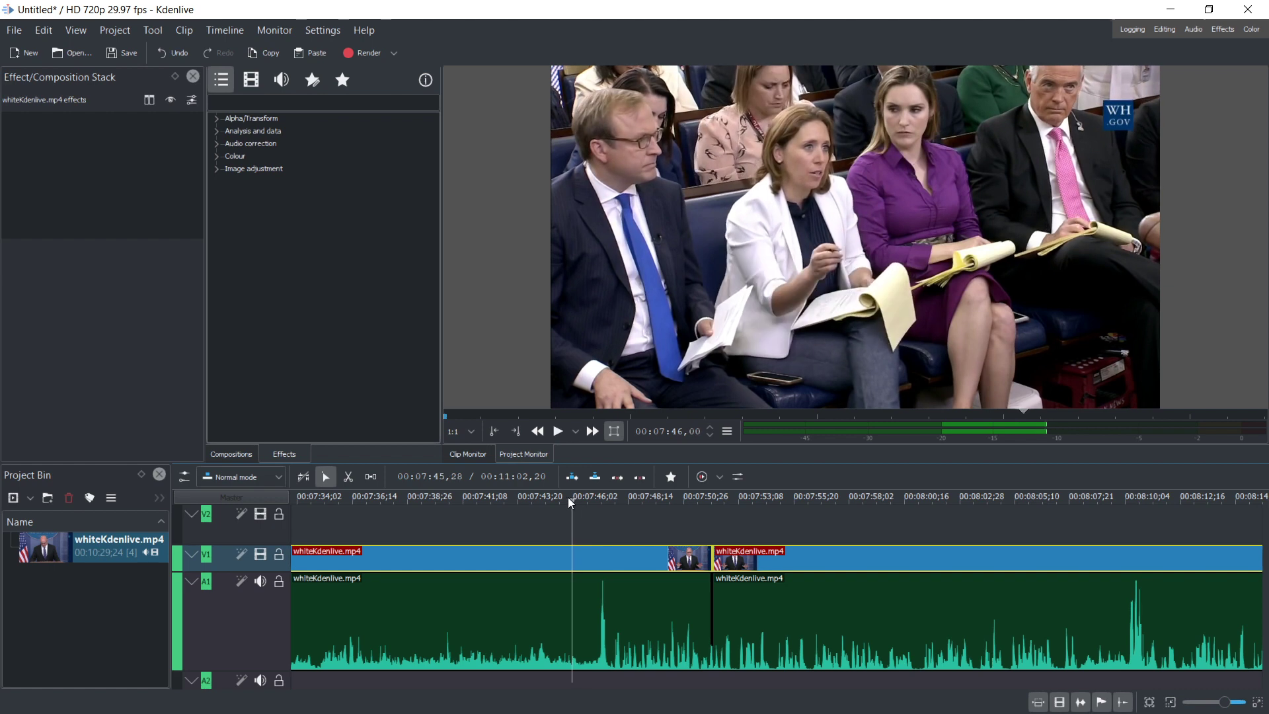
{"action": "left_click", "coordinate": [562, 495]}
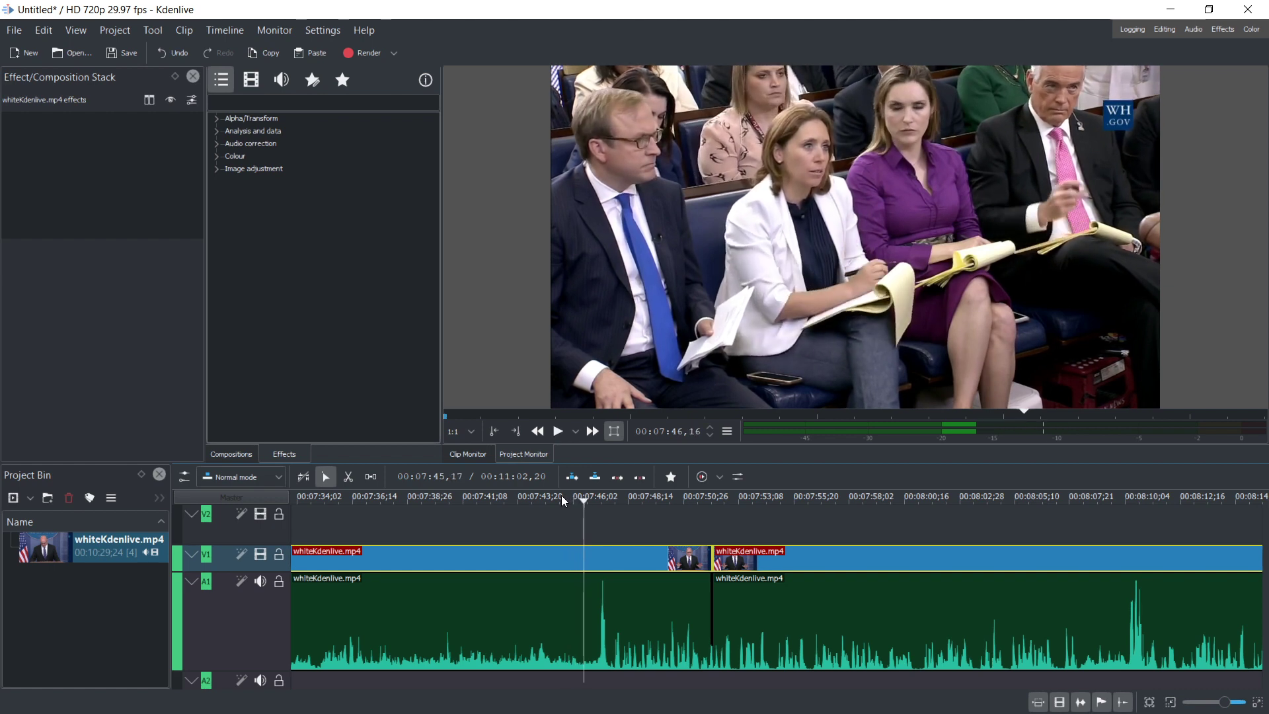
{"action": "left_click", "coordinate": [550, 496]}
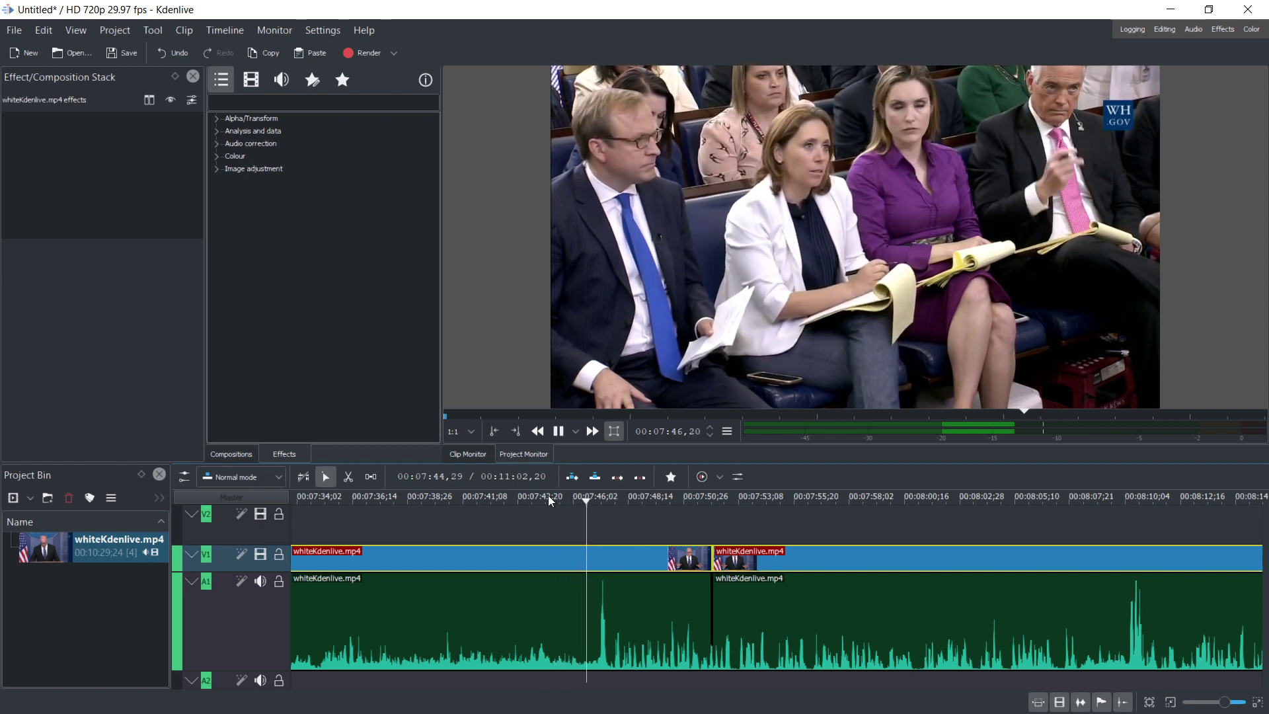
Step: Return to the start of the timeline and trim the beginning of the first V1 clip to the start of the A1 clip
{"action": "scroll", "coordinate": [1011, 546], "scroll_direction": "down", "scroll_amount": 5}
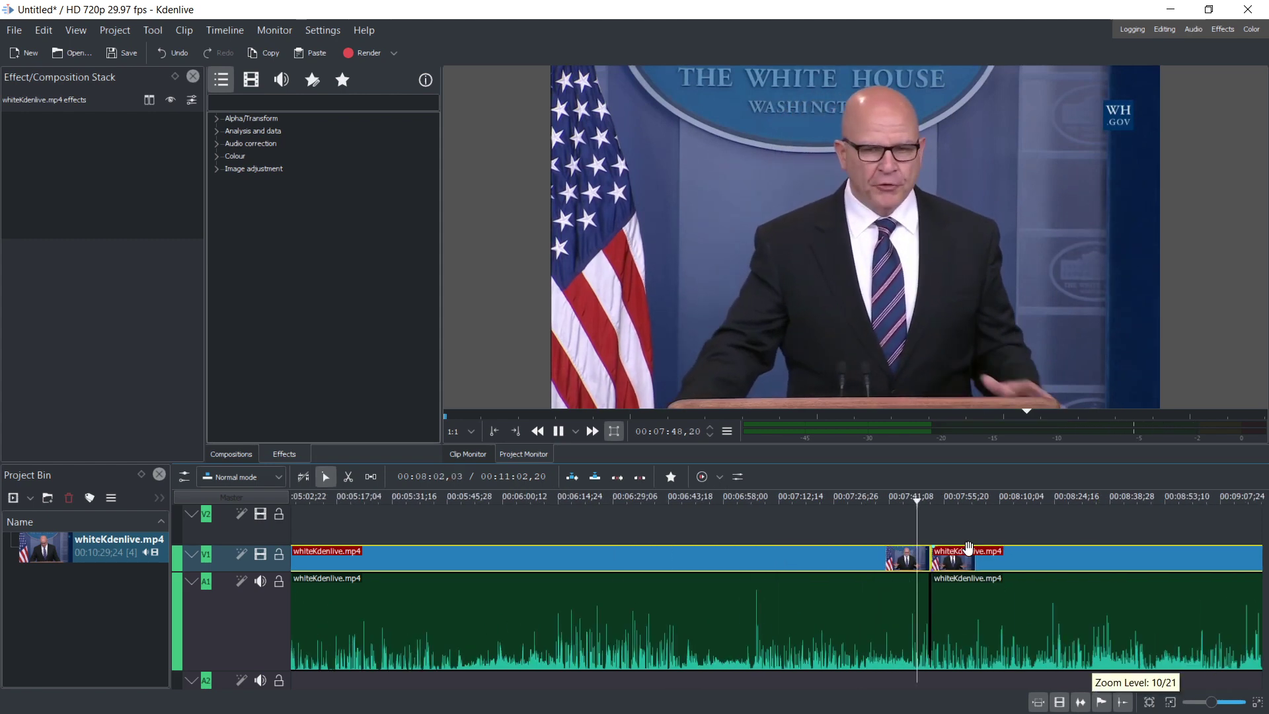
{"action": "scroll", "coordinate": [967, 546], "scroll_direction": "down", "scroll_amount": 2}
{"action": "left_click_drag", "start_coordinate": [762, 499], "coordinate": [247, 501]}
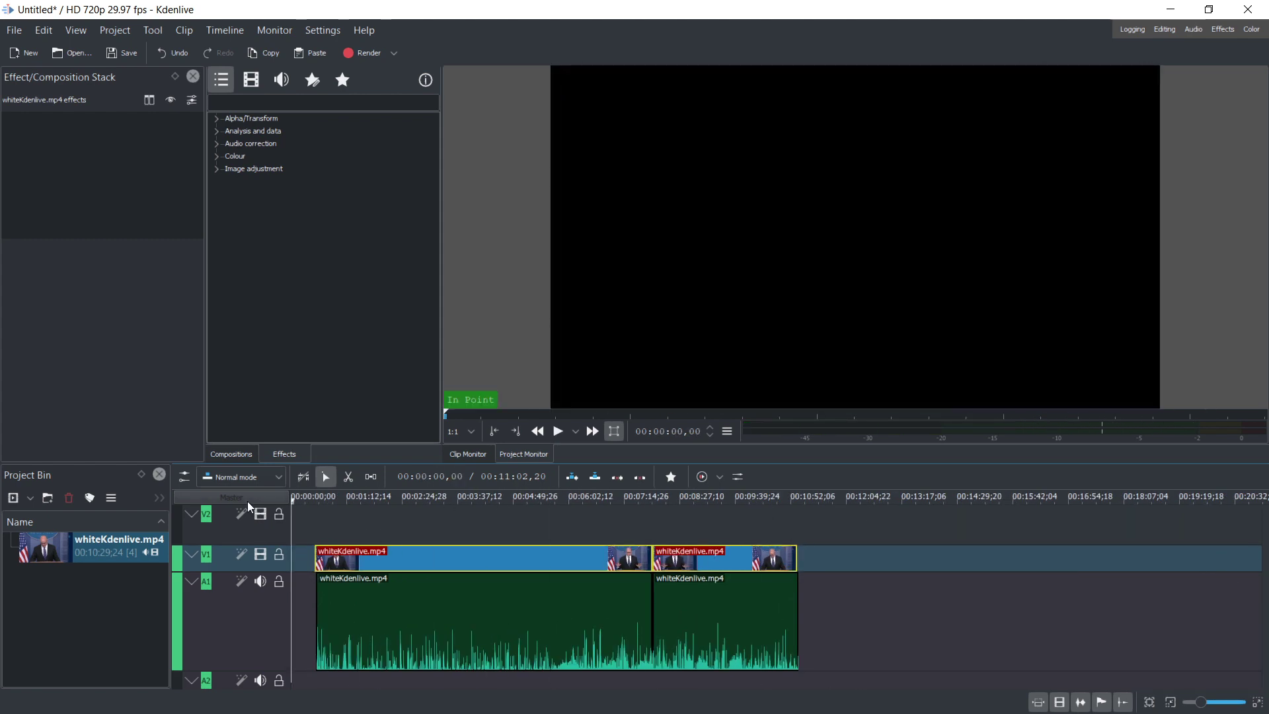
{"action": "left_click", "coordinate": [304, 559]}
{"action": "right_click", "coordinate": [302, 557]}
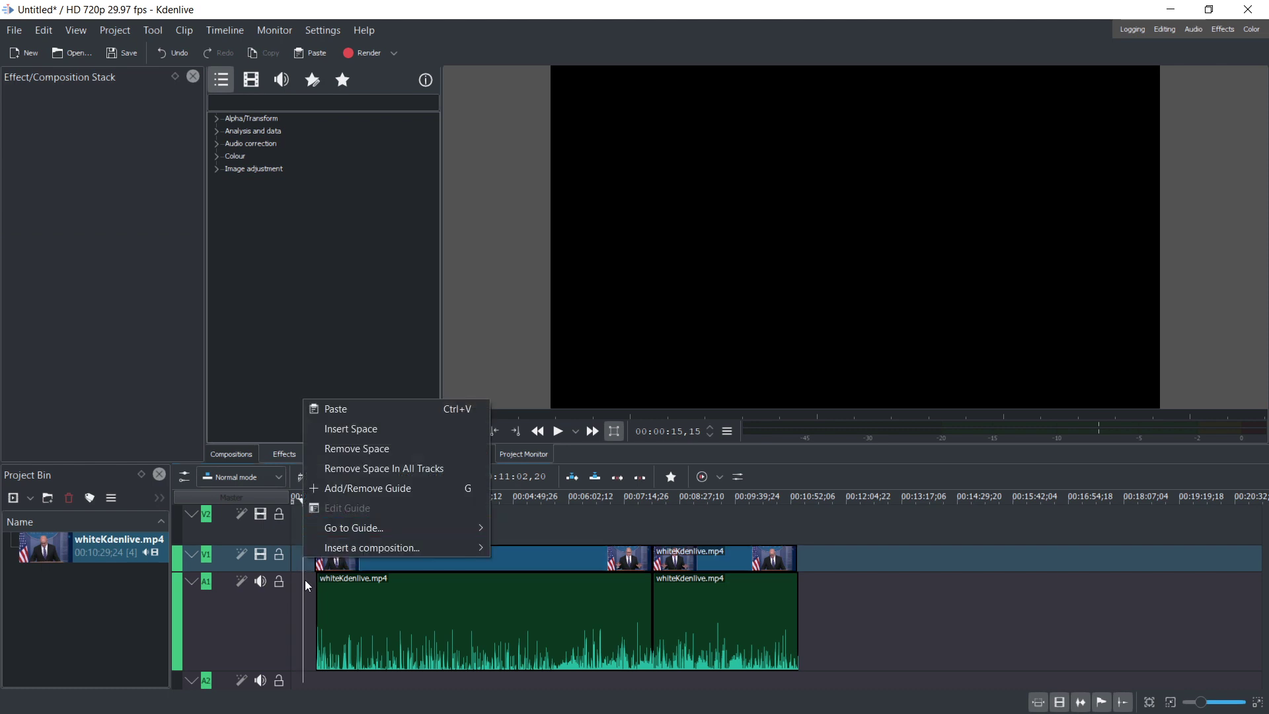
{"action": "left_click", "coordinate": [304, 581]}
{"action": "scroll", "coordinate": [304, 573], "scroll_direction": "up", "scroll_amount": 6}
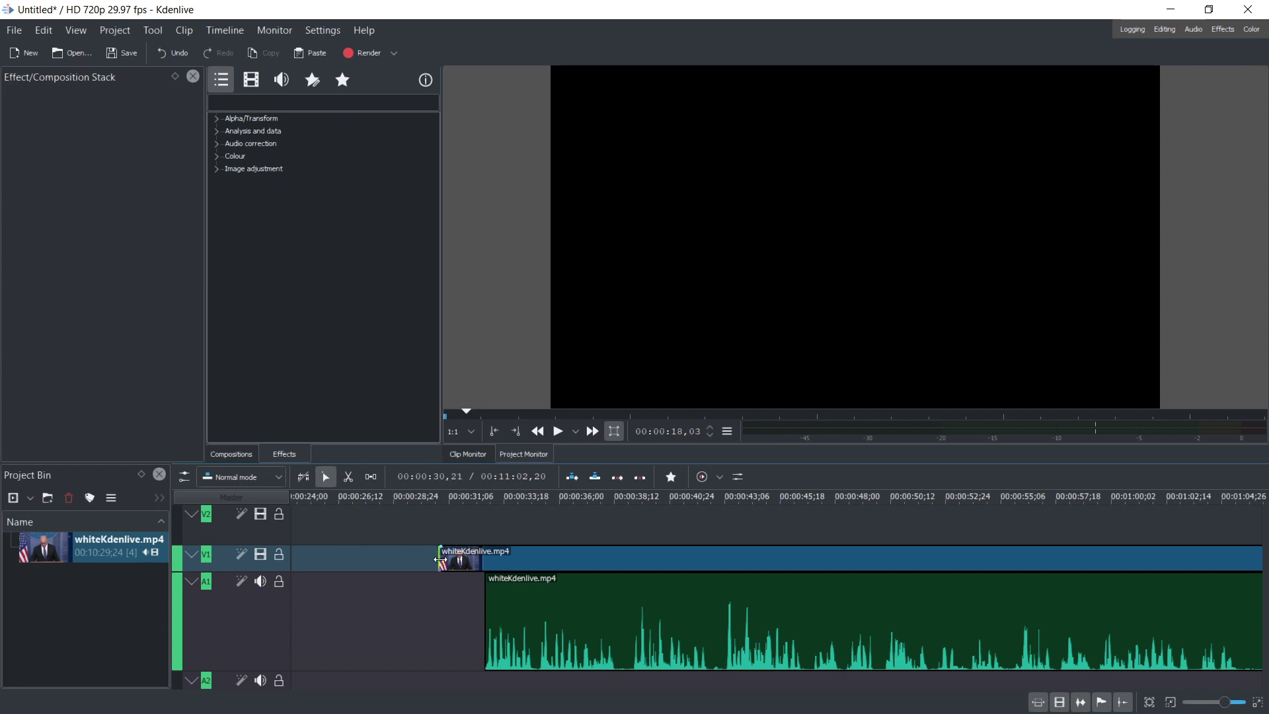
{"action": "left_click_drag", "start_coordinate": [440, 560], "coordinate": [492, 561]}
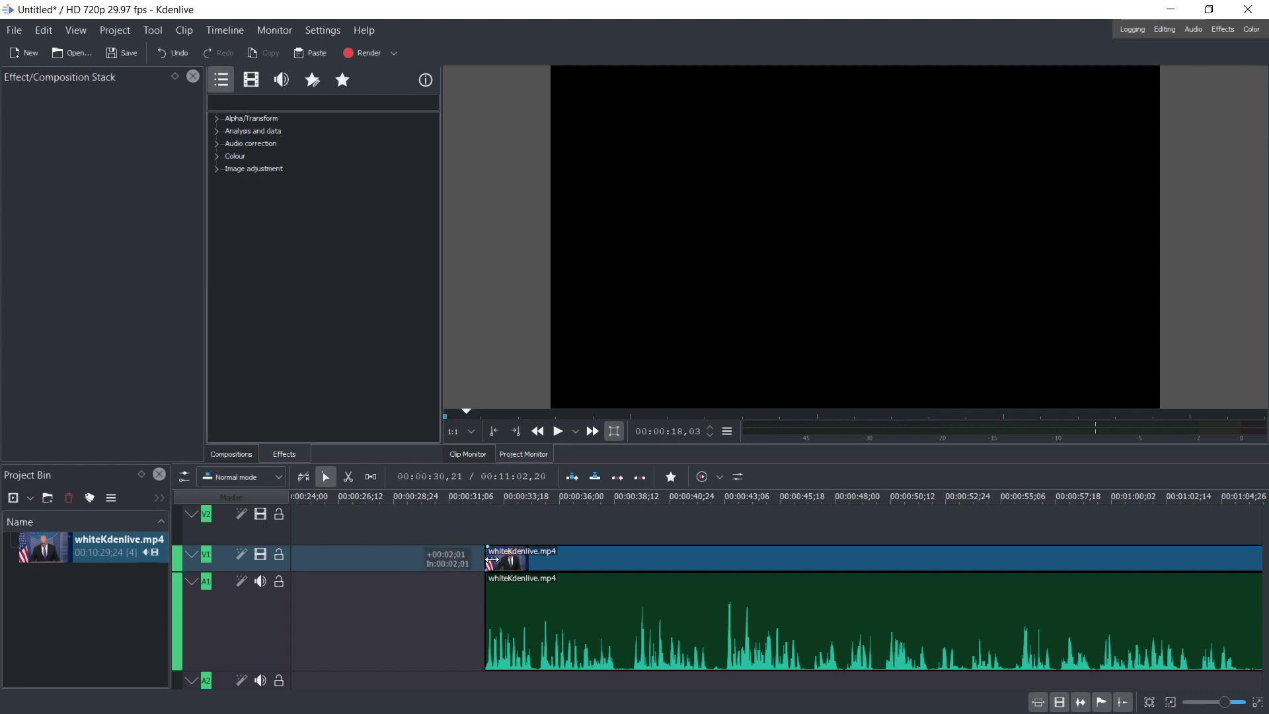
Step: Remove the empty space before the first clips in all tracks
{"action": "right_click", "coordinate": [419, 567]}
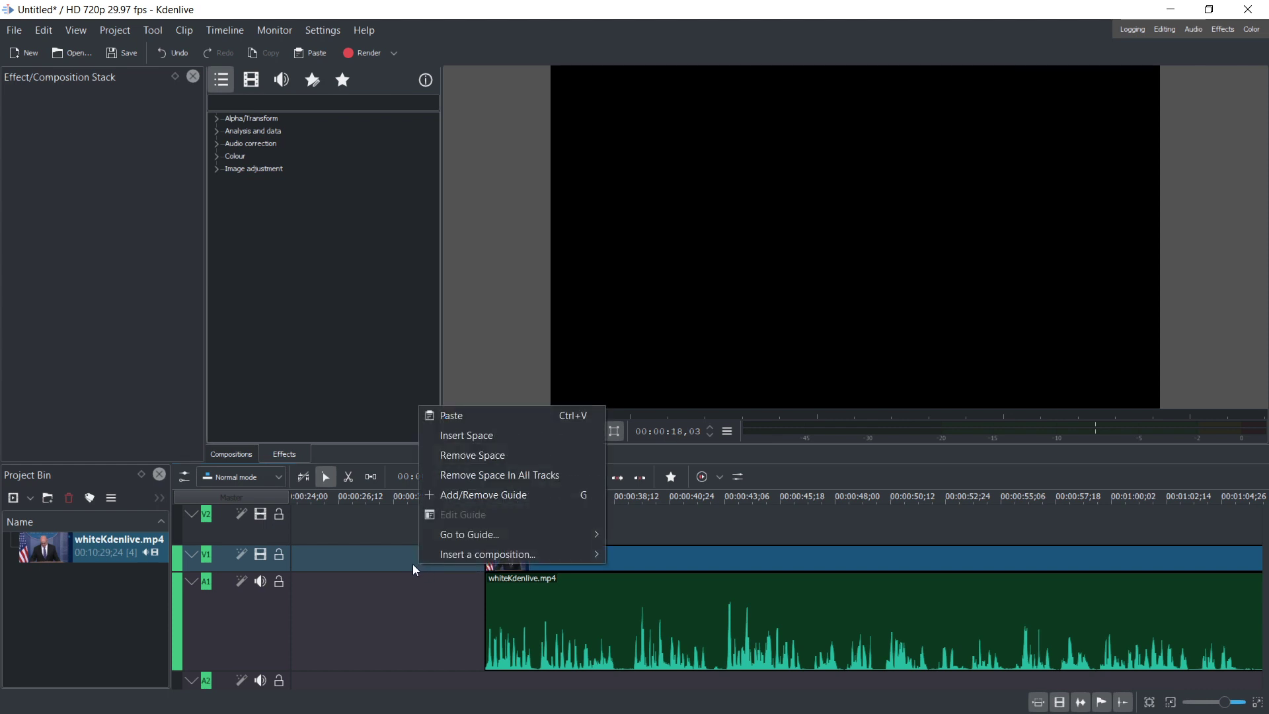
{"action": "left_click", "coordinate": [500, 476]}
{"action": "scroll", "coordinate": [504, 561], "scroll_direction": "down", "scroll_amount": 10}
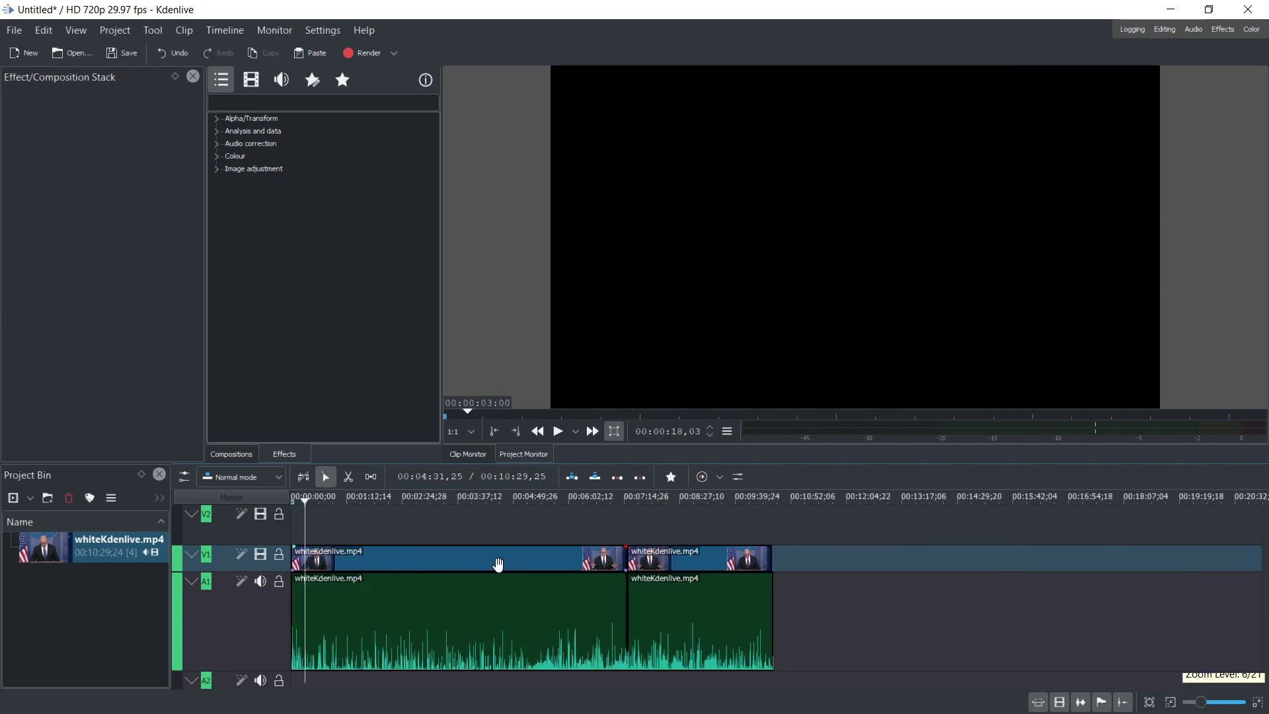
Step: Delete the second V1 and A1 pieces after the cut
{"action": "scroll", "coordinate": [552, 574], "scroll_direction": "up", "scroll_amount": 3}
{"action": "left_click", "coordinate": [556, 537]}
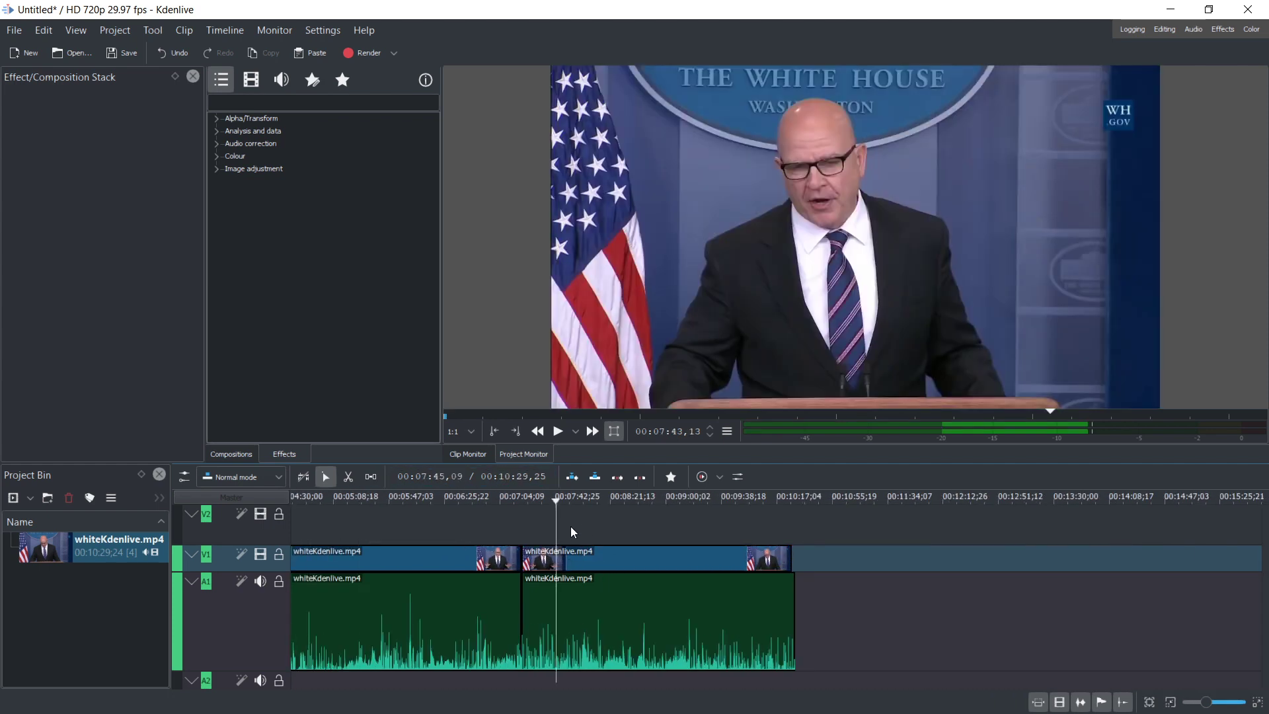
{"action": "left_click", "coordinate": [650, 612]}
{"action": "key", "text": "Delete"}
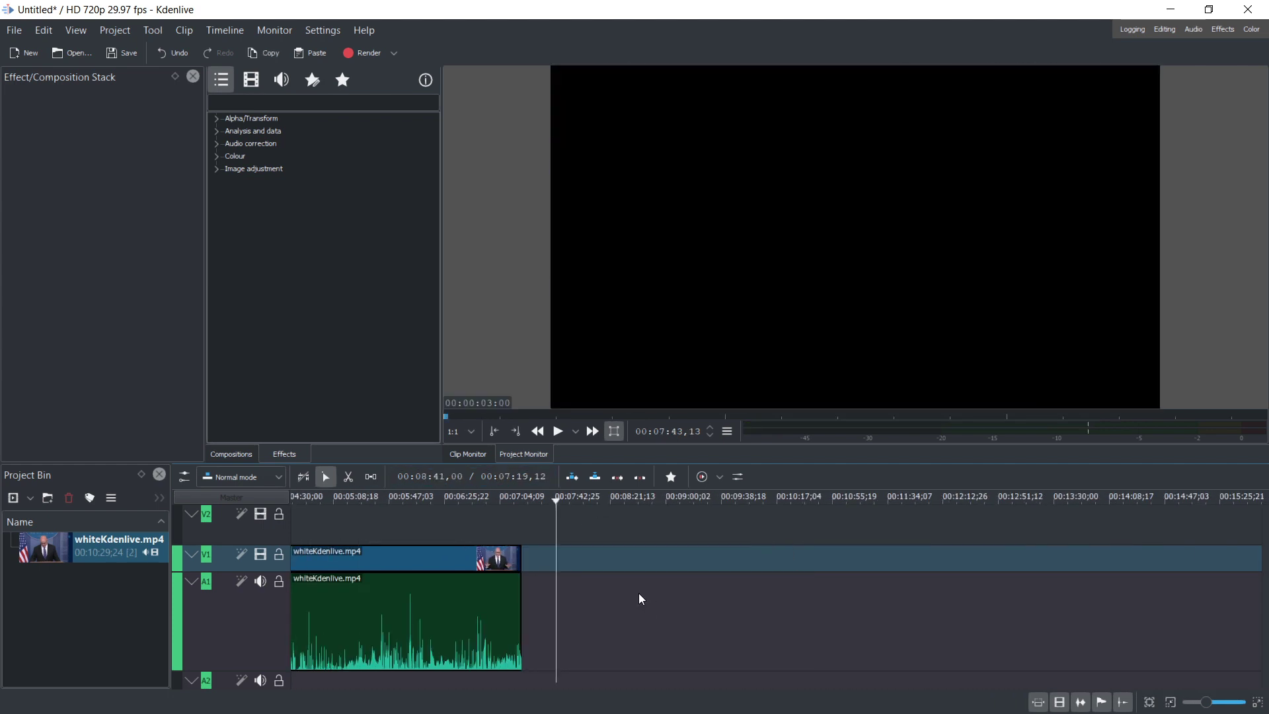
Step: Extend the end of the V1 clip to the limit of its footage and the A1 clip to the same point
{"action": "left_click_drag", "start_coordinate": [519, 555], "coordinate": [790, 559]}
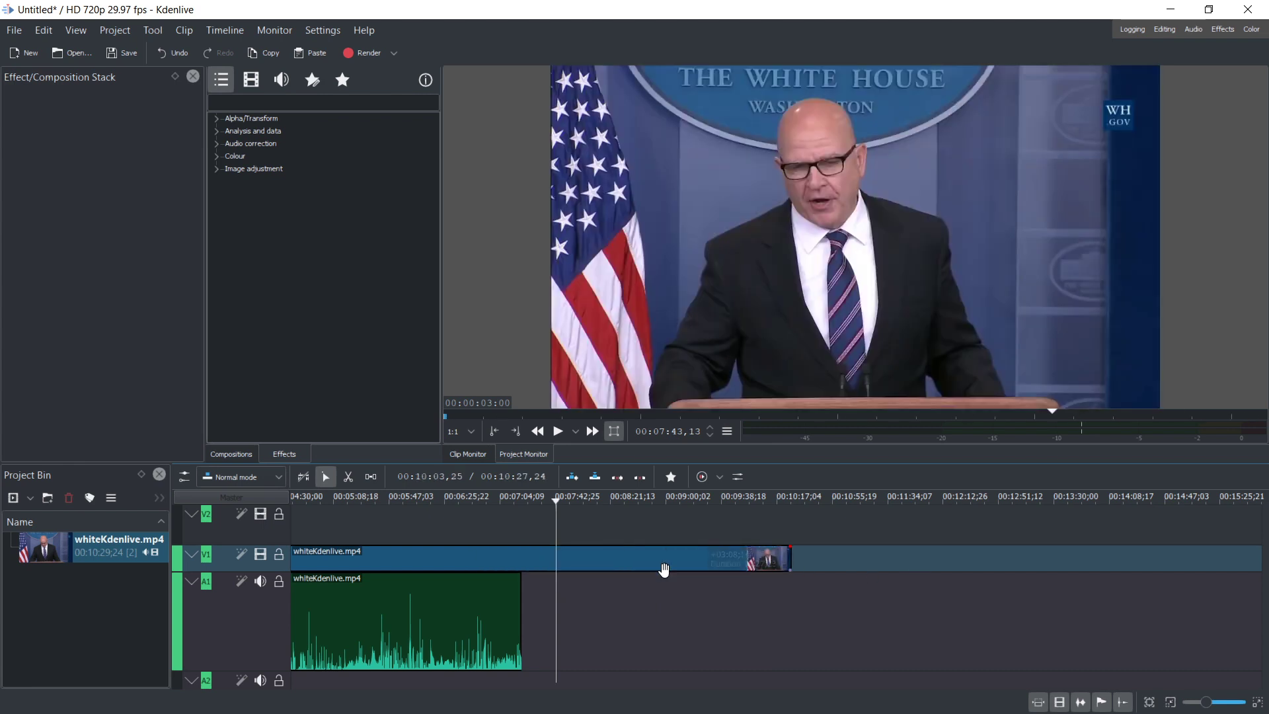
{"action": "left_click_drag", "start_coordinate": [520, 592], "coordinate": [888, 598]}
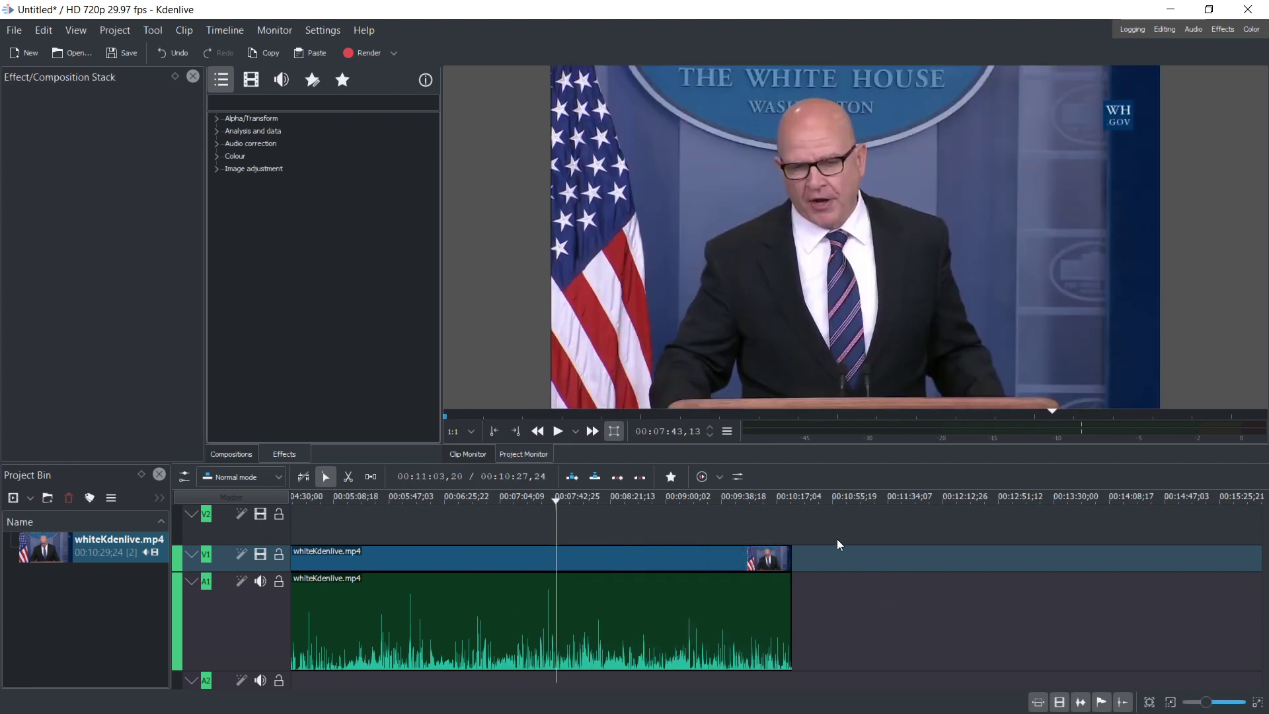
{"action": "left_click", "coordinate": [791, 497]}
{"action": "scroll", "coordinate": [809, 569], "scroll_direction": "up", "scroll_amount": 8, "text": "ctrl"}
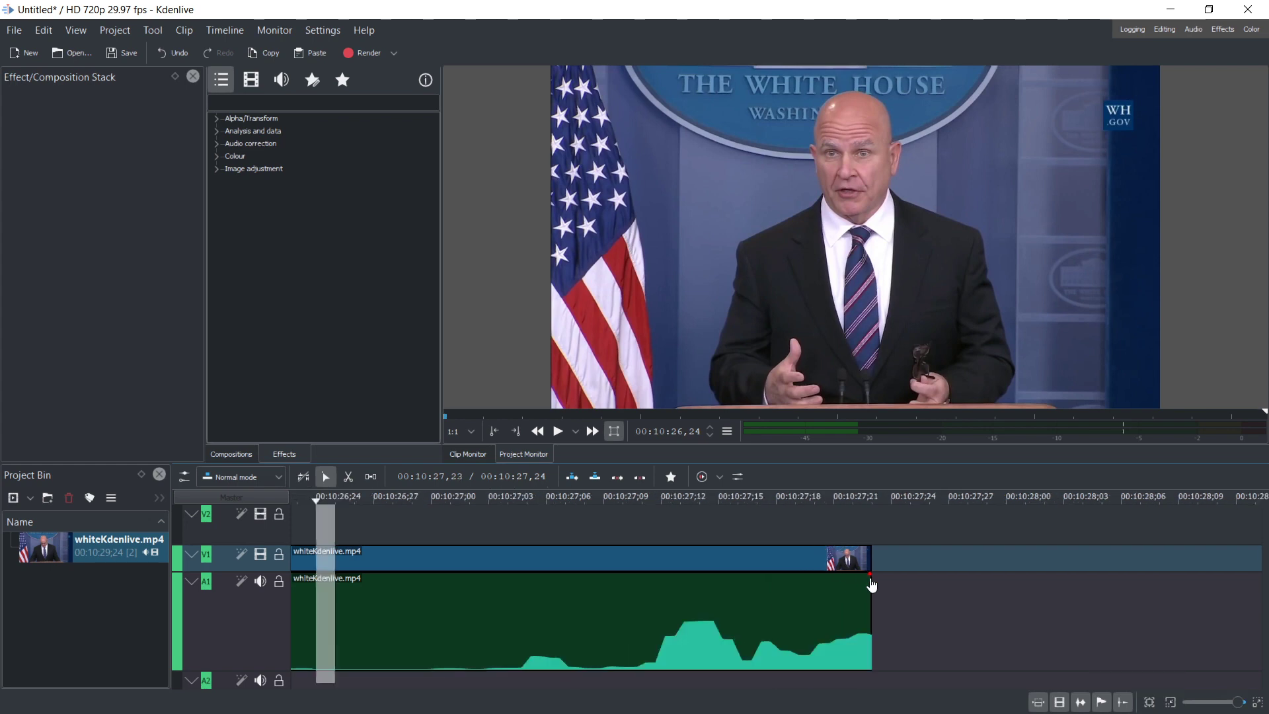
{"action": "scroll", "coordinate": [873, 581], "scroll_direction": "up", "scroll_amount": 2, "text": "ctrl"}
{"action": "mouse_move", "coordinate": [863, 582]}
{"action": "left_mouse_down"}
{"action": "mouse_move", "coordinate": [1046, 594]}
{"action": "mouse_move", "coordinate": [859, 595]}
{"action": "mouse_move", "coordinate": [857, 561]}
{"action": "left_mouse_up"}
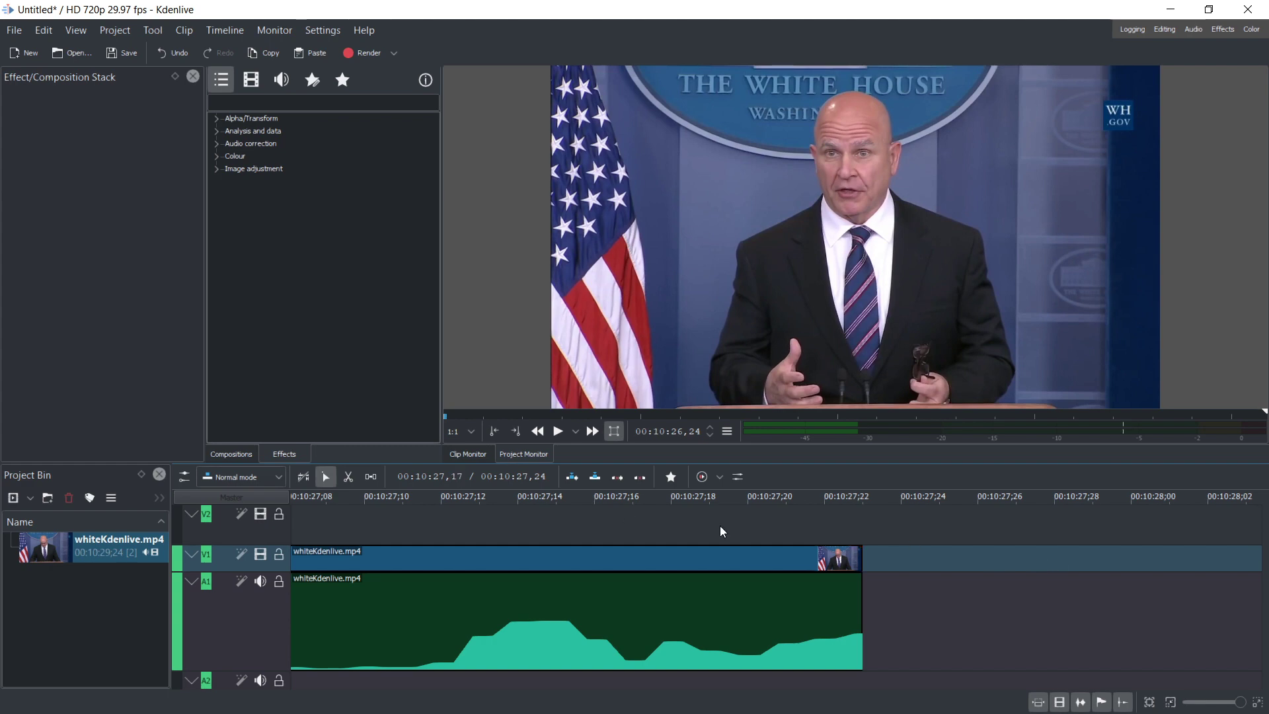
Step: Extend the end of the A1 audio clip past the video to its full duration of 10:29;24
{"action": "left_click_drag", "start_coordinate": [861, 597], "coordinate": [1253, 628]}
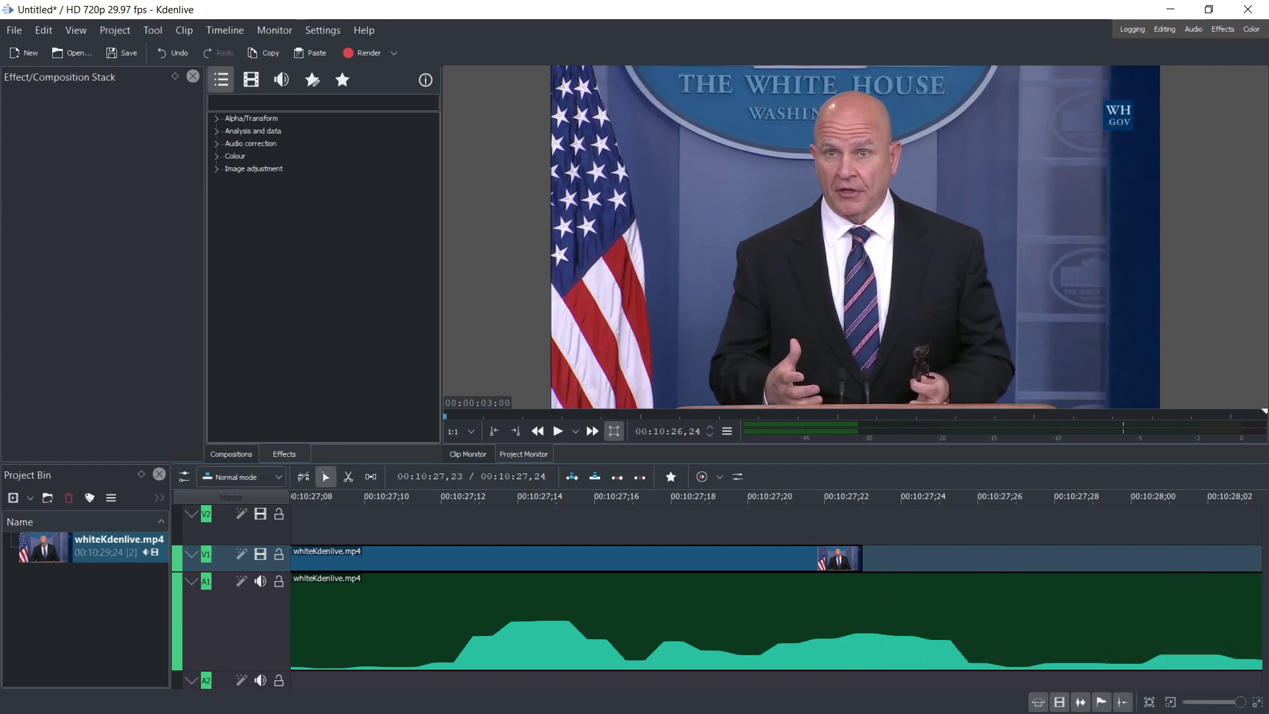
{"action": "scroll", "coordinate": [907, 622], "scroll_direction": "down", "scroll_amount": 3, "text": "ctrl"}
{"action": "left_click_drag", "start_coordinate": [934, 602], "coordinate": [1088, 609]}
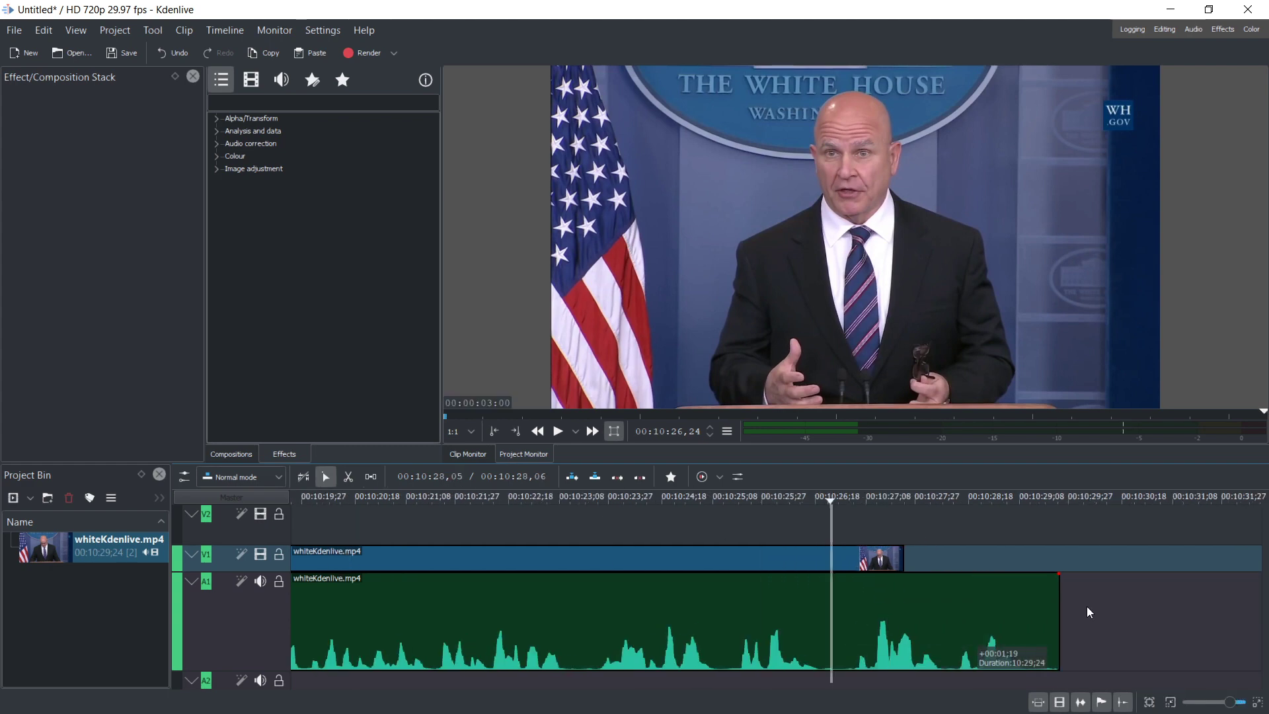
{"action": "left_click", "coordinate": [1088, 609]}
{"action": "left_click", "coordinate": [1056, 601]}
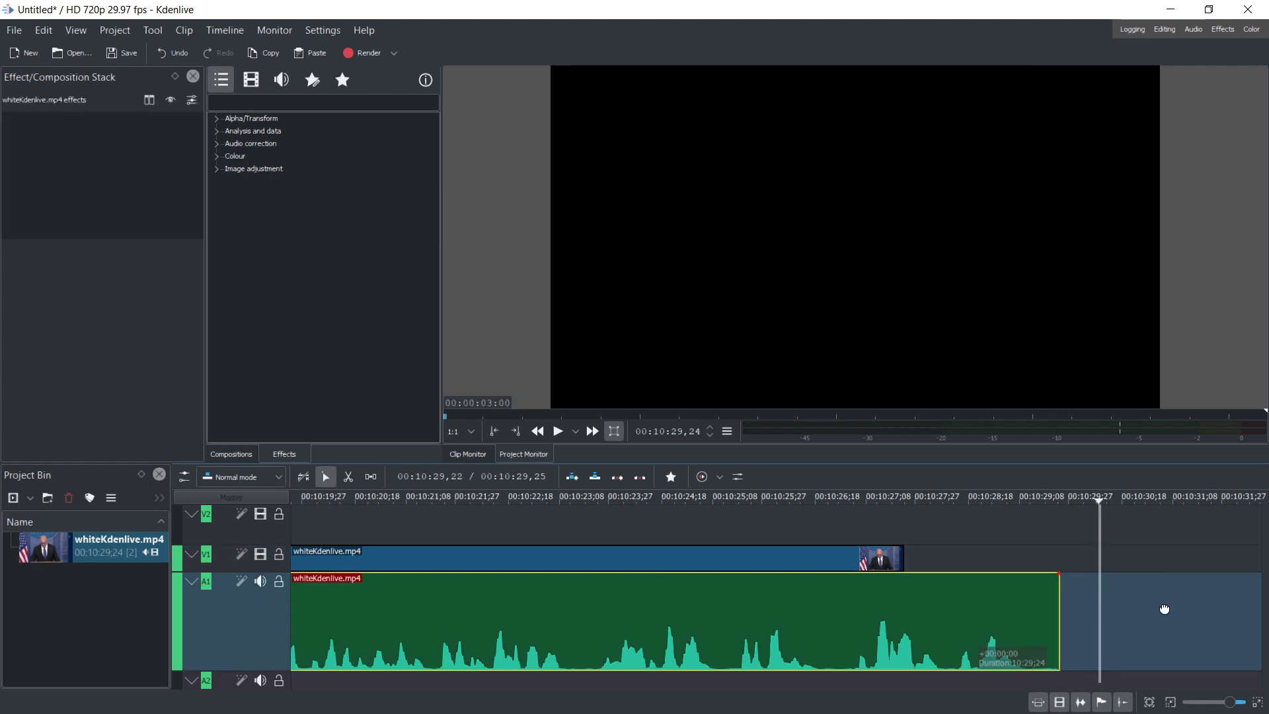
Step: Play the ending, then extract the frame at 00:10:27,22, at the end of the V1 clip, to the project as untitled-f018814.png
{"action": "left_click", "coordinate": [829, 497]}
{"action": "key", "text": "space"}
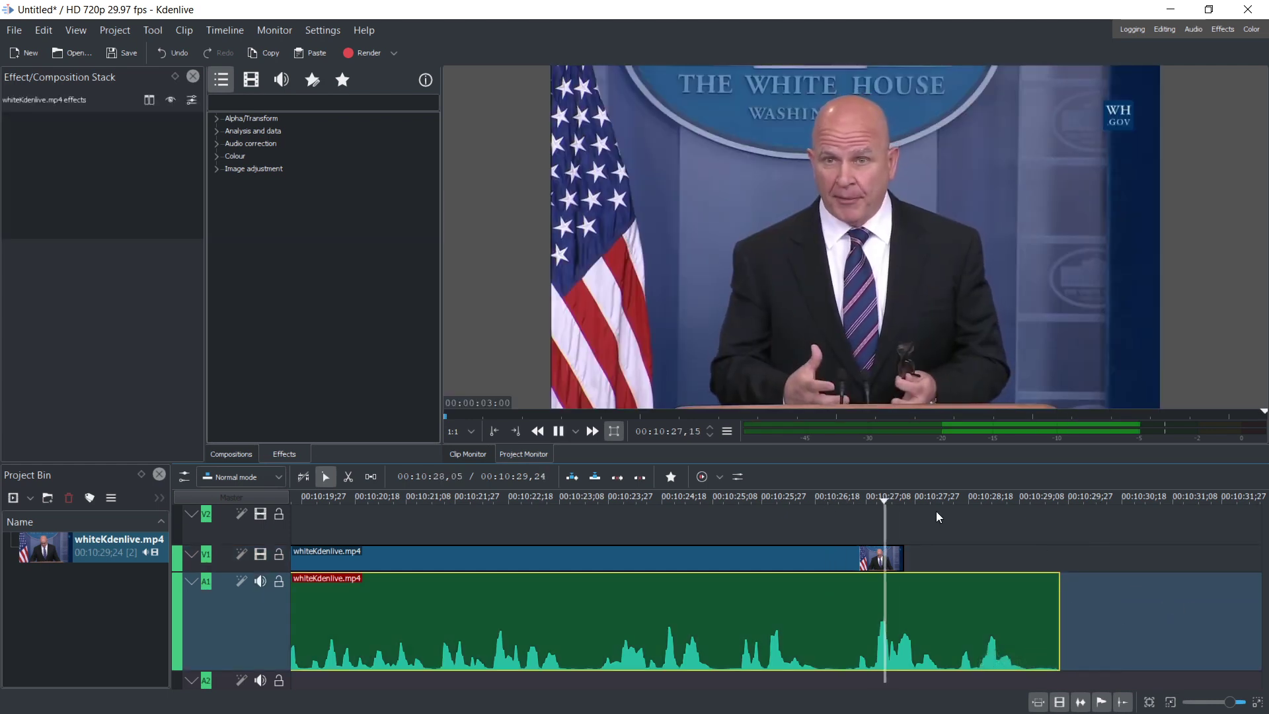
{"action": "left_click", "coordinate": [900, 510]}
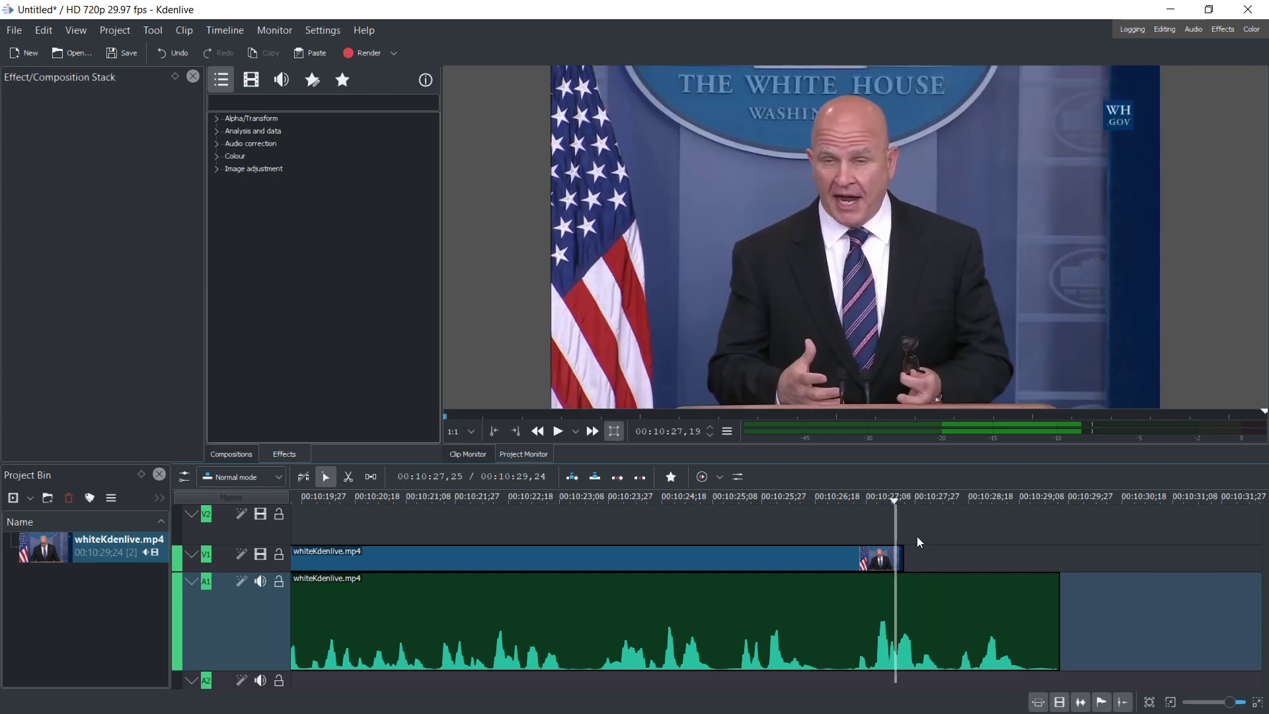
{"action": "key", "text": "Right"}
{"action": "key", "text": "Right"}
{"action": "key", "text": "Right"}
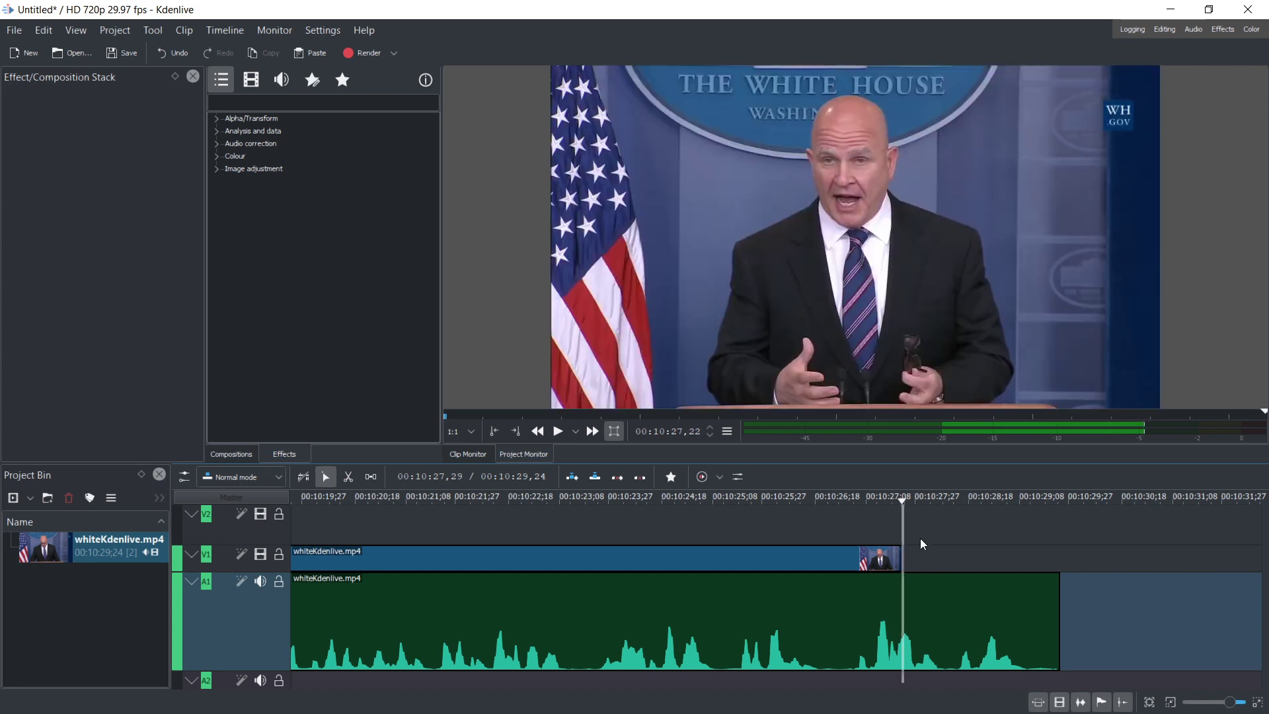
{"action": "left_click", "coordinate": [871, 559]}
{"action": "left_click", "coordinate": [727, 431]}
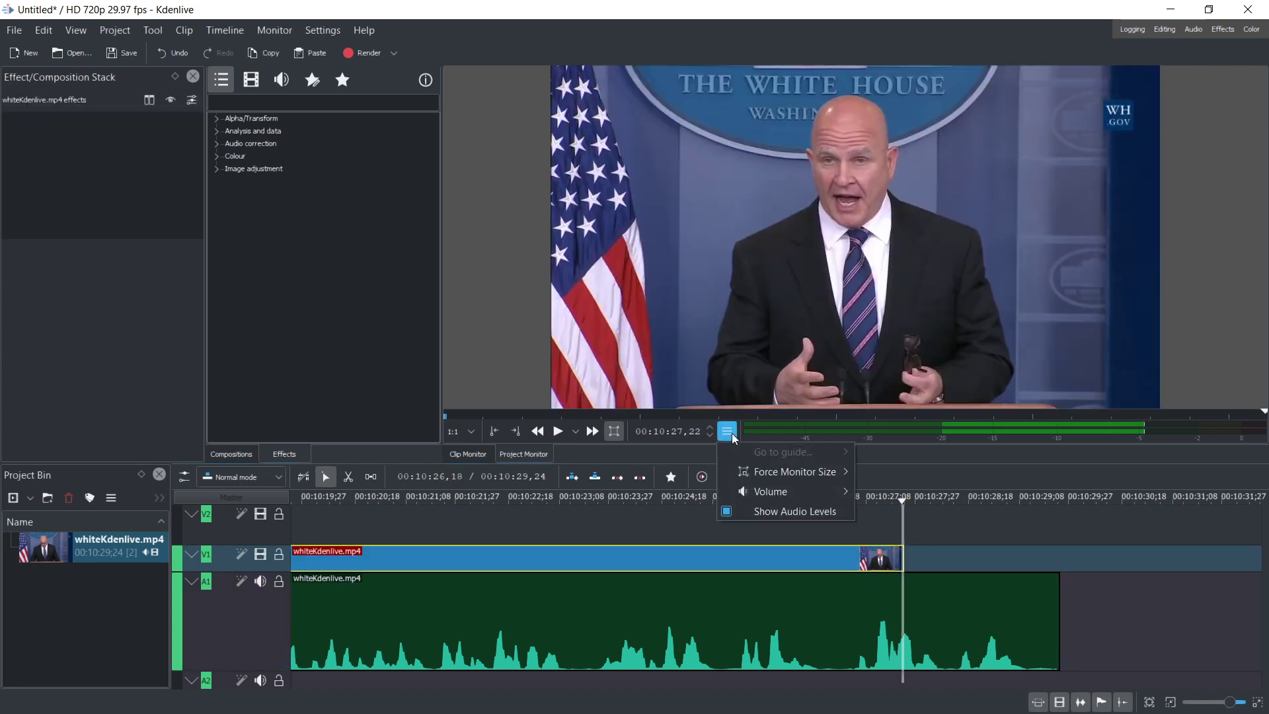
{"action": "right_click", "coordinate": [784, 279]}
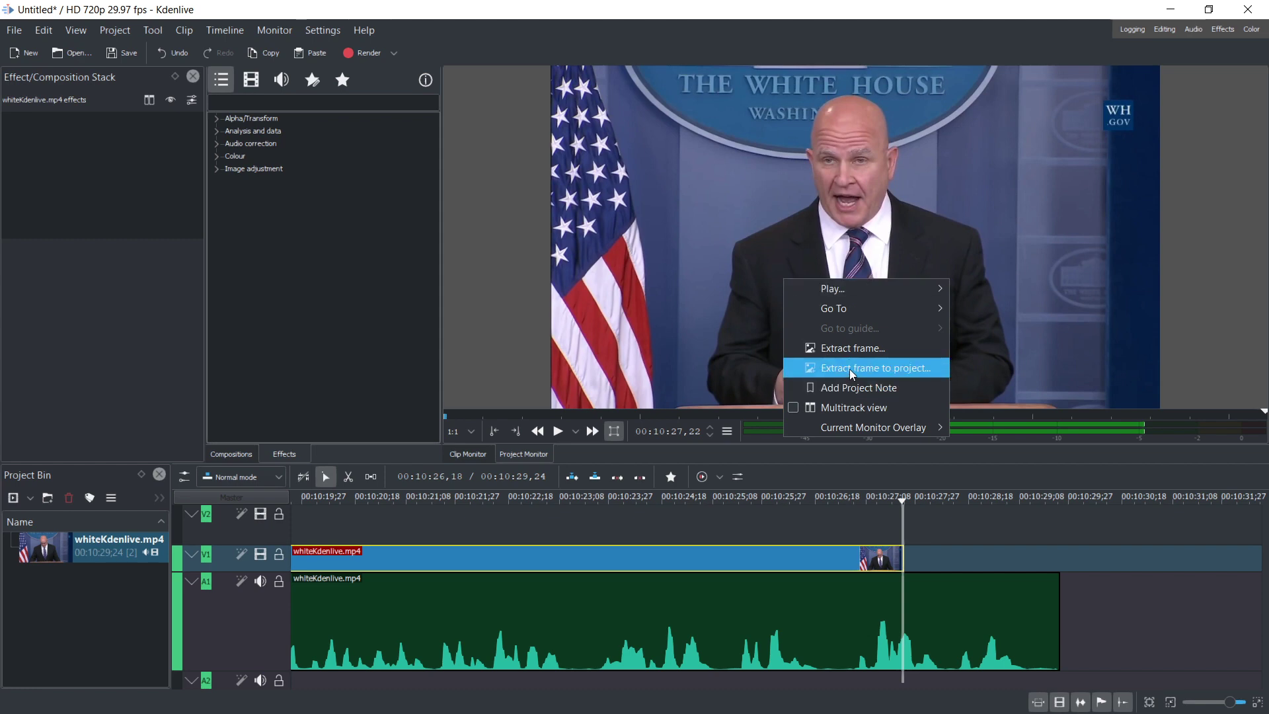
{"action": "left_click", "coordinate": [827, 367]}
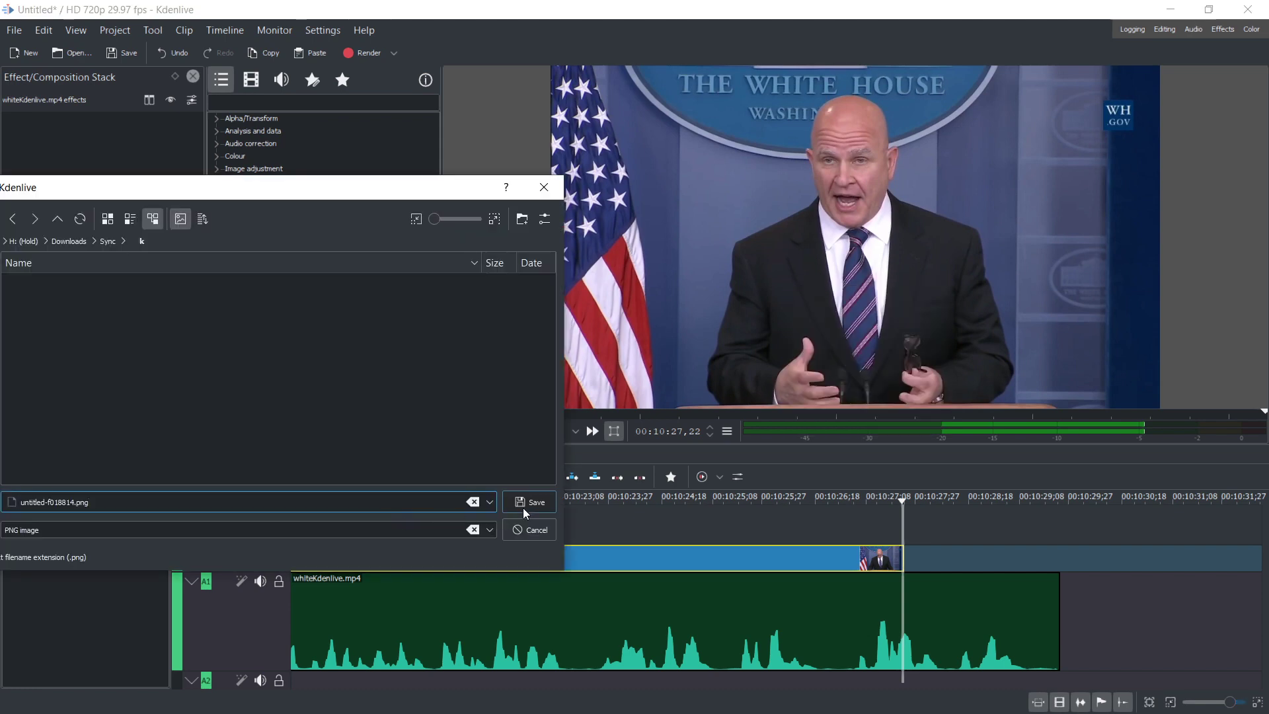
{"action": "left_click", "coordinate": [526, 503]}
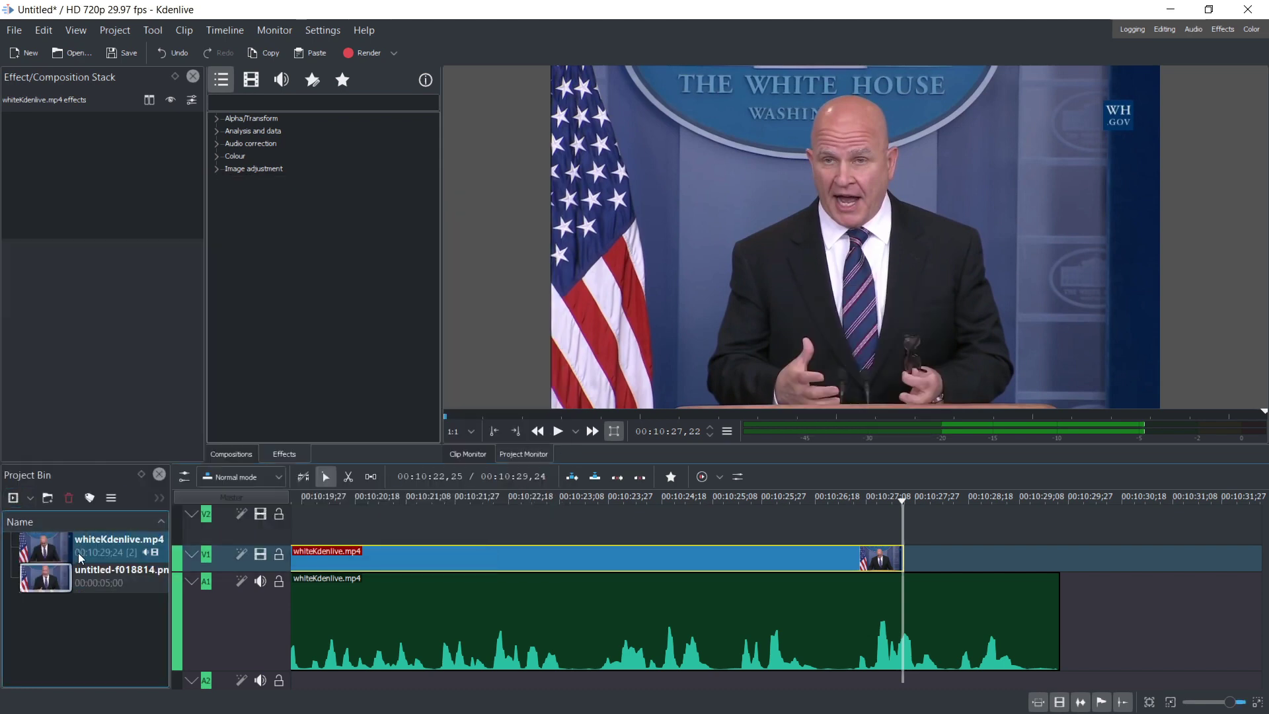
Step: Place untitled-f018814.png on V1 directly after the video clip and cut off its excess beyond the end of the A1 audio
{"action": "left_click_drag", "start_coordinate": [84, 588], "coordinate": [931, 557]}
{"action": "left_click", "coordinate": [1070, 497]}
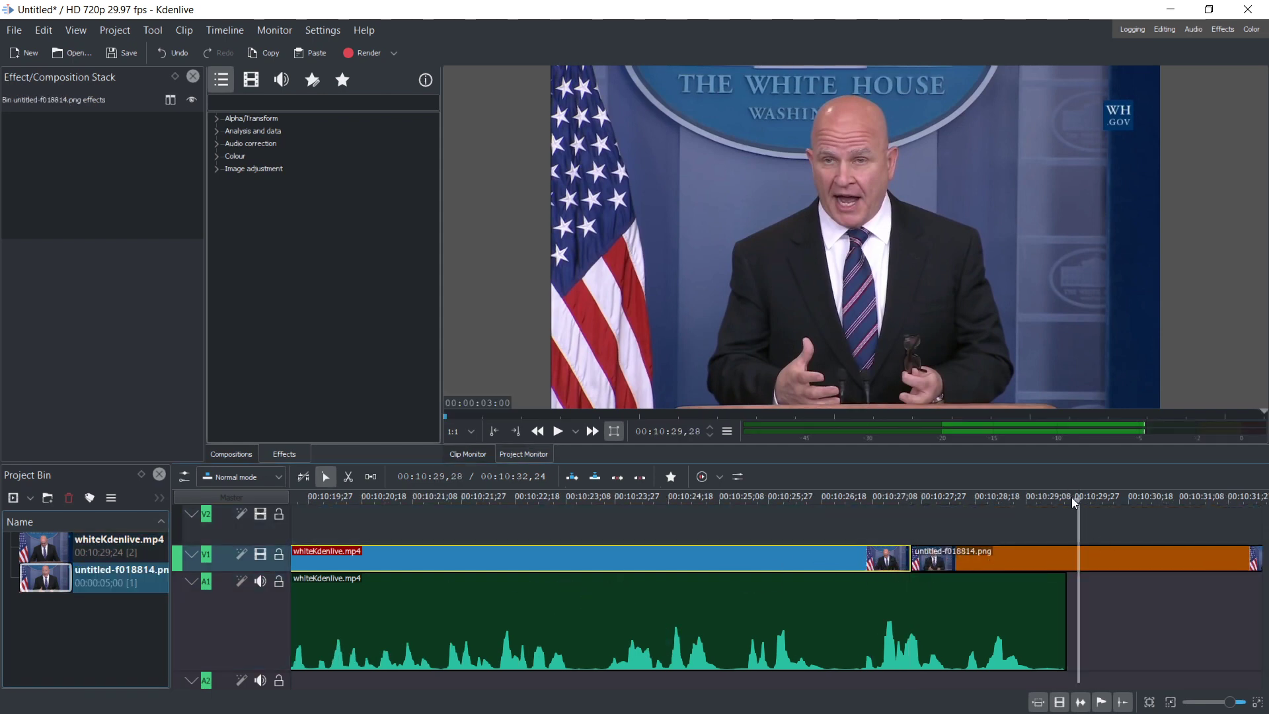
{"action": "left_click", "coordinate": [1090, 556]}
{"action": "key", "text": "shift+r"}
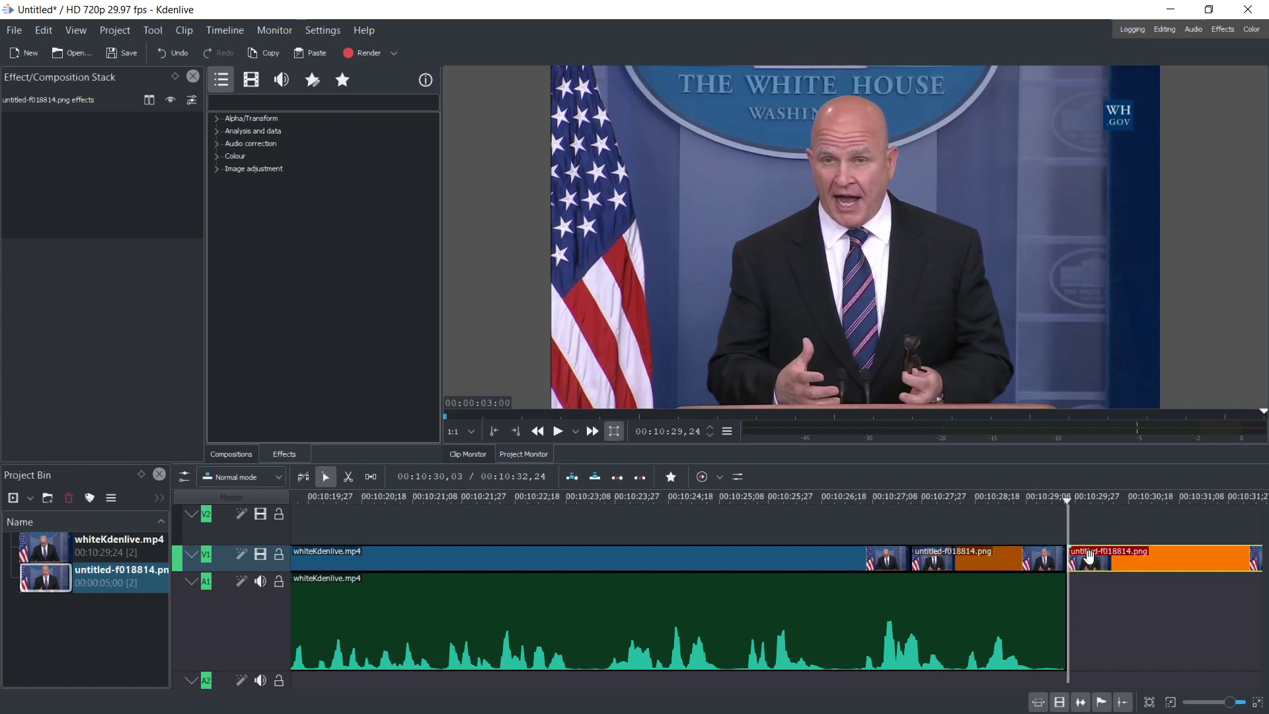
{"action": "key", "text": "Delete"}
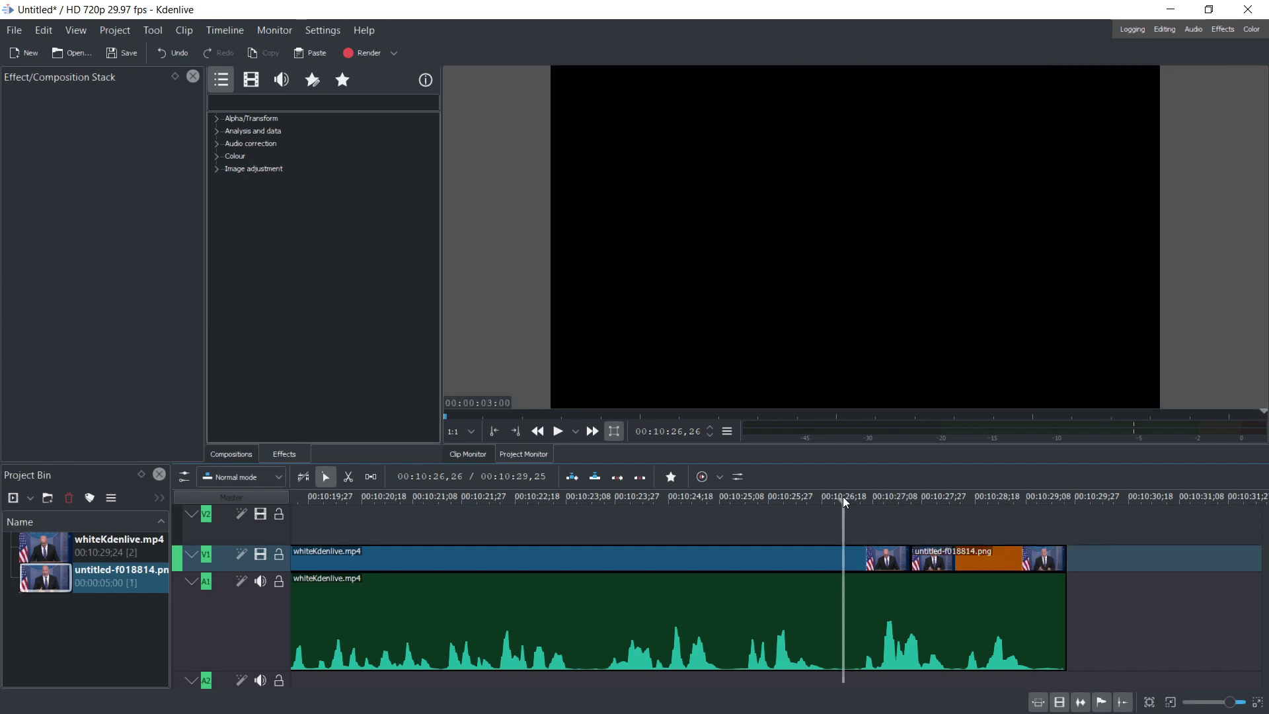
Step: Replay the ending and extract the frame at 00:10:26,29, with the speaker's mouth closed, to the project as untitled-f018791.png
{"action": "key", "text": "space"}
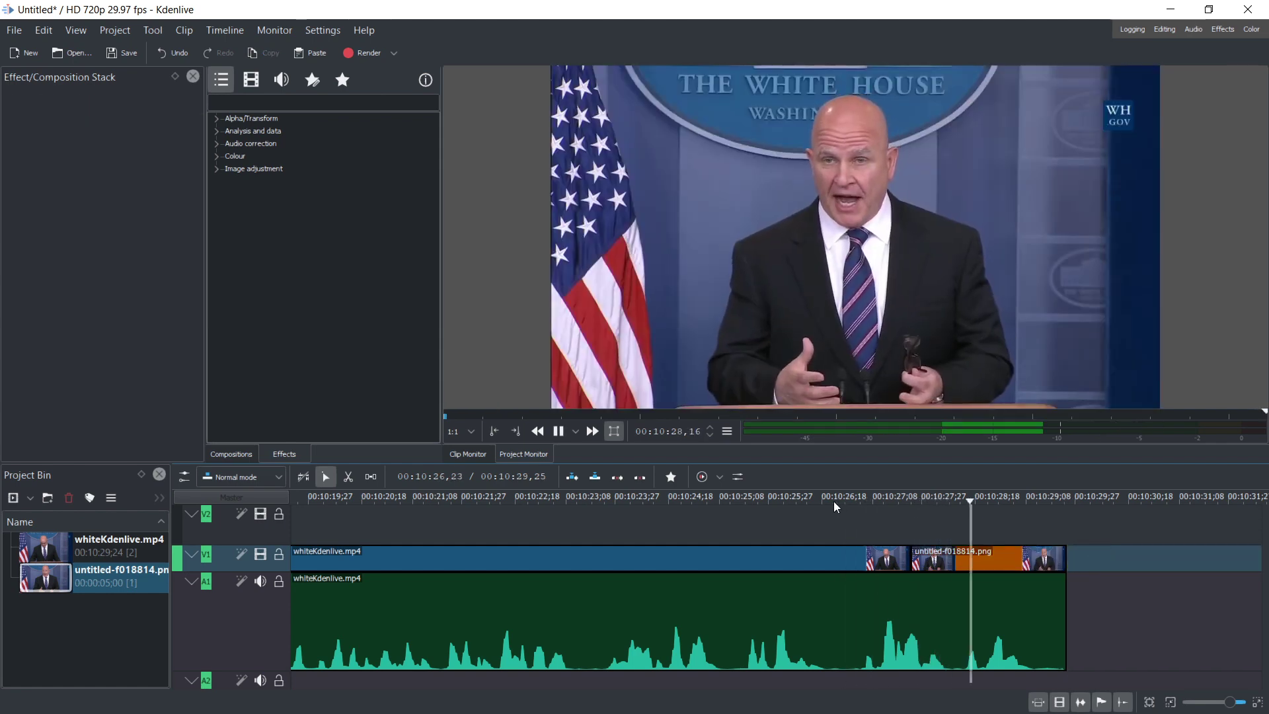
{"action": "left_click", "coordinate": [897, 499]}
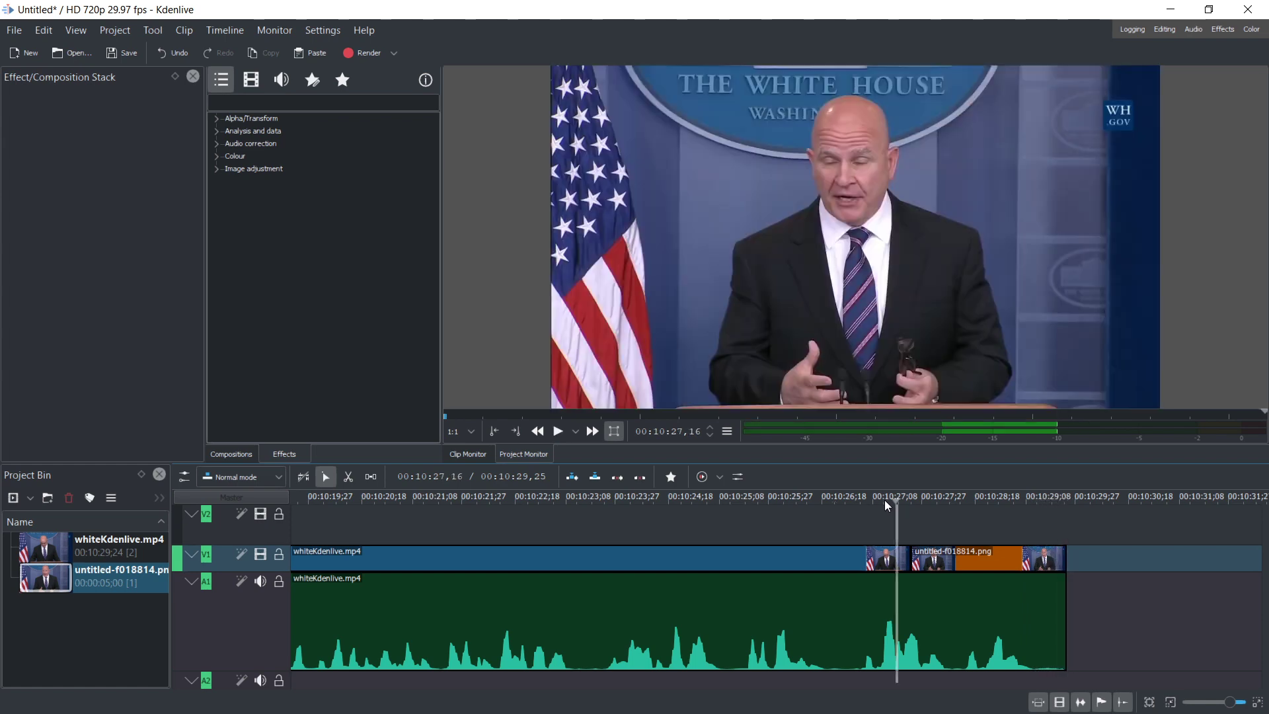
{"action": "left_click_drag", "start_coordinate": [885, 500], "coordinate": [851, 500]}
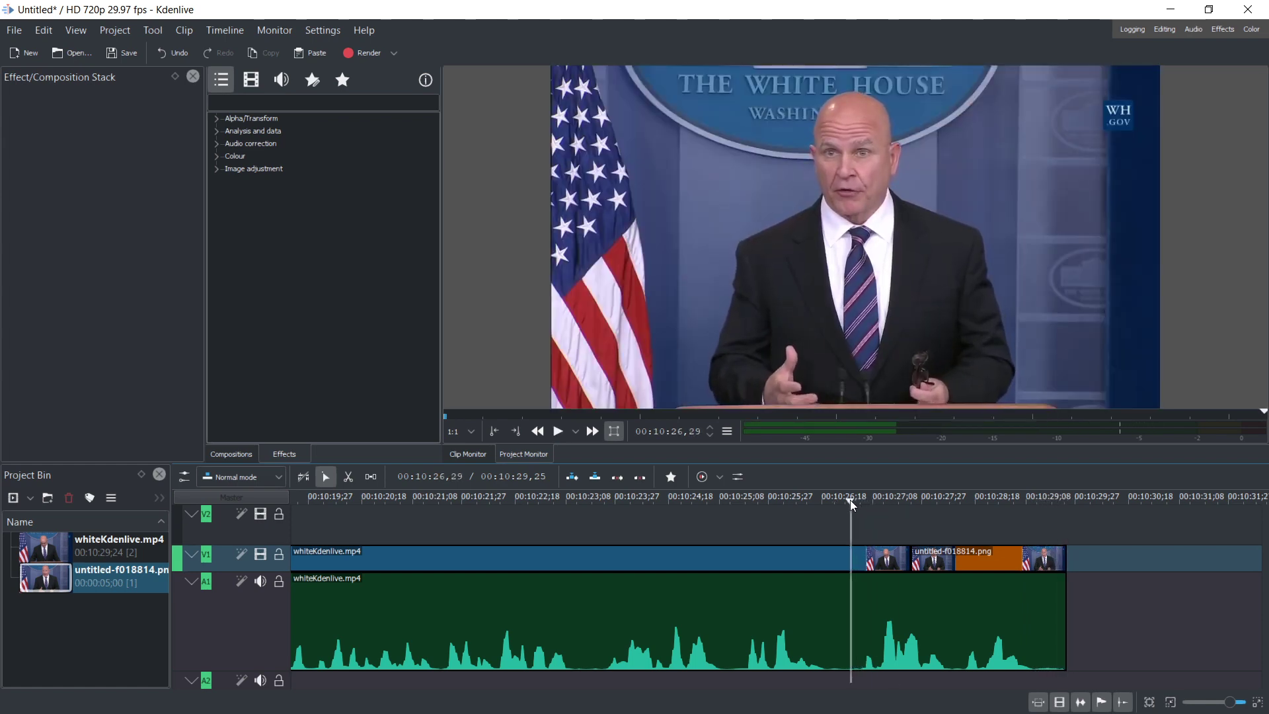
{"action": "left_click", "coordinate": [881, 563]}
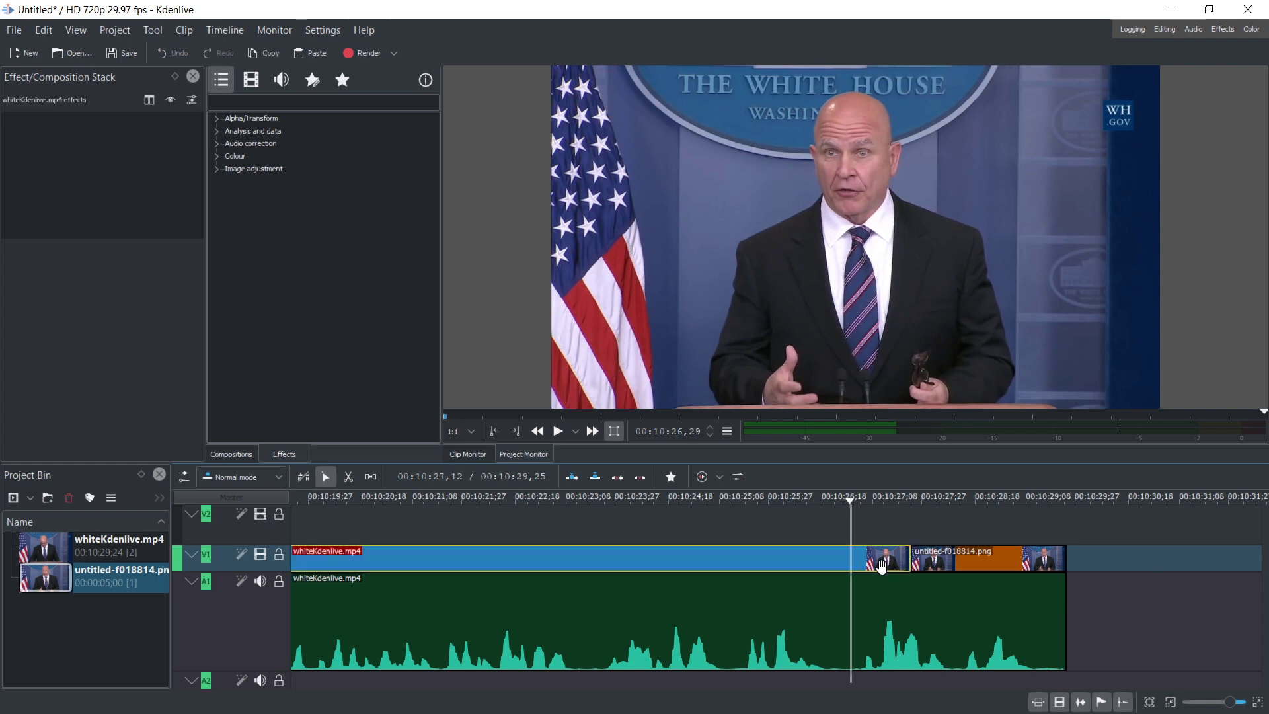
{"action": "right_click", "coordinate": [996, 289]}
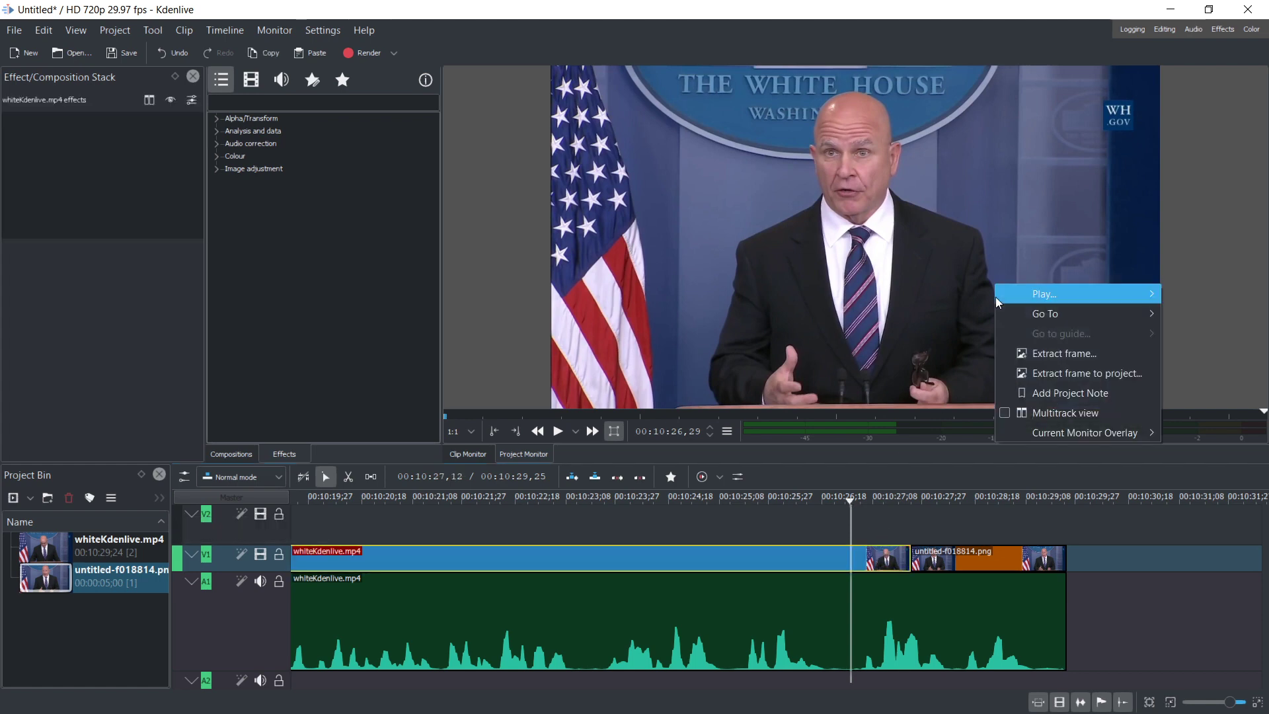
{"action": "left_click", "coordinate": [1065, 371]}
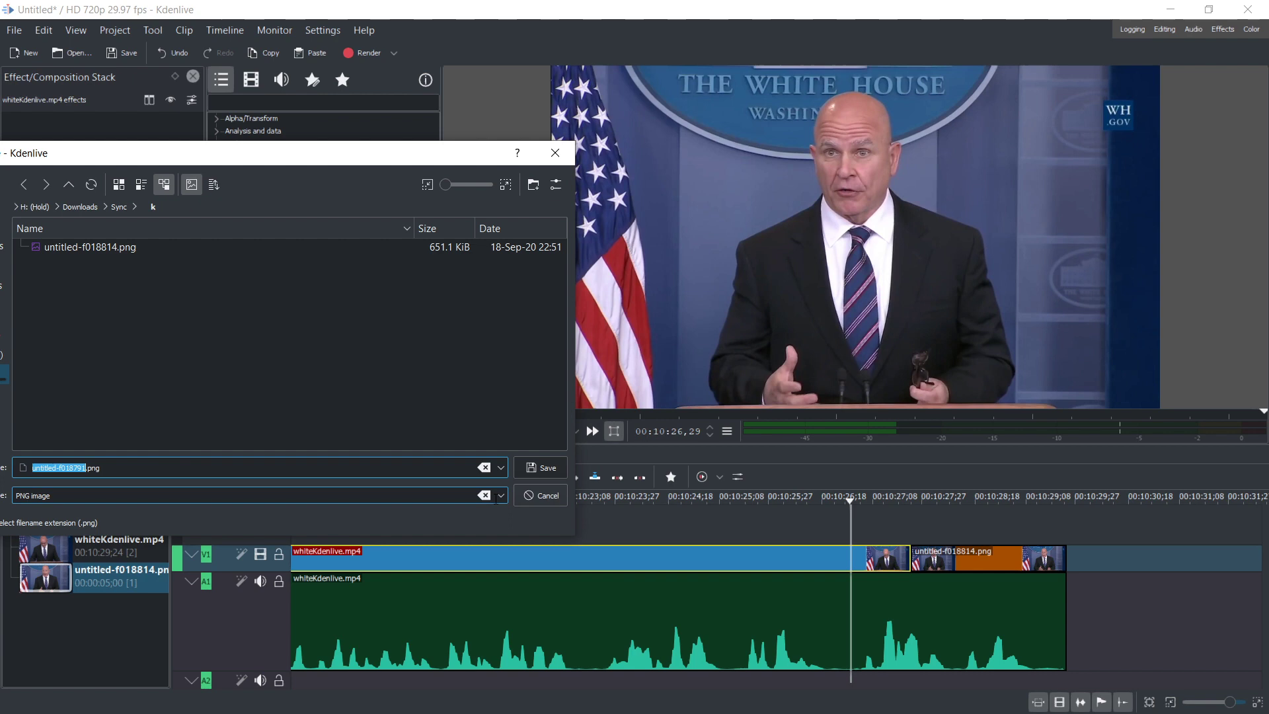
{"action": "left_click", "coordinate": [538, 470]}
Step: Place untitled-f018791.png on V2 from 00:10:26,29, play it, and trim its end to the end of the A1 audio
{"action": "left_click_drag", "start_coordinate": [110, 614], "coordinate": [909, 536]}
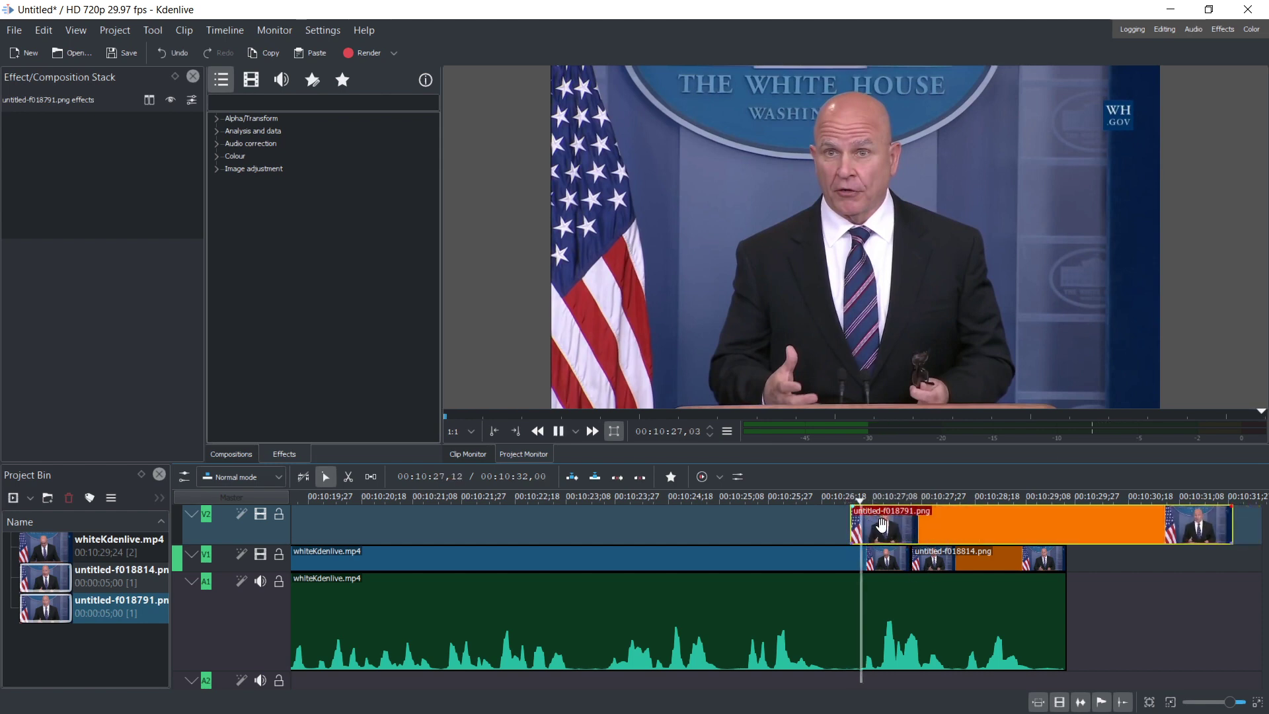
{"action": "left_click", "coordinate": [811, 495]}
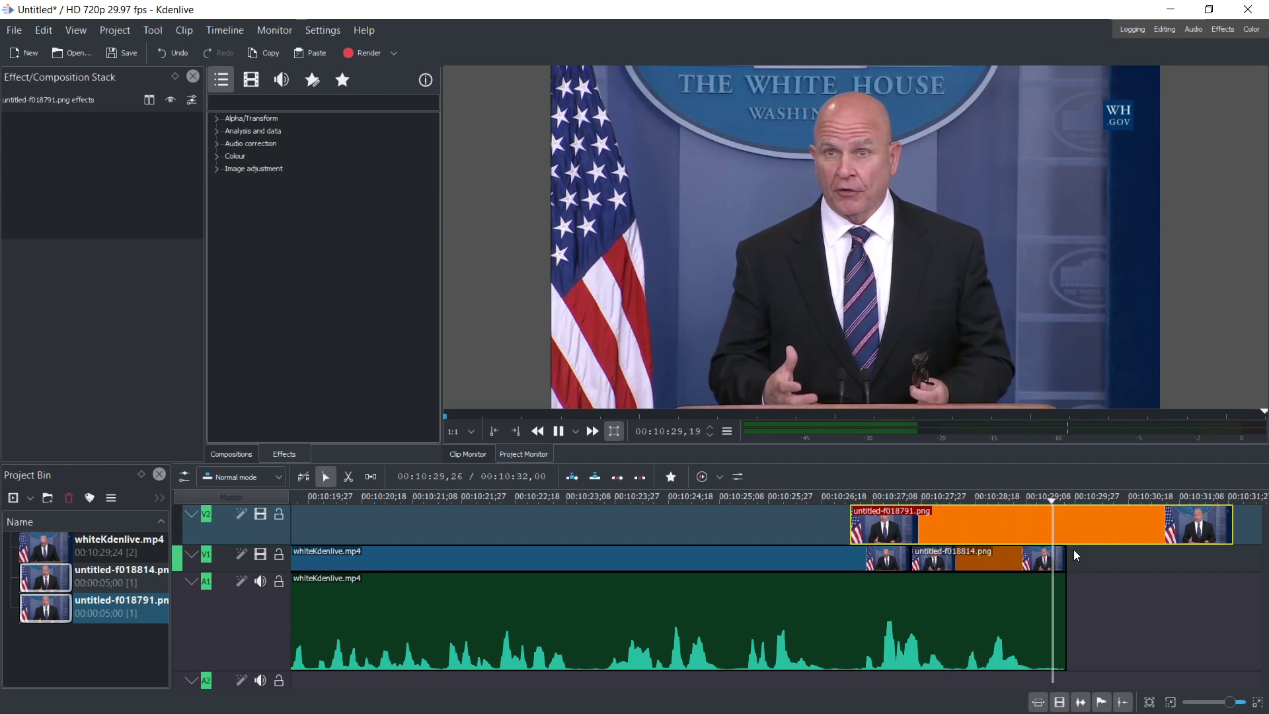
{"action": "key", "text": "space"}
{"action": "left_click_drag", "start_coordinate": [1233, 523], "coordinate": [1068, 526]}
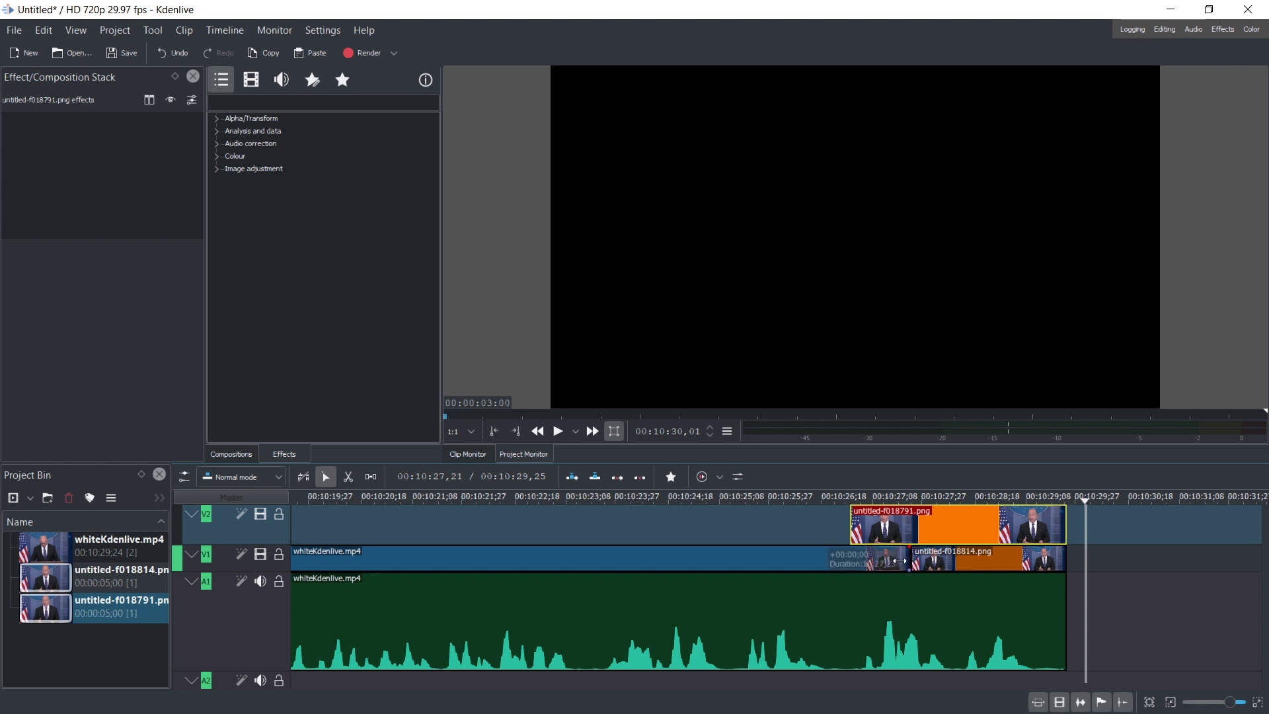
Step: Trim the V1 video's end to the start of the V2 still, then replace untitled-f018814.png on V1 with untitled-f018791.png from V2
{"action": "left_click_drag", "start_coordinate": [855, 558], "coordinate": [850, 559]}
{"action": "left_click", "coordinate": [938, 558]}
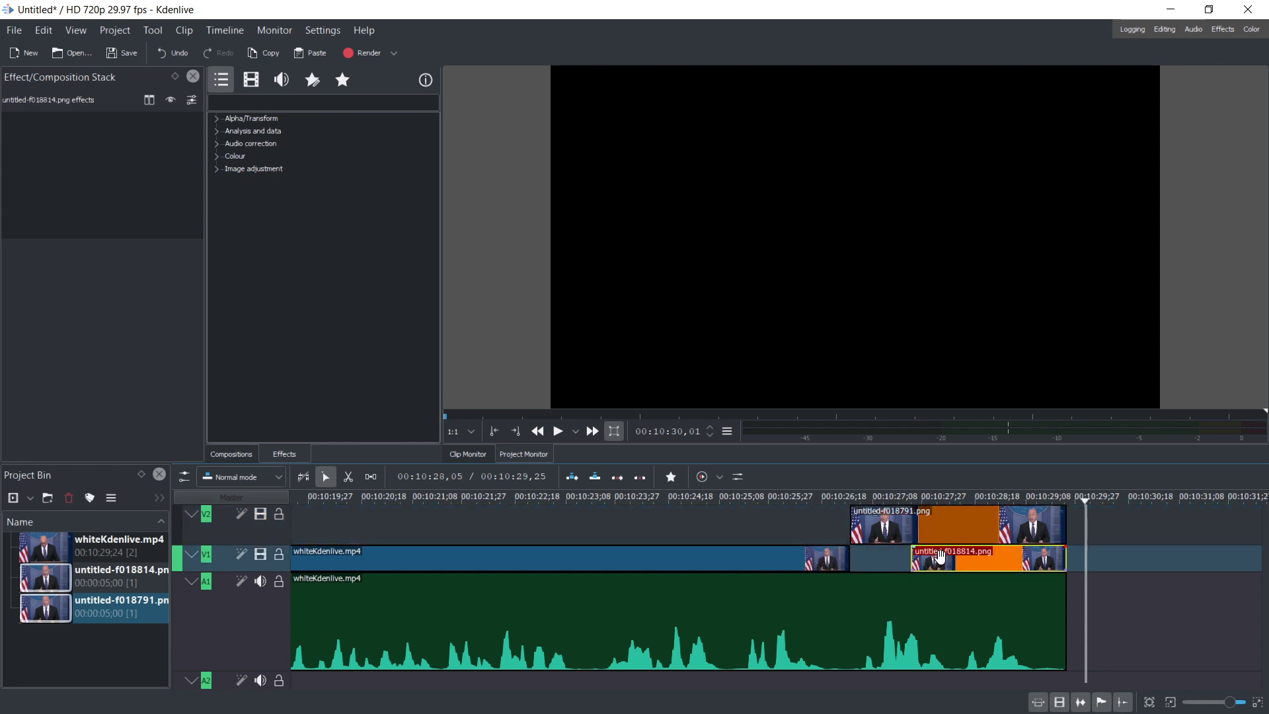
{"action": "key", "text": "Delete"}
{"action": "left_click_drag", "start_coordinate": [930, 536], "coordinate": [930, 548]}
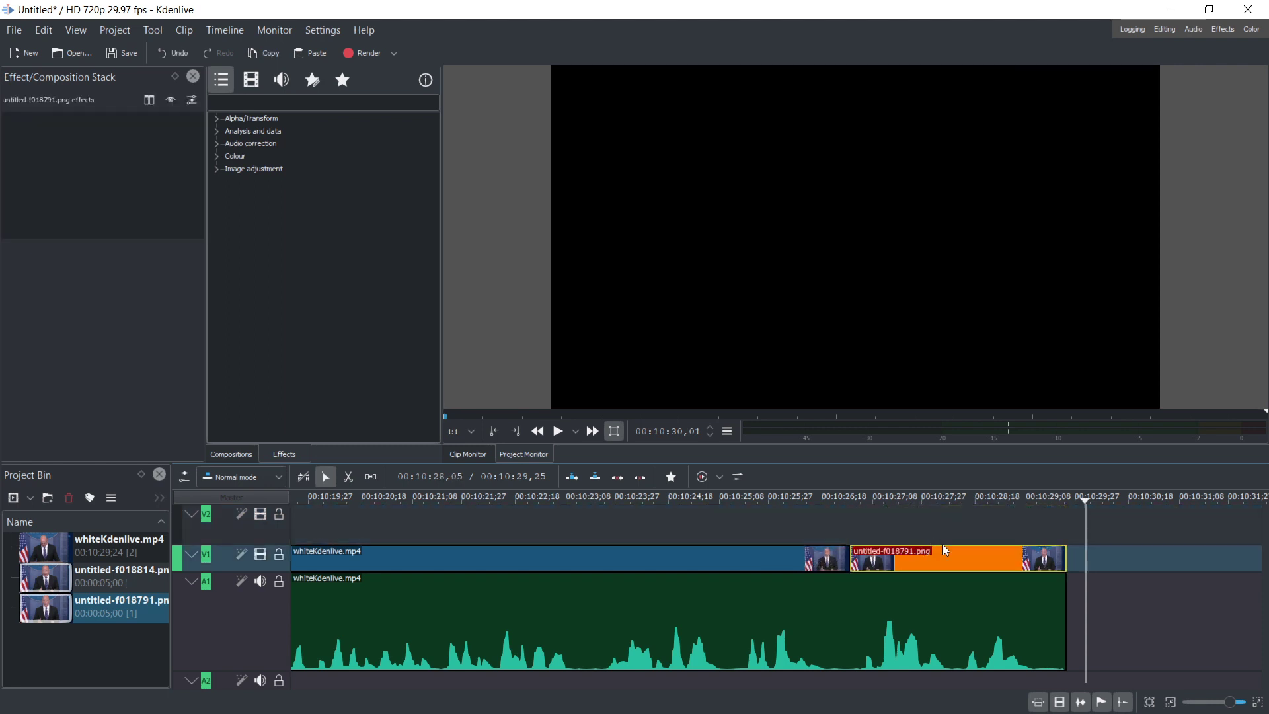
Step: Check the transition from the V1 video to the still image, then play the timeline from its beginning
{"action": "left_click", "coordinate": [842, 508]}
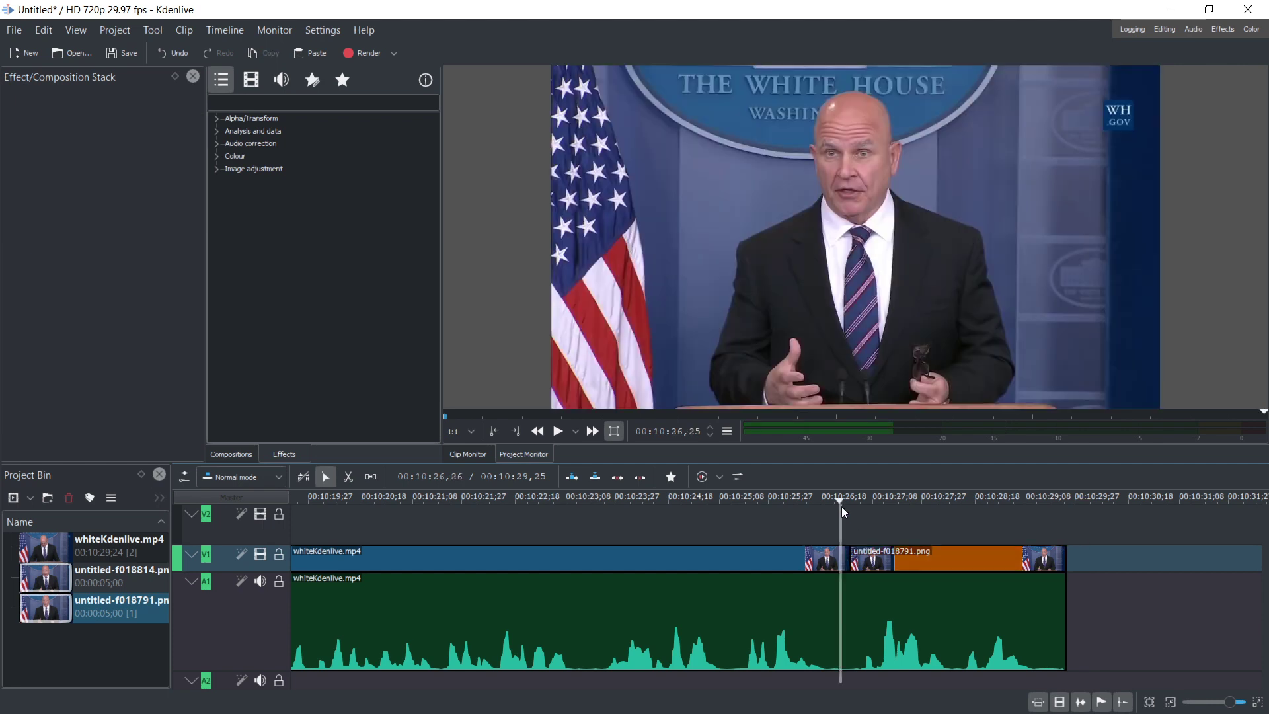
{"action": "left_click", "coordinate": [890, 526]}
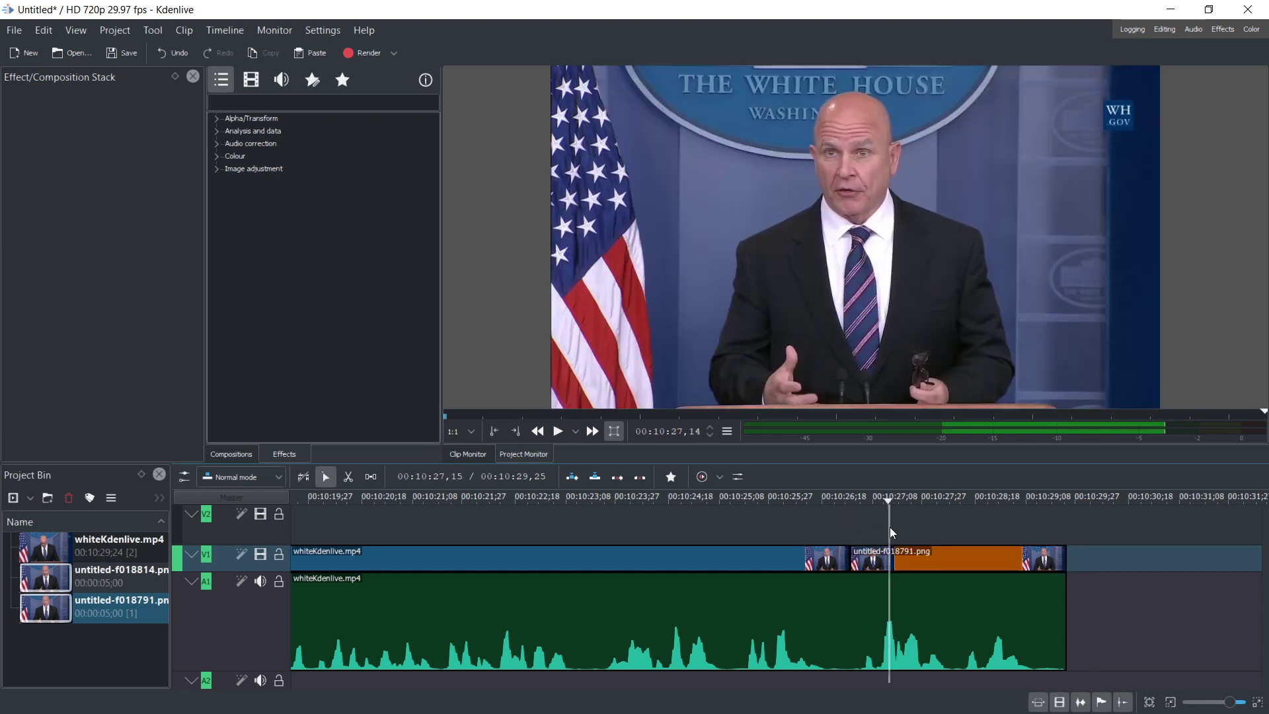
{"action": "scroll", "coordinate": [890, 529], "scroll_direction": "down", "scroll_amount": 10}
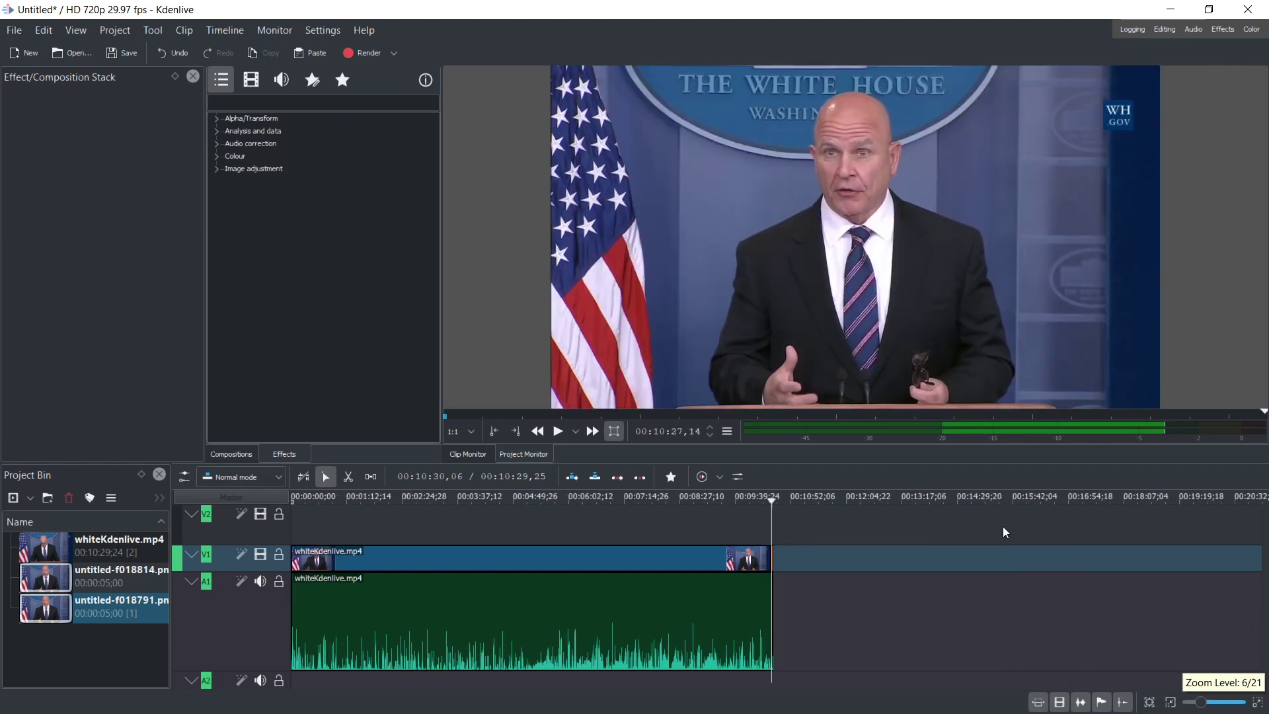
{"action": "left_click", "coordinate": [343, 497]}
{"action": "key", "text": "space"}
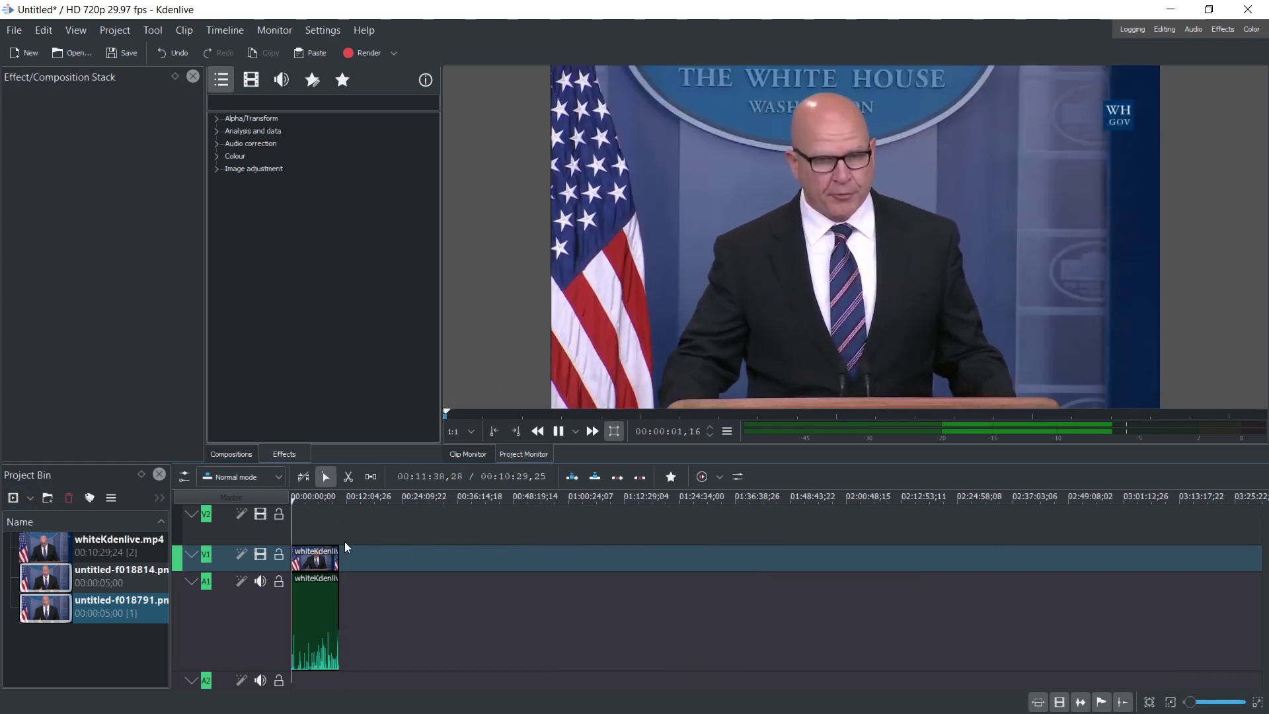
{"action": "scroll", "coordinate": [318, 557], "scroll_direction": "up", "scroll_amount": 3}
{"action": "scroll", "coordinate": [318, 556], "scroll_direction": "up", "scroll_amount": 1}
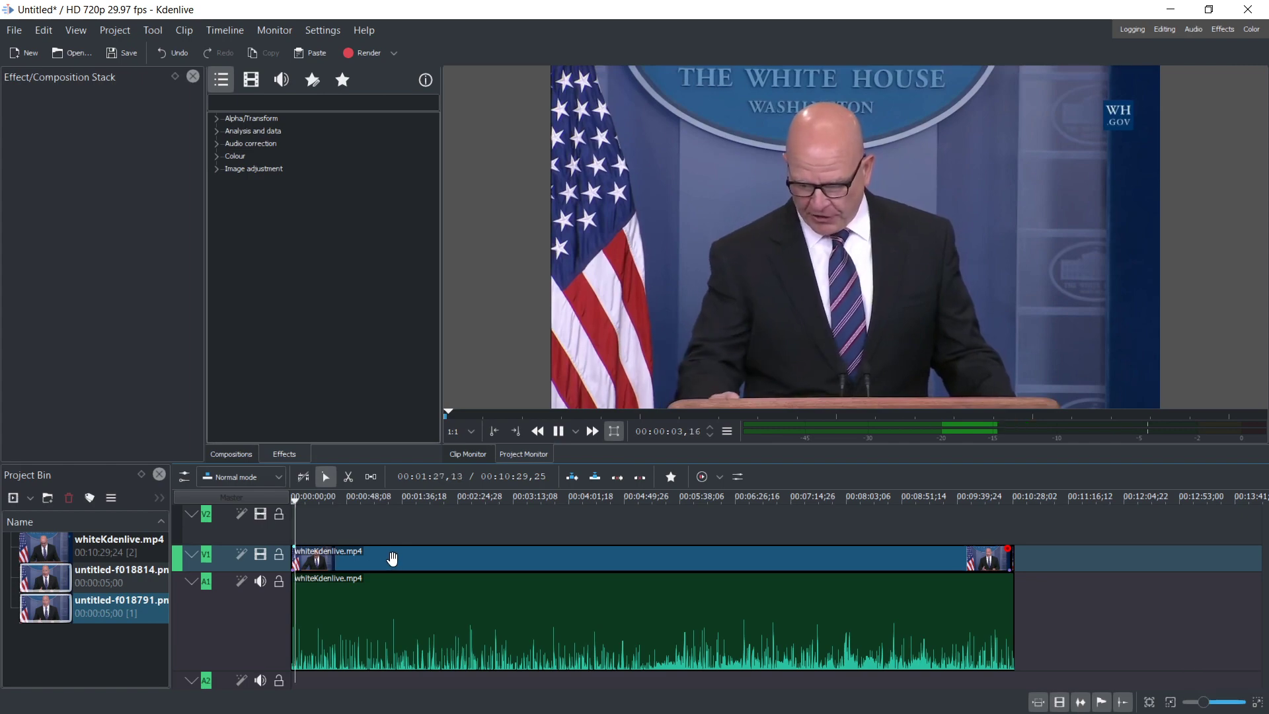